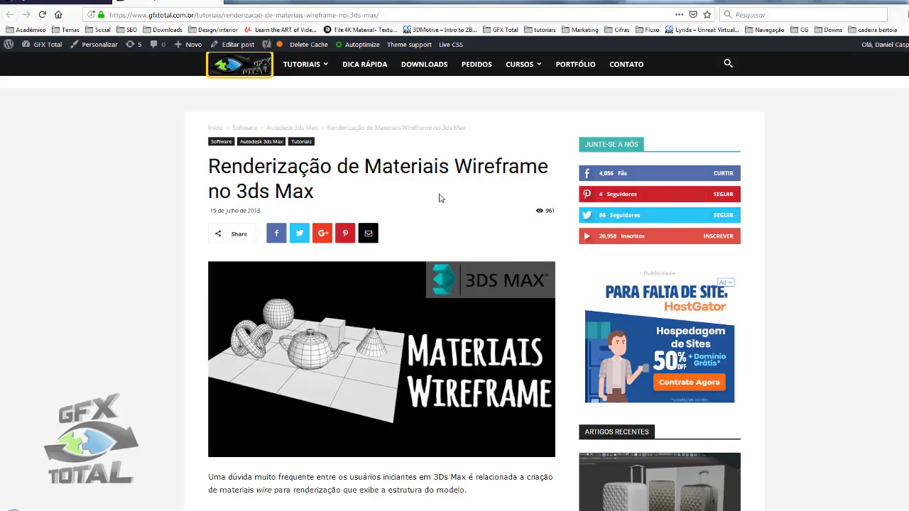
Orbit around the scene and select VRayLight001 on its own.
scroll(420, 174, down, 2)
scroll(405, 163, down, 1)
scroll(358, 129, up, 1)
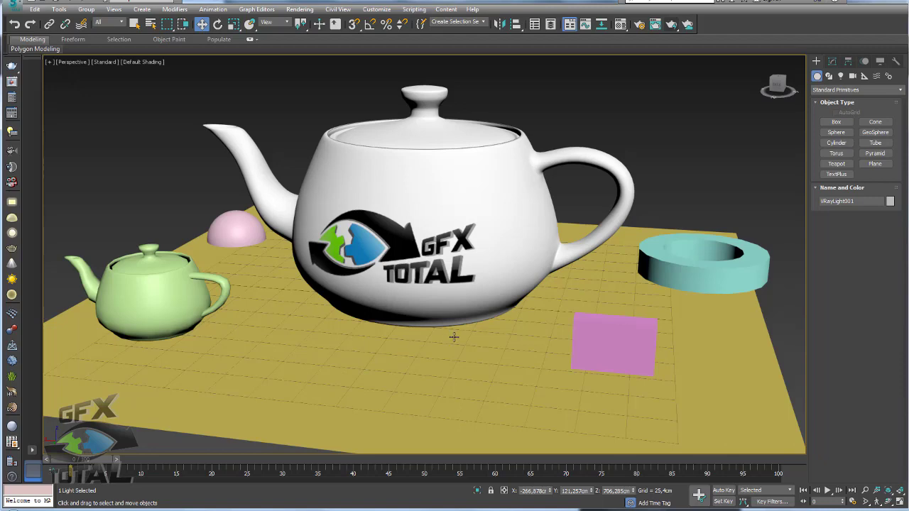
scroll(462, 313, down, 3)
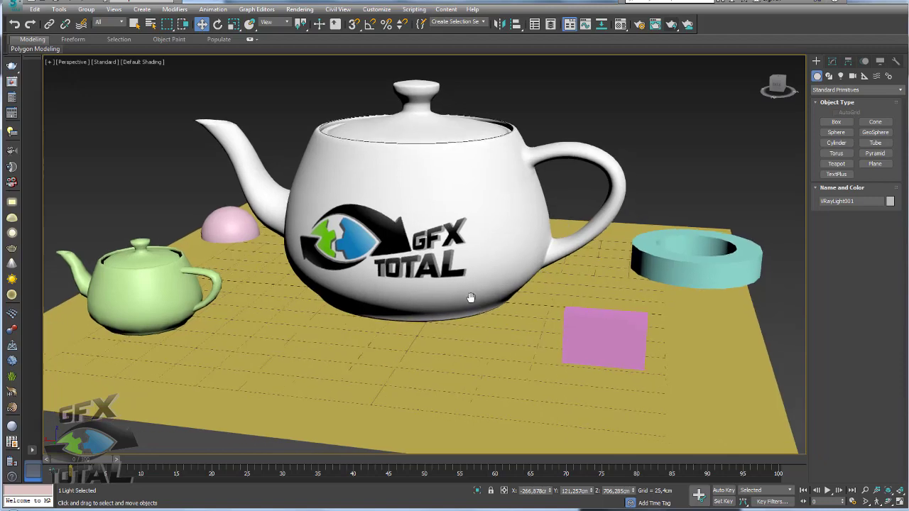
scroll(473, 291, down, 5)
alt+middle_drag(478, 284, 488, 295)
scroll(499, 271, down, 4)
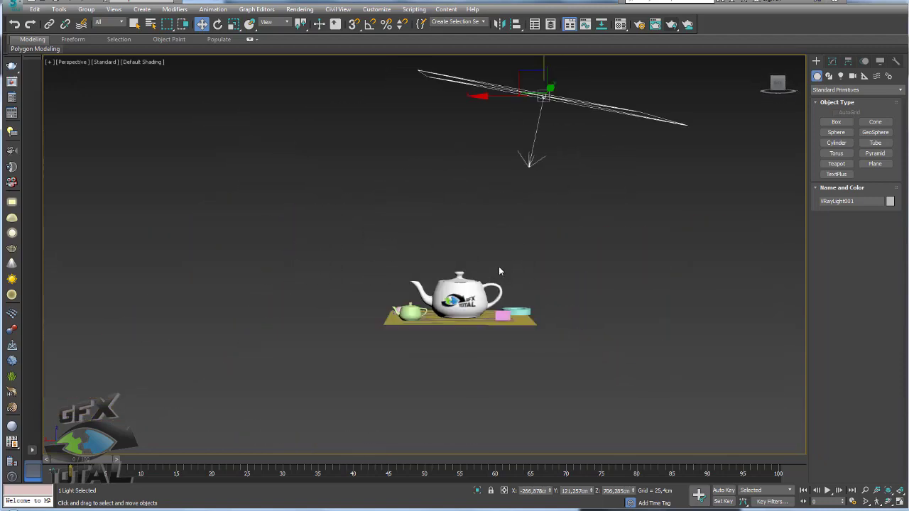
key(ctrl+a)
alt+middle_drag(575, 238, 568, 268)
drag(519, 212, 526, 127)
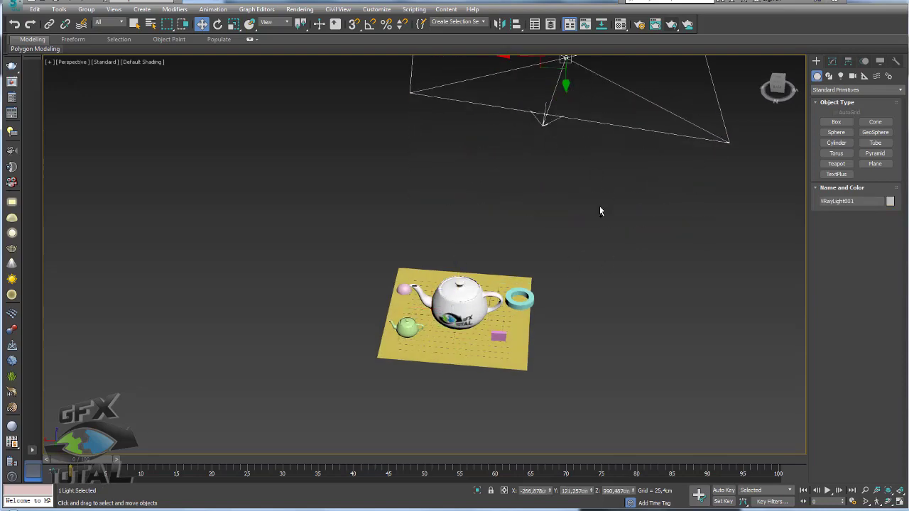
mouse_move(599, 211)
alt+middle_down()
mouse_move(595, 248)
mouse_move(570, 284)
mouse_move(604, 217)
alt+middle_up()
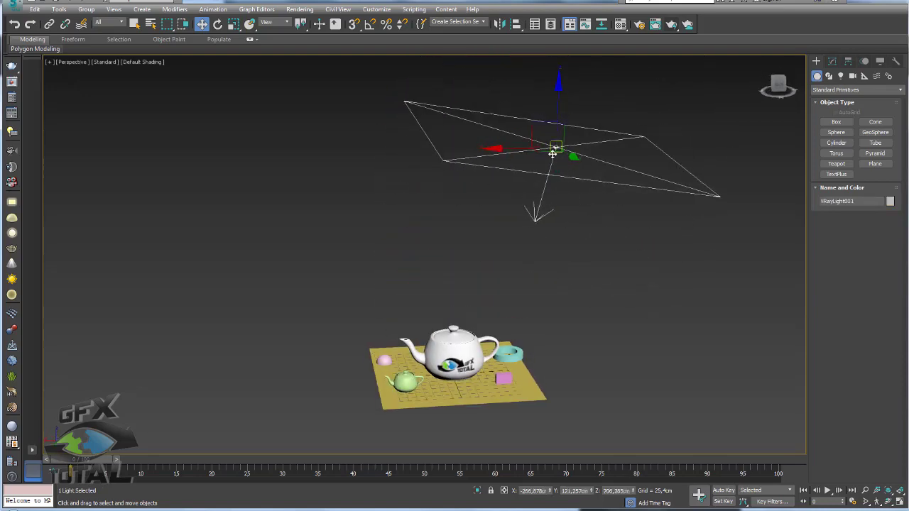
Move the V-Ray light to a new position, then select the scene objects and frame them.
mouse_move(552, 154)
mouse_down()
mouse_move(568, 179)
mouse_move(524, 151)
mouse_up()
middle_drag(559, 288, 552, 214)
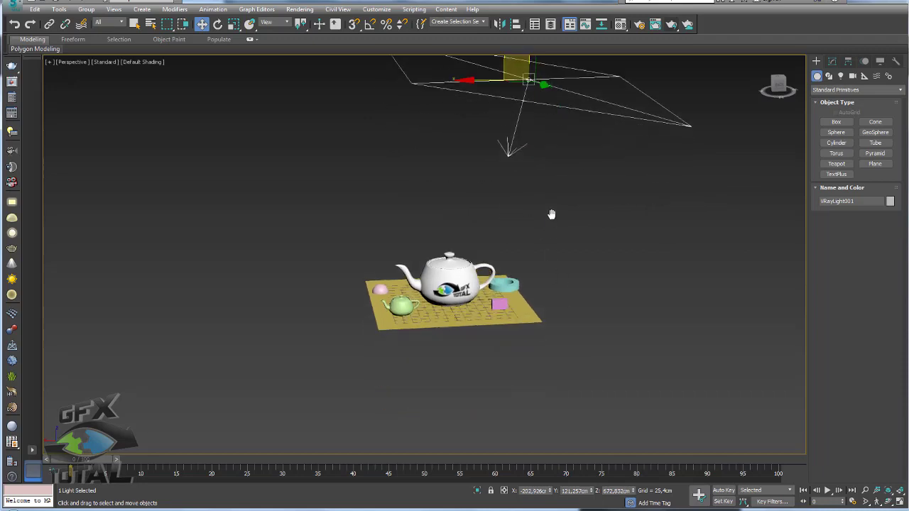
key(ctrl+i)
scroll(472, 290, up, 4)
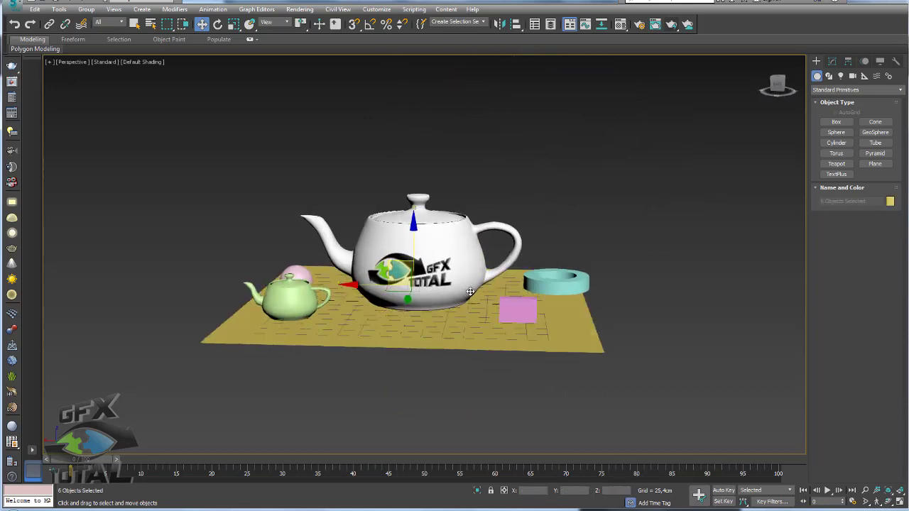
alt+middle_drag(470, 291, 455, 327)
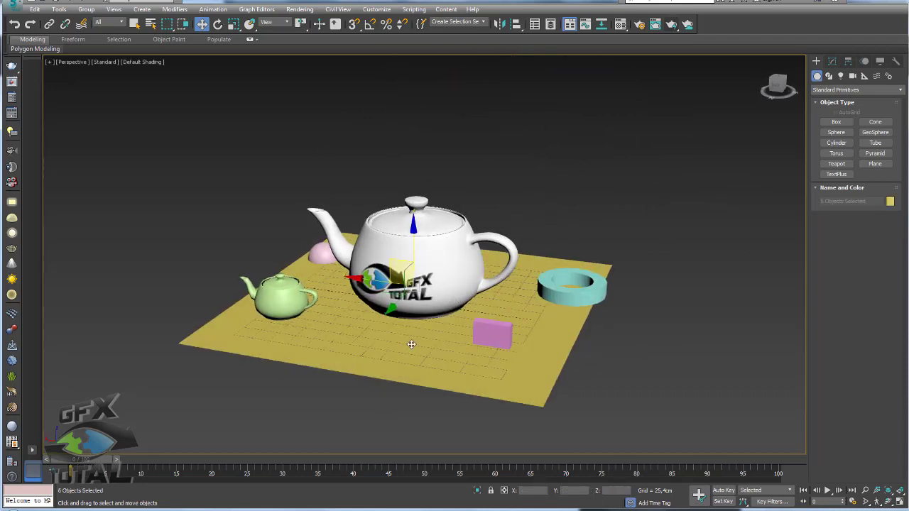
middle_drag(433, 303, 435, 297)
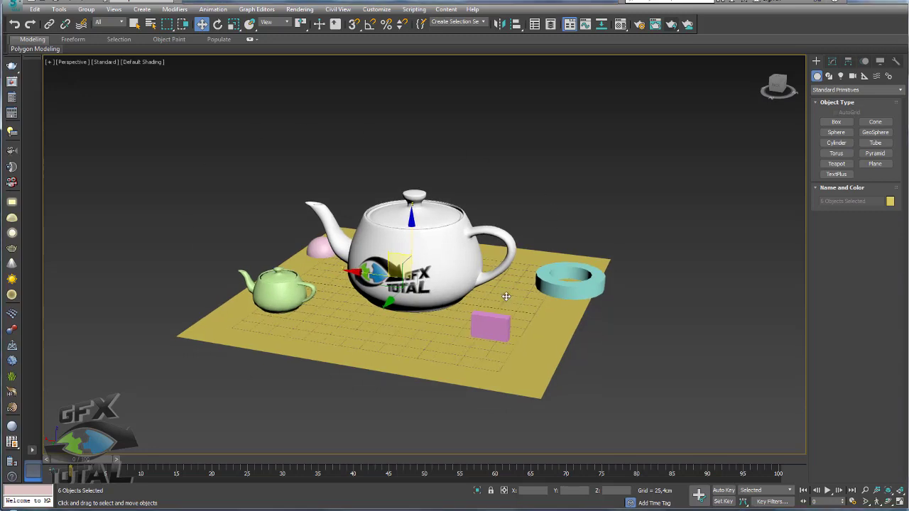
alt+middle_drag(416, 300, 401, 315)
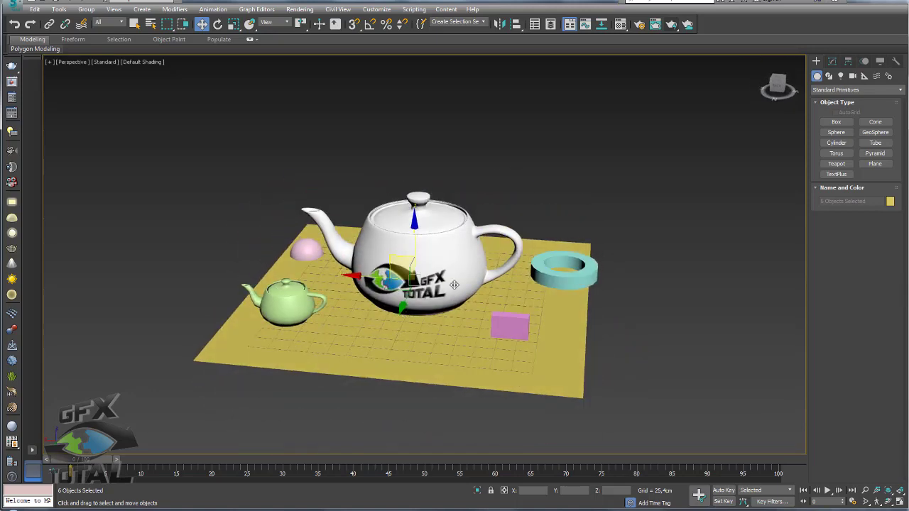
Set the renderer to V-Ray Adv 3.40.01 in Render Setup.
click(640, 25)
click(414, 94)
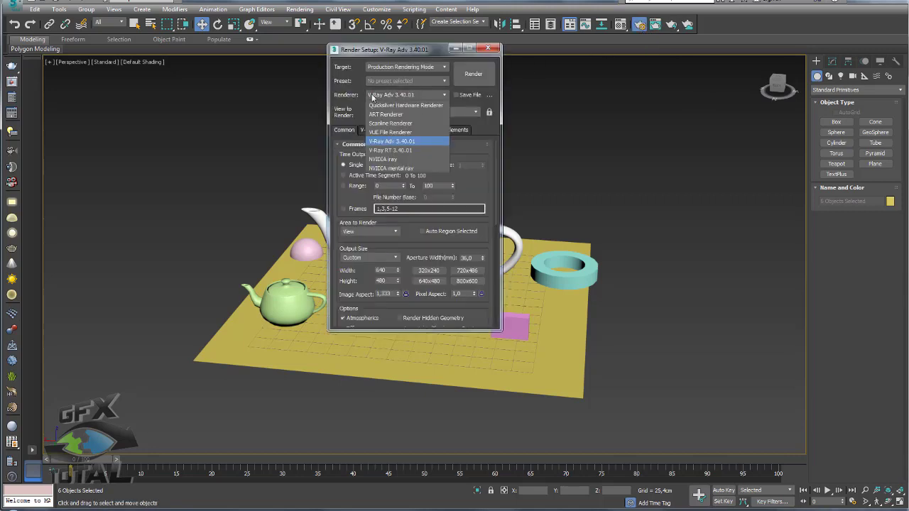
click(417, 143)
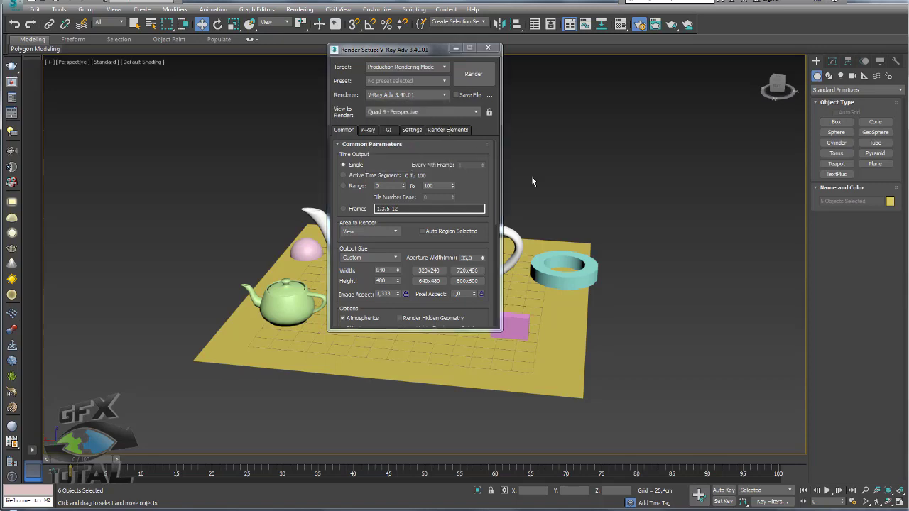
alt+middle_drag(531, 176, 558, 178)
click(488, 48)
scroll(466, 312, up, 3)
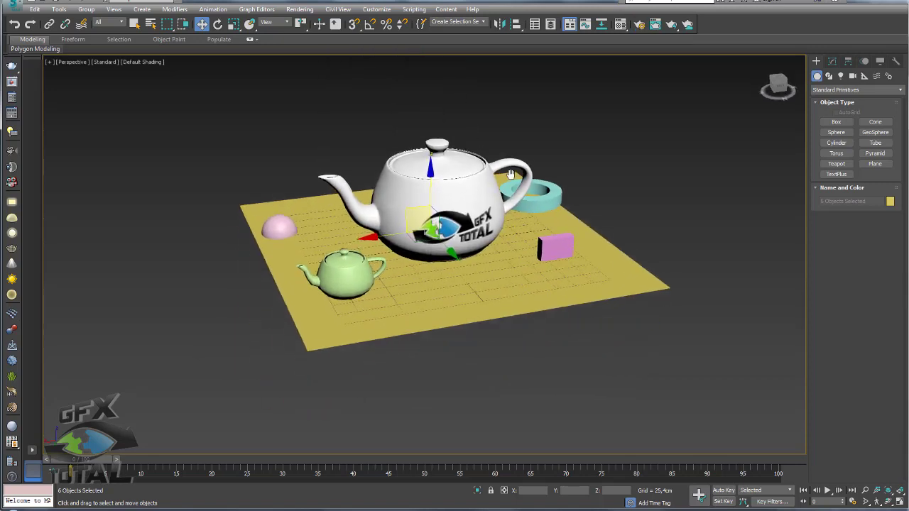
scroll(467, 312, up, 2)
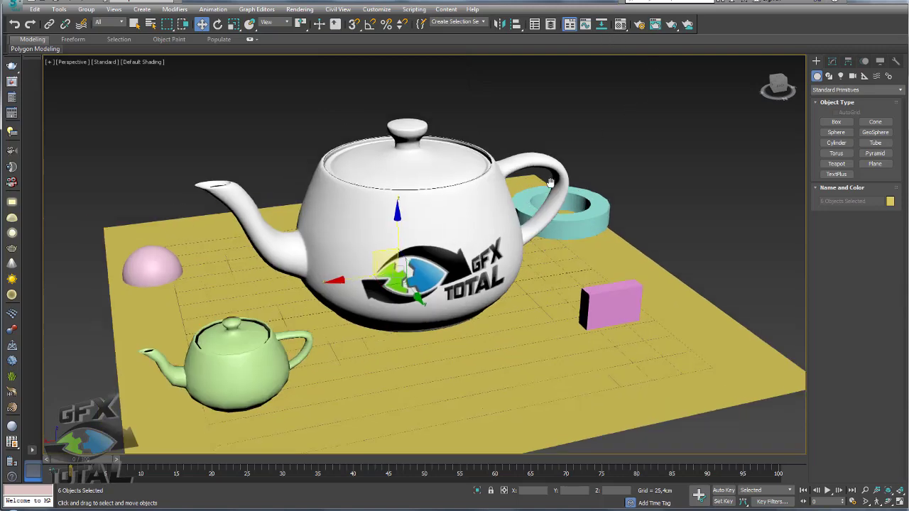
alt+middle_drag(600, 60, 594, 68)
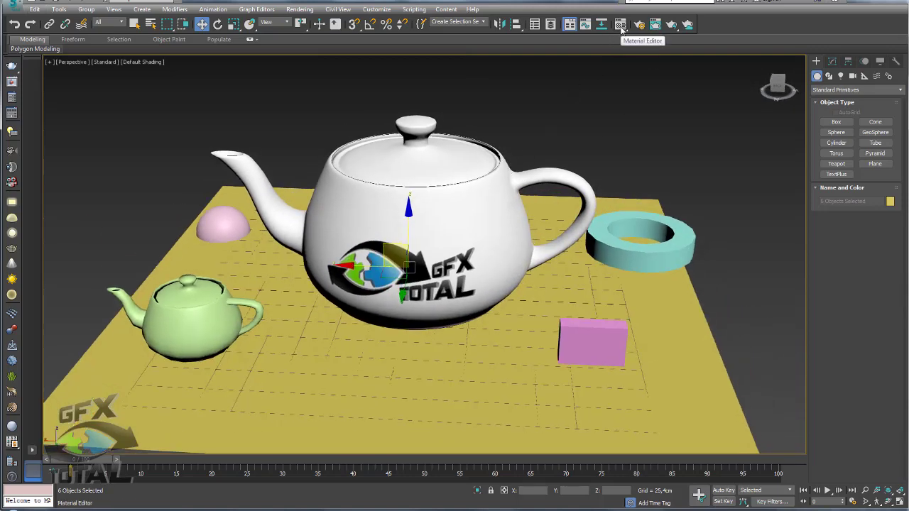
Show the logo material's diffuse.jpg bitmap settings in the Material Editor.
click(621, 27)
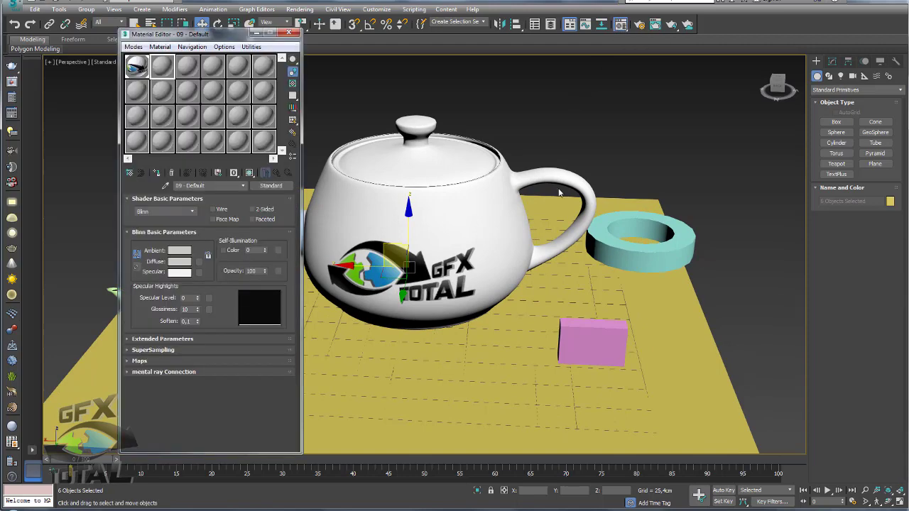
mouse_move(560, 194)
alt+middle_down()
mouse_move(470, 194)
mouse_move(518, 225)
alt+middle_up()
click(140, 69)
mouse_move(420, 269)
alt+middle_down()
mouse_move(433, 327)
mouse_move(472, 320)
mouse_move(484, 307)
alt+middle_up()
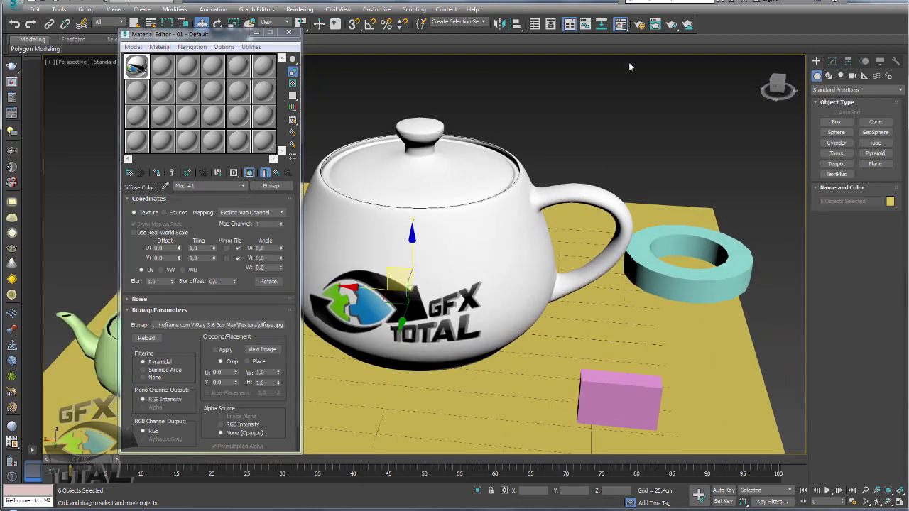
Take a V-Ray test render with Shift+Q, then close the render windows.
key(shift+q)
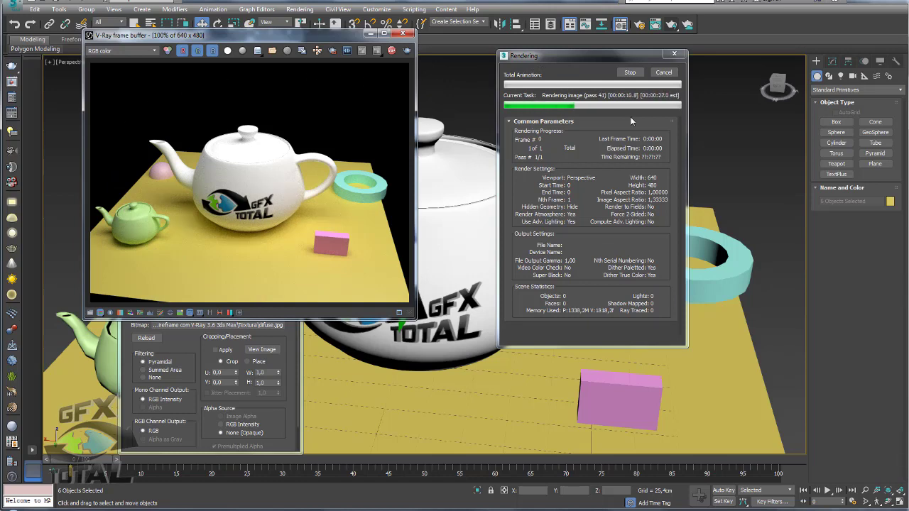
click(665, 72)
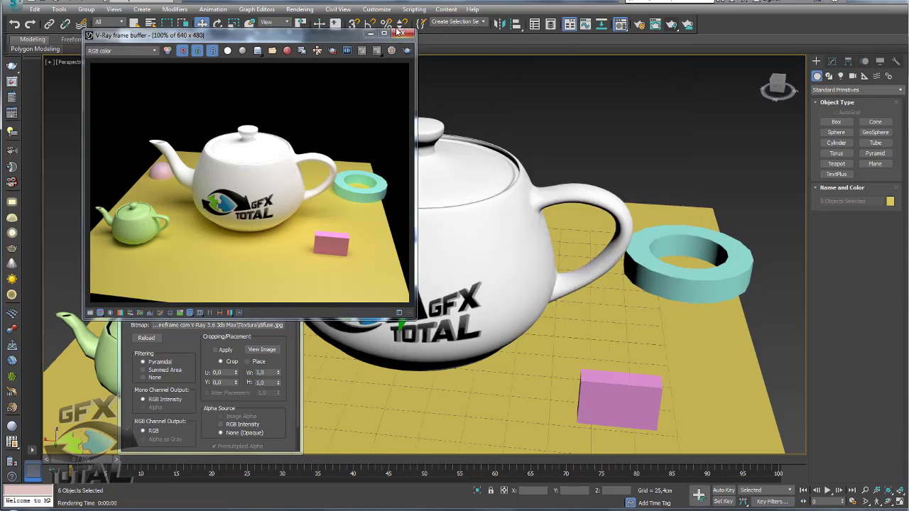
click(402, 33)
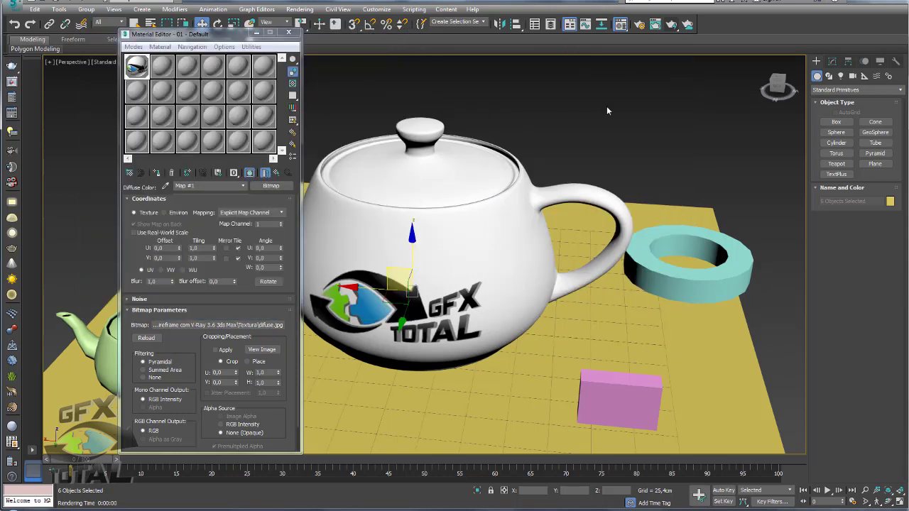
Turn an unused sample slot into a VRayMtl.
click(160, 59)
drag(178, 35, 583, 52)
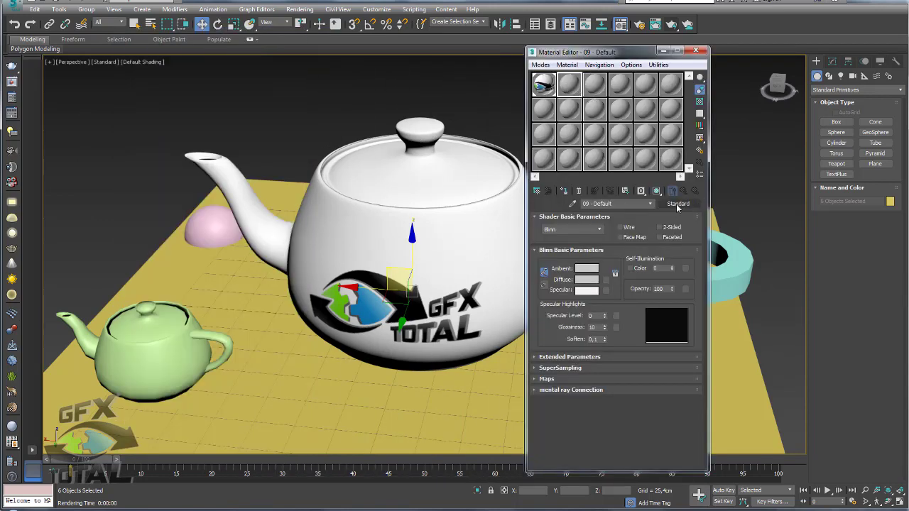
click(678, 204)
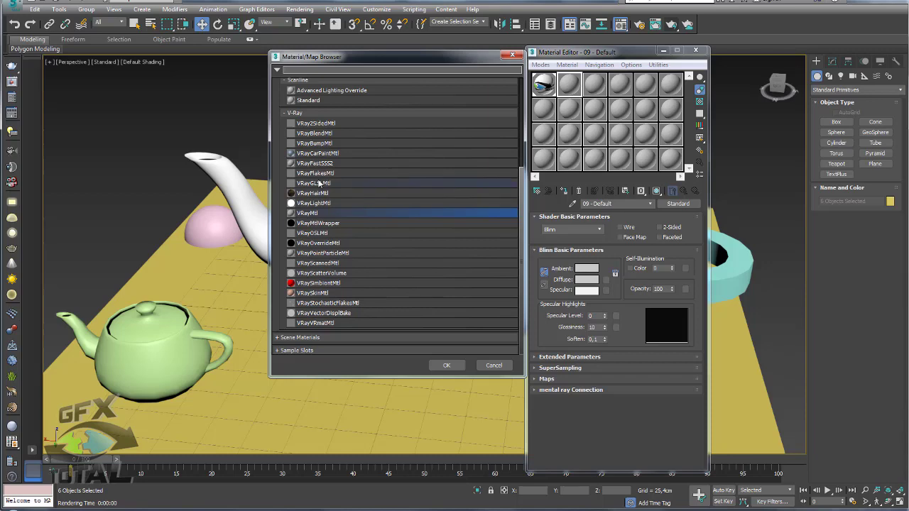
scroll(320, 182, up, 3)
click(304, 223)
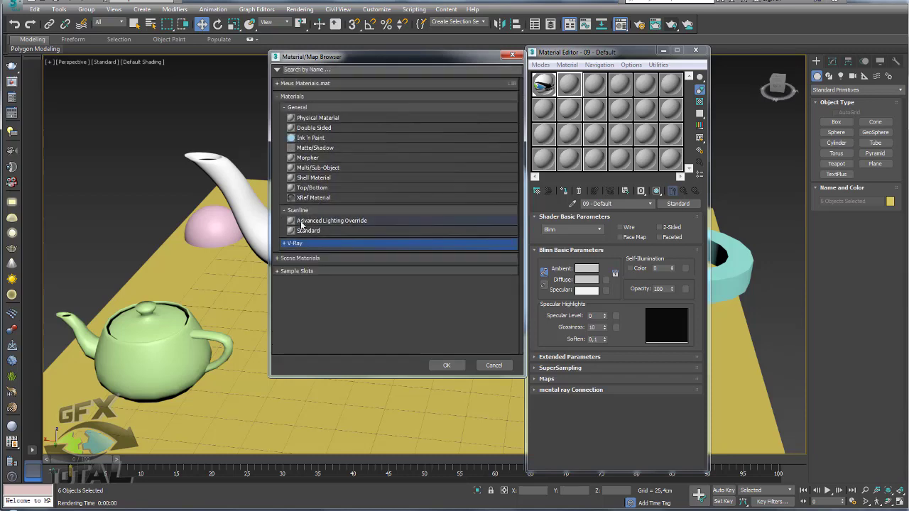
click(290, 246)
scroll(324, 245, down, 3)
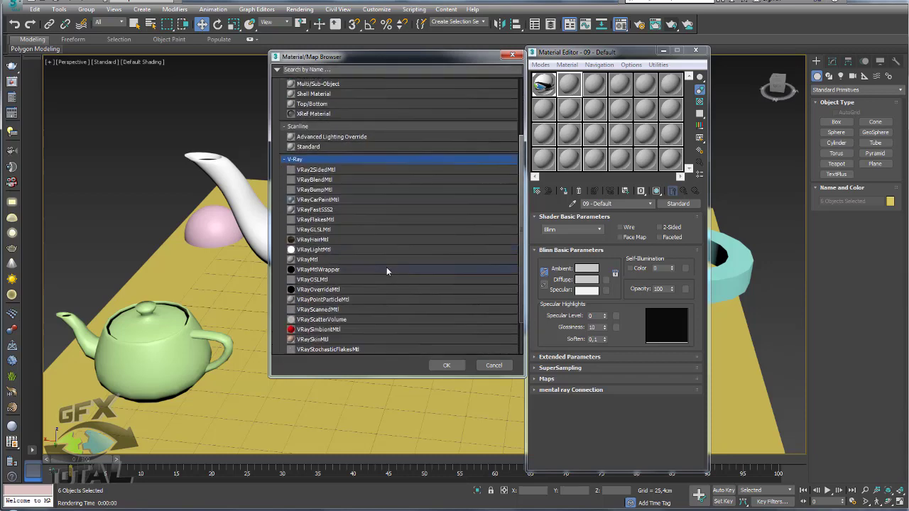
double_click(308, 261)
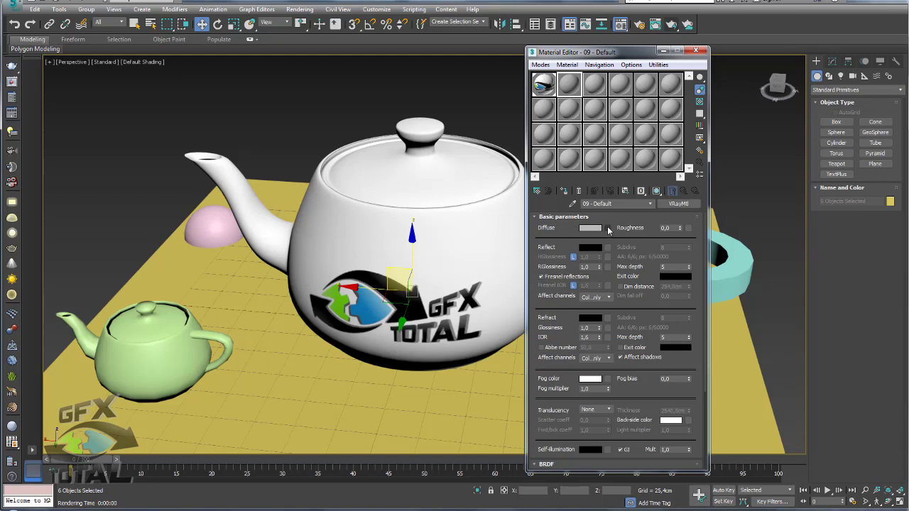
Open the diffuse map browser and scroll down to the V-Ray maps.
click(608, 228)
scroll(341, 218, down, 5)
scroll(338, 220, down, 5)
scroll(345, 220, down, 5)
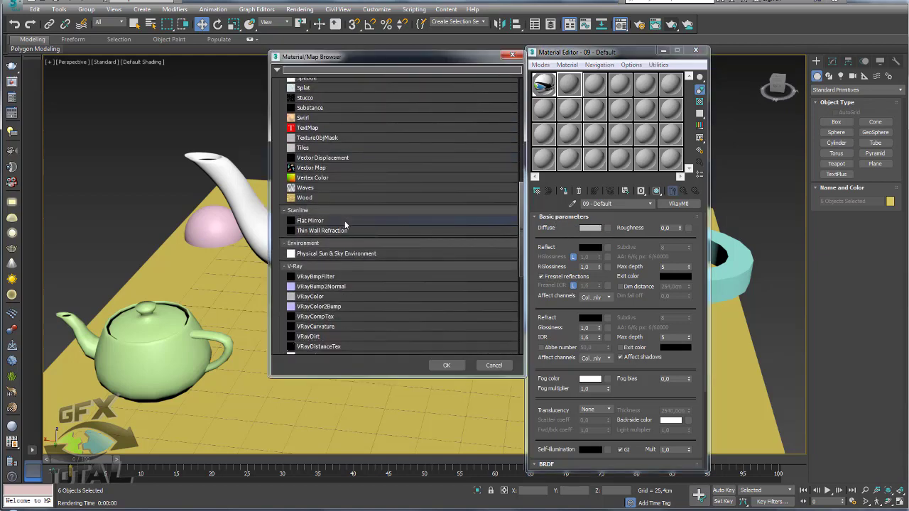
scroll(344, 220, down, 2)
scroll(352, 226, down, 1)
scroll(341, 206, down, 2)
scroll(320, 142, down, 1)
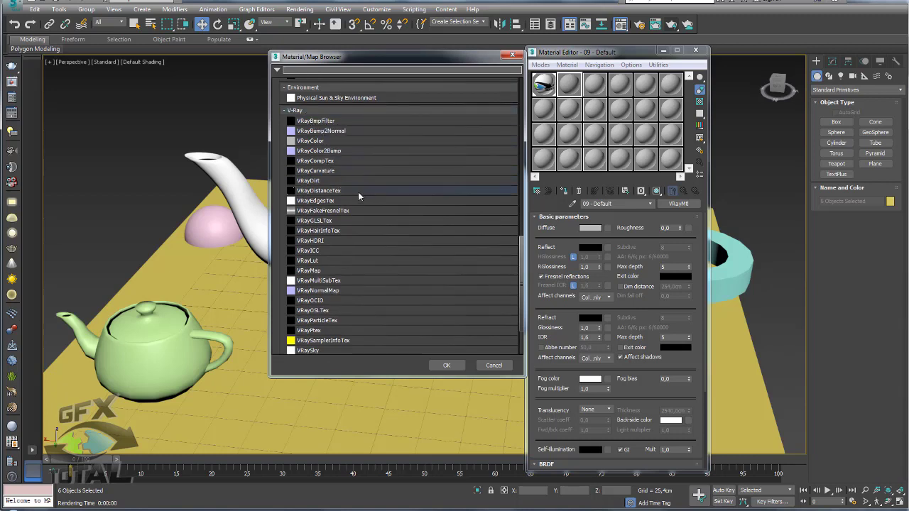
mouse_move(294, 206)
mouse_down()
mouse_move(334, 207)
mouse_move(293, 205)
mouse_up()
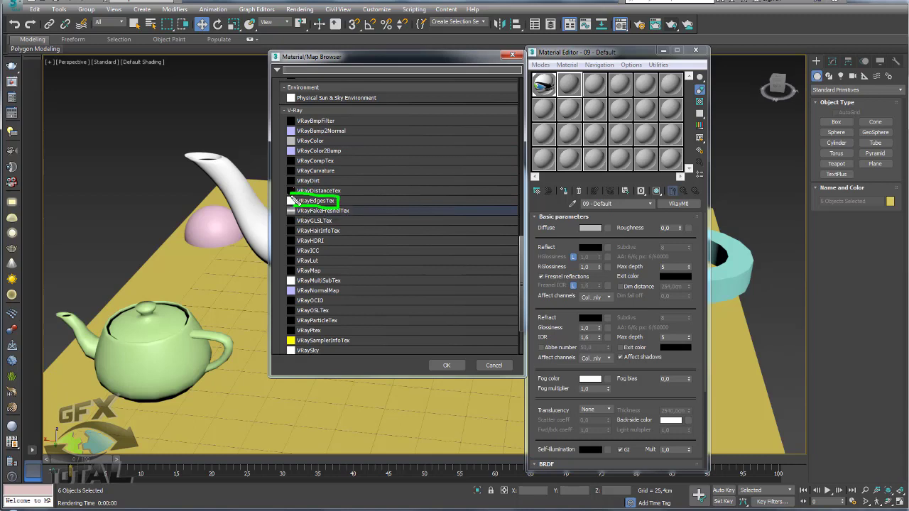
Assign VRayEdgesTex as the diffuse map and make its wire colour saturated red.
double_click(316, 201)
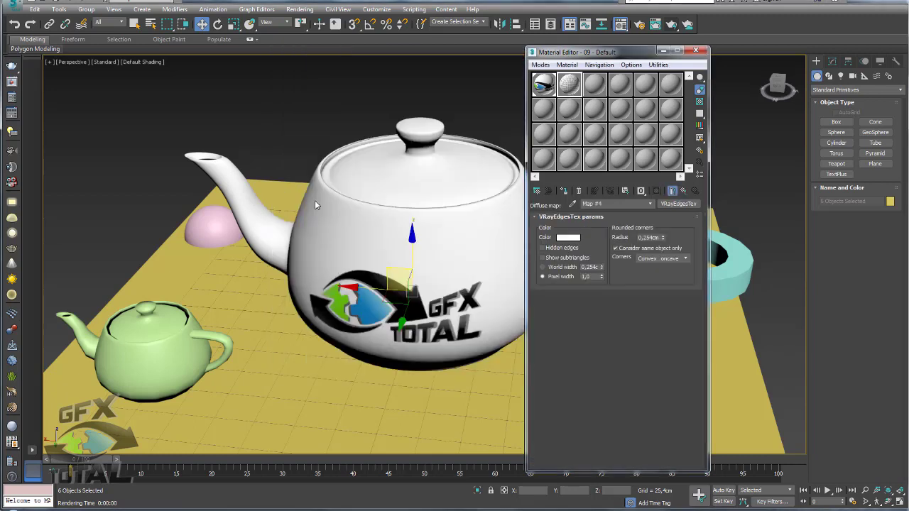
double_click(575, 84)
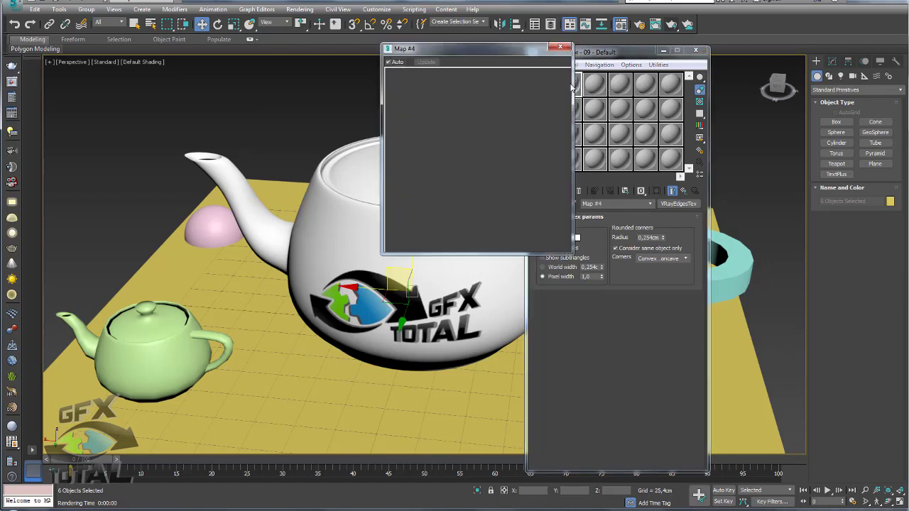
drag(487, 58, 254, 55)
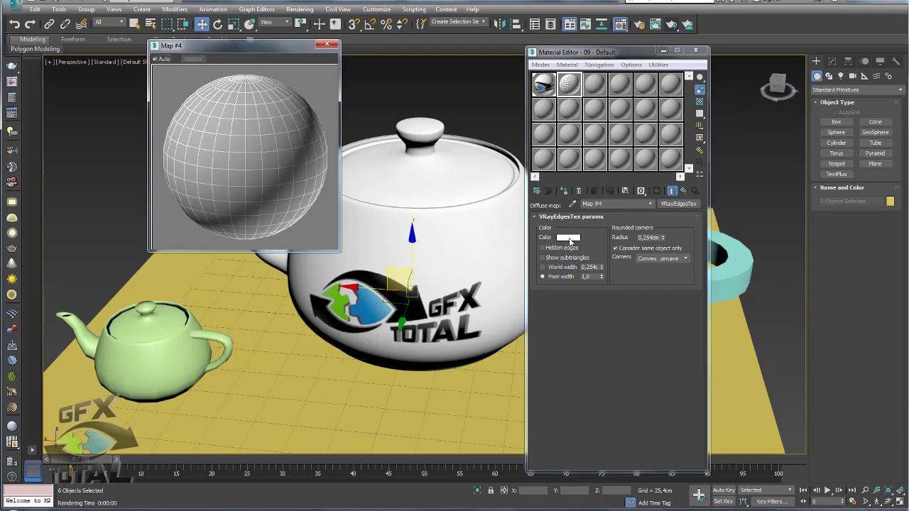
click(569, 239)
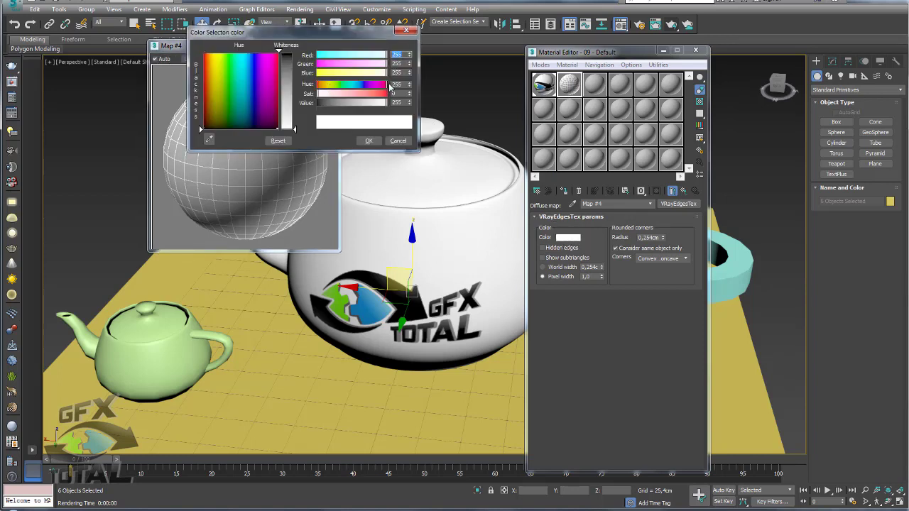
drag(369, 93, 387, 93)
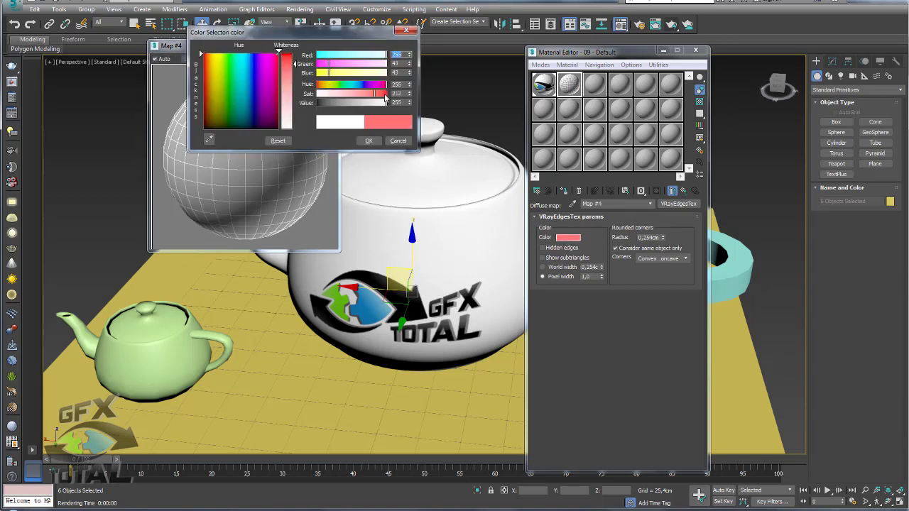
click(369, 141)
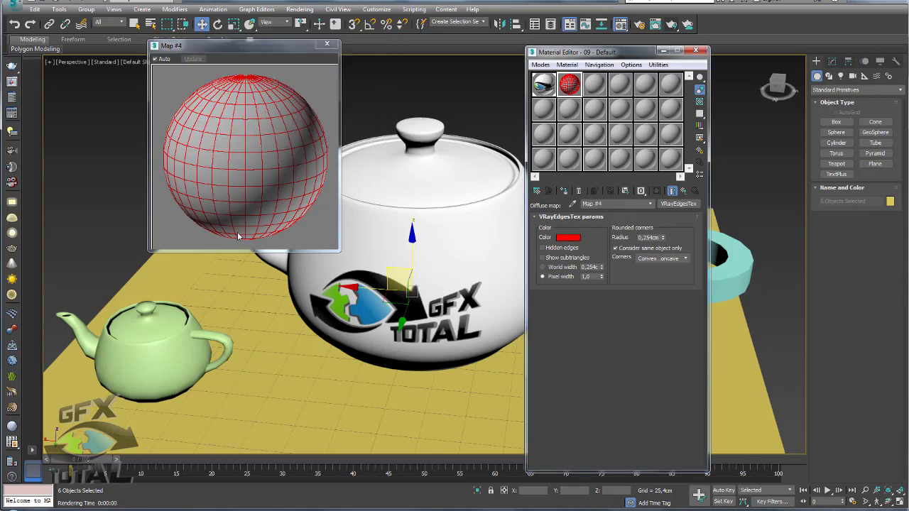
Try an edge pixel width of 10, then set it back to 1.
double_click(597, 277)
text(10)
key(Return)
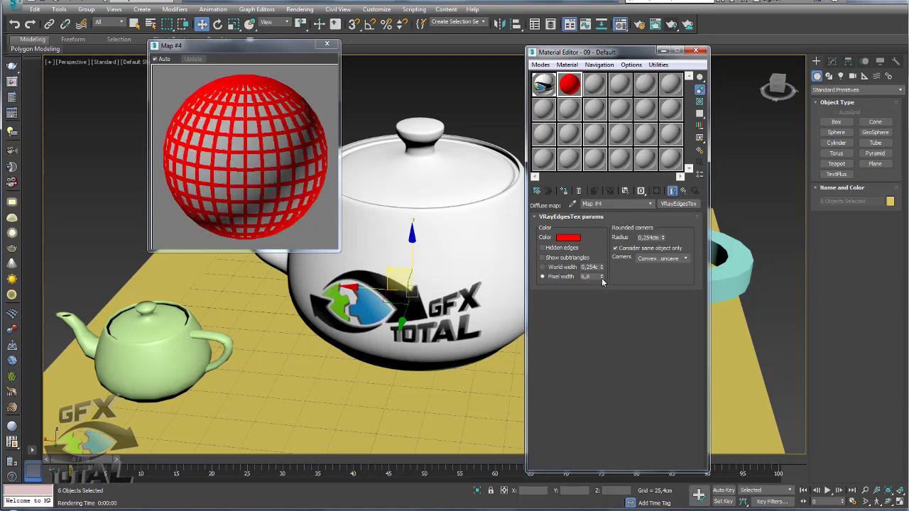
double_click(595, 276)
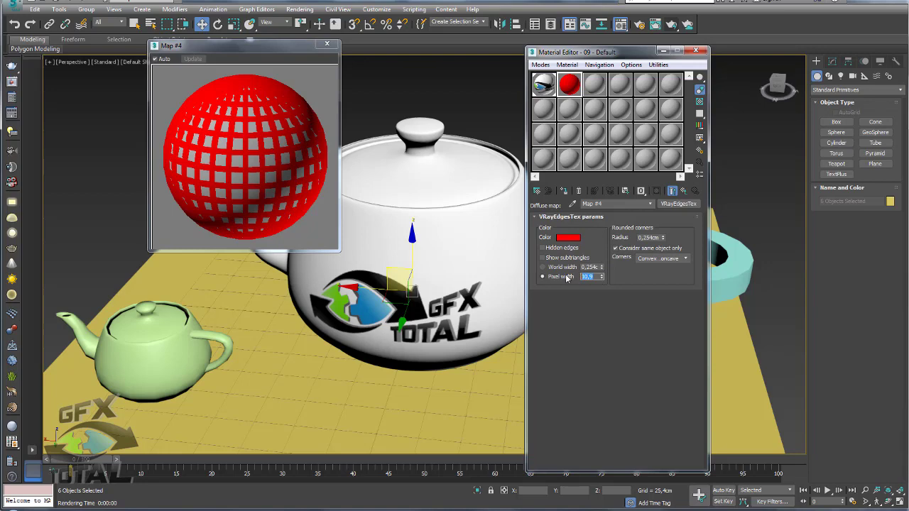
text(1)
key(Return)
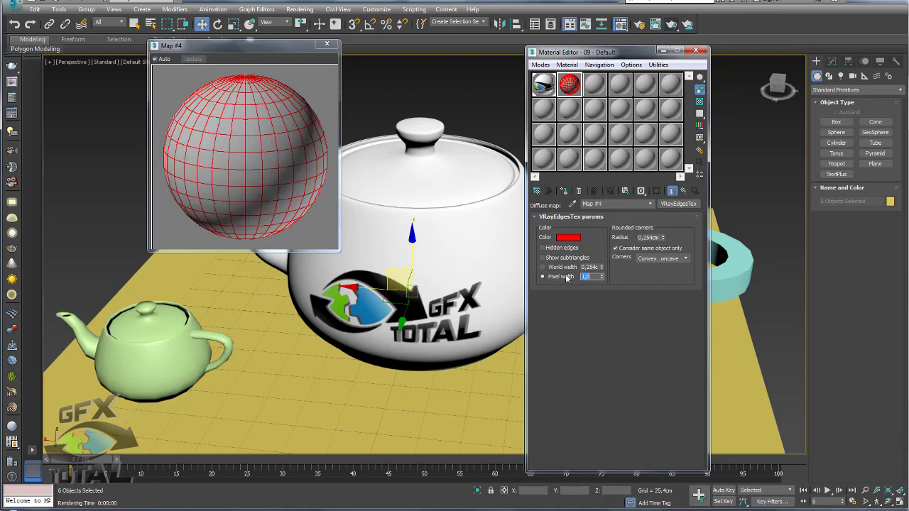
Change the wire colour to dark grey with saturation 0 and value 25.
click(572, 241)
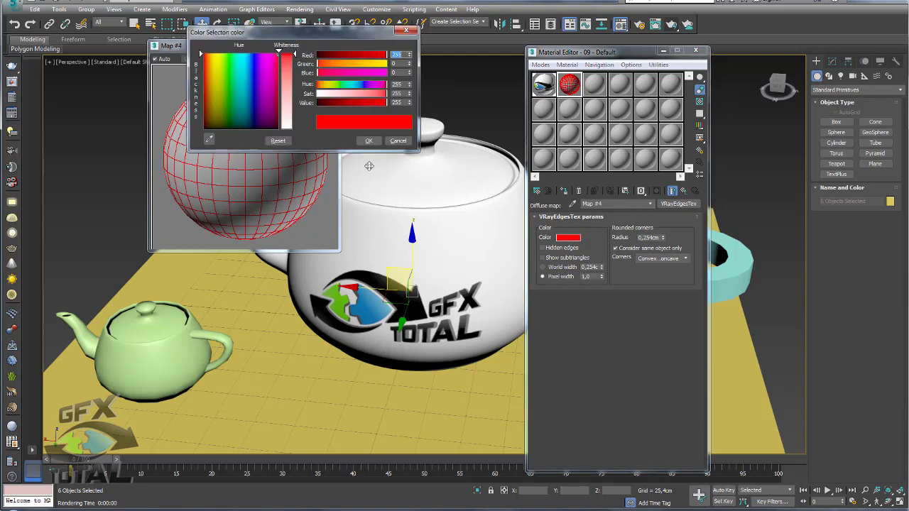
click(328, 102)
drag(333, 97, 342, 114)
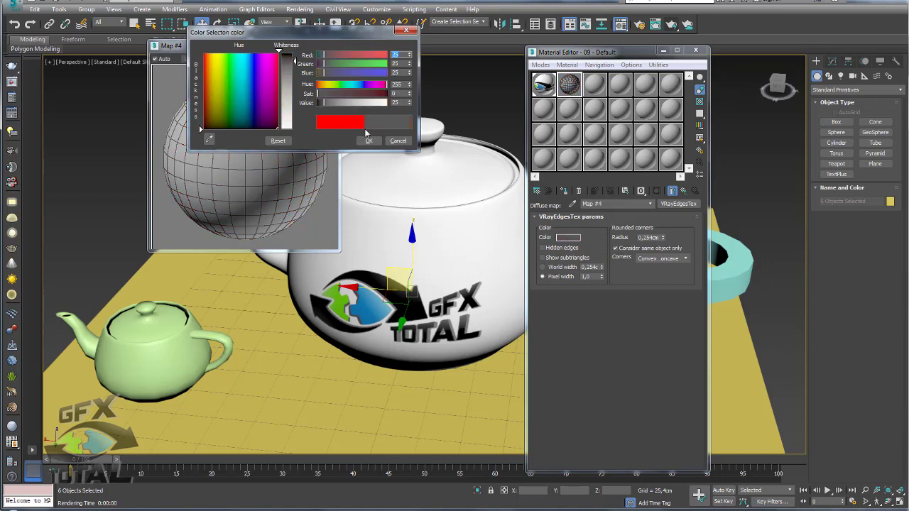
click(369, 140)
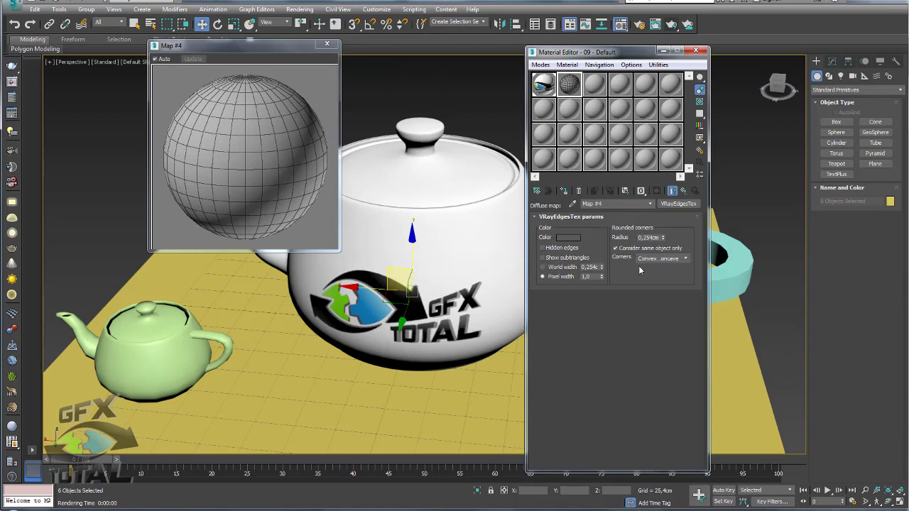
Return to 09 - Default and set its diffuse colour to light grey, value 212.
click(673, 192)
click(684, 192)
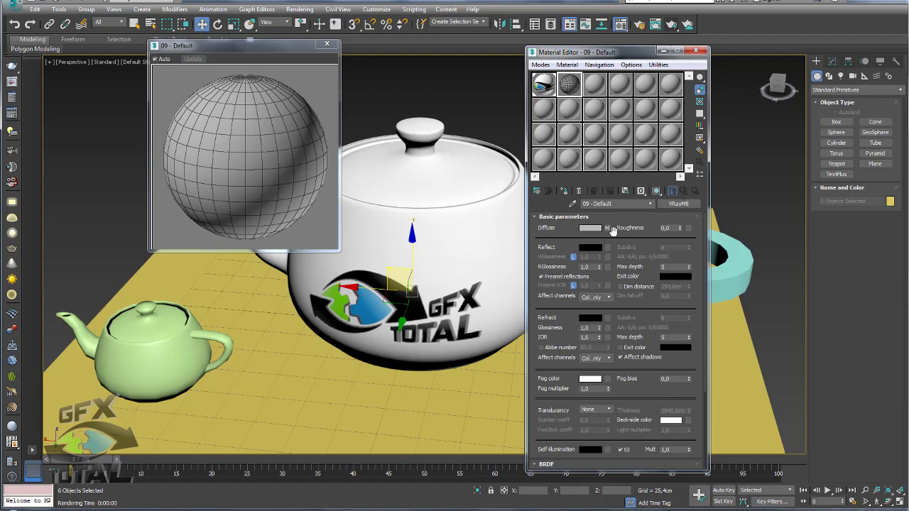
click(591, 229)
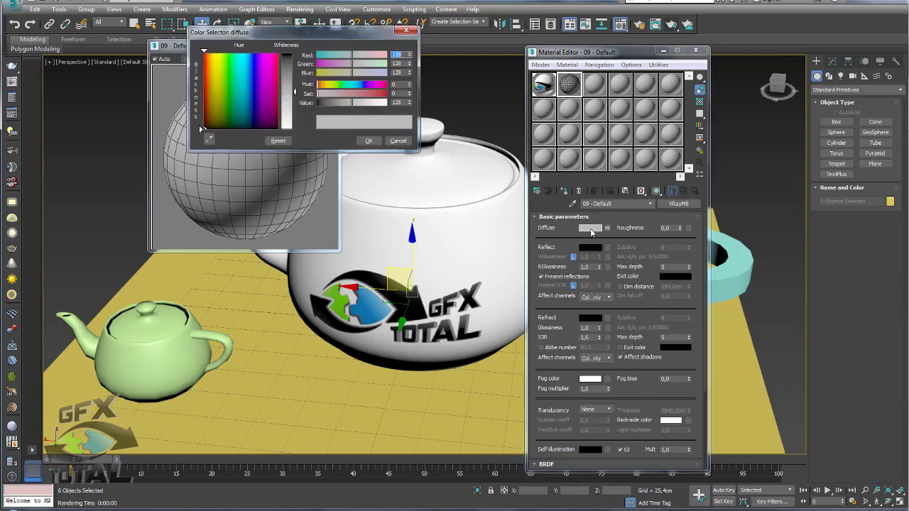
mouse_move(339, 102)
mouse_down()
mouse_move(369, 102)
mouse_move(338, 102)
mouse_move(341, 83)
mouse_move(317, 94)
mouse_move(374, 102)
mouse_up()
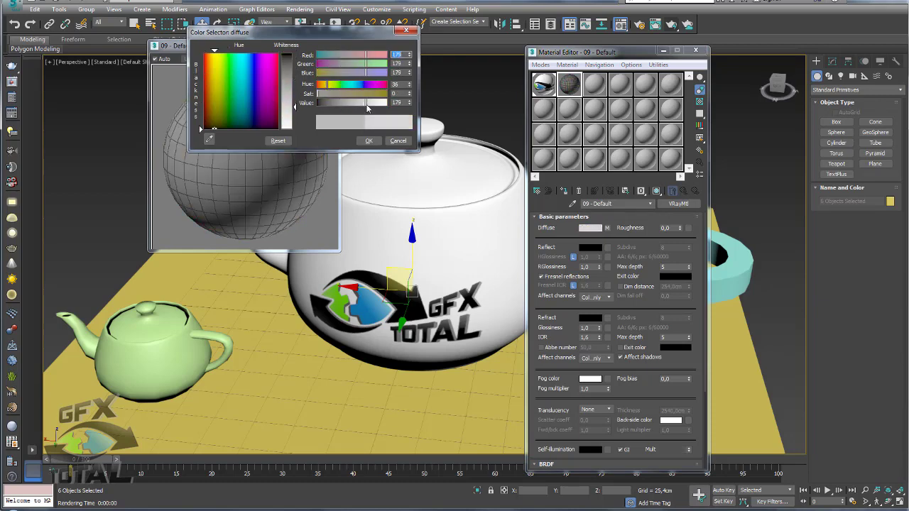
click(368, 140)
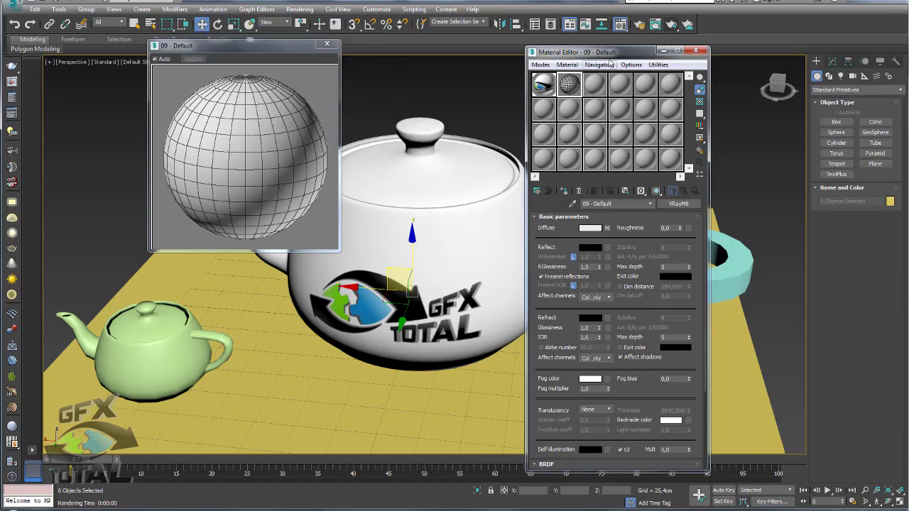
drag(597, 52, 711, 56)
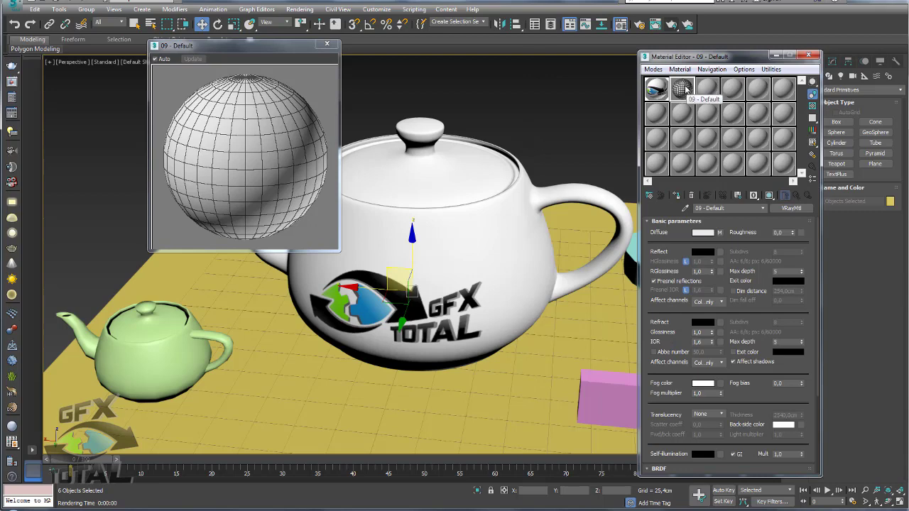
Drag 09 - Default onto Teapot001 alone and show its material shaded in the viewport.
drag(682, 88, 437, 224)
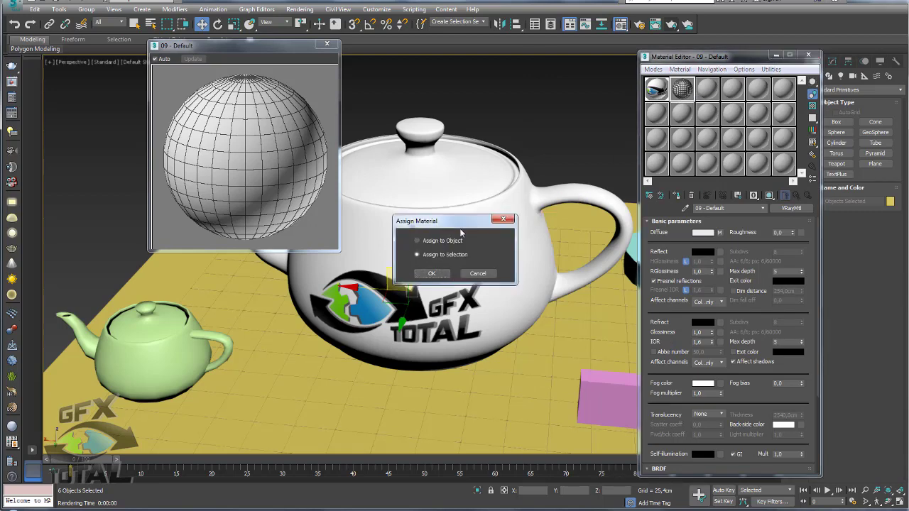
click(489, 274)
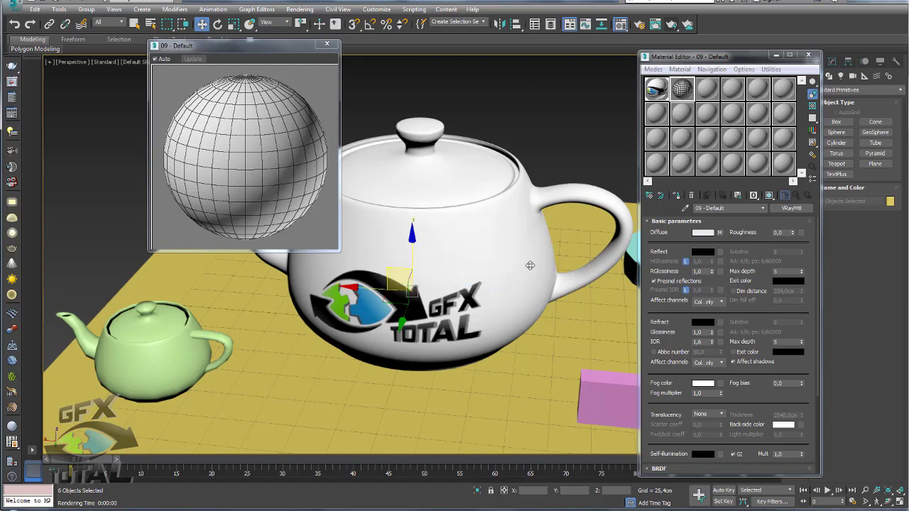
click(497, 213)
drag(657, 109, 438, 169)
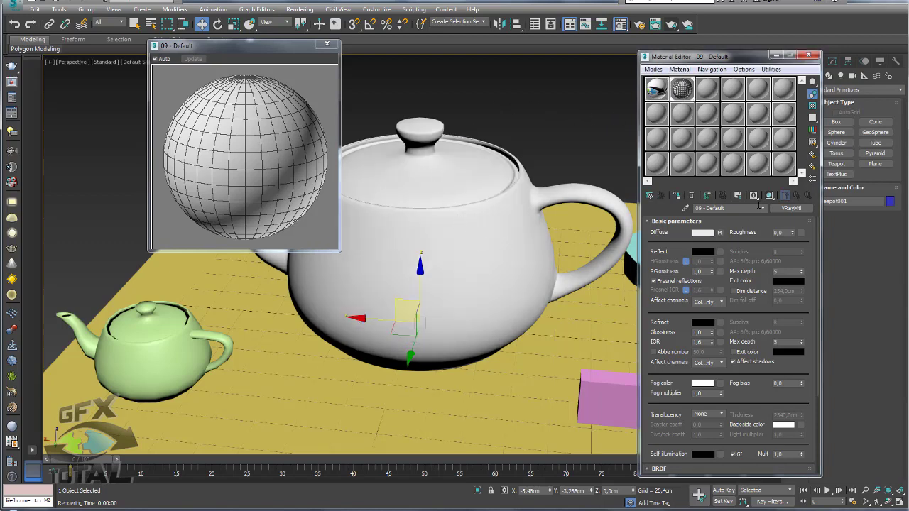
click(770, 195)
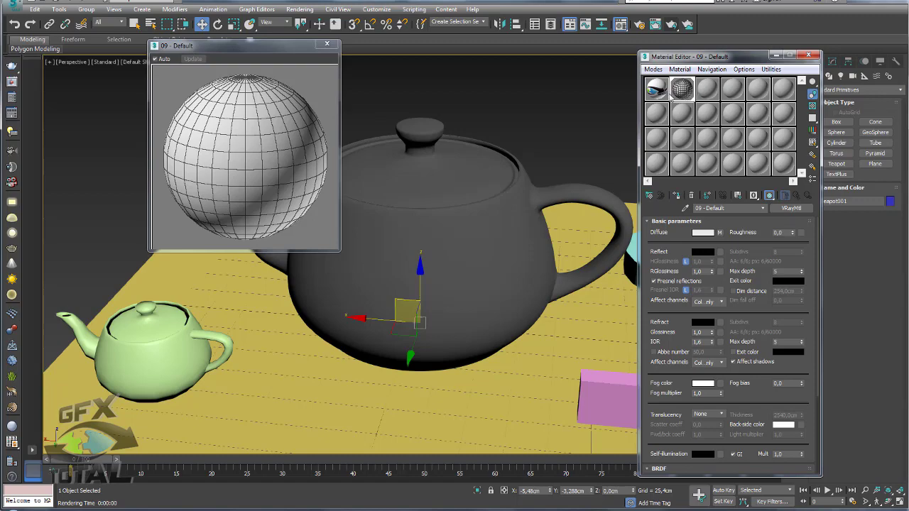
Cancel a test render, disable the teapot's OpenSubdiv modifier, and render again.
click(671, 24)
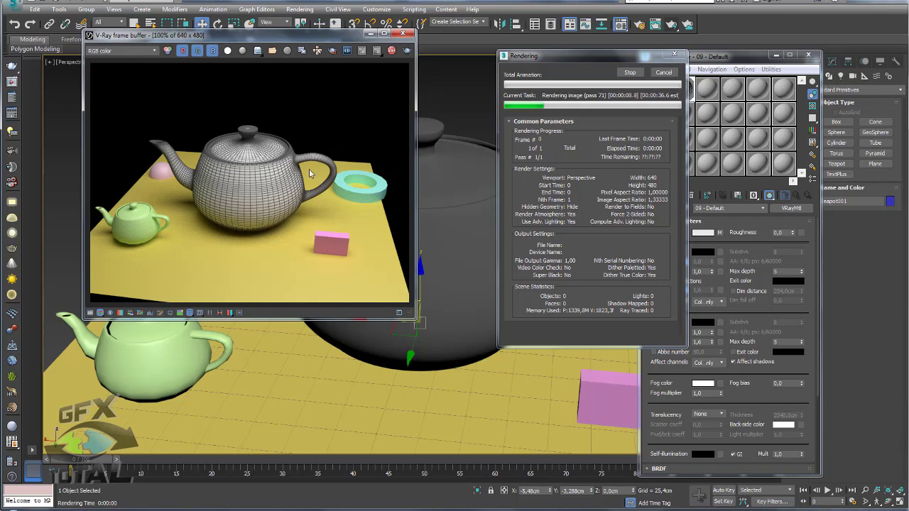
click(663, 73)
click(809, 56)
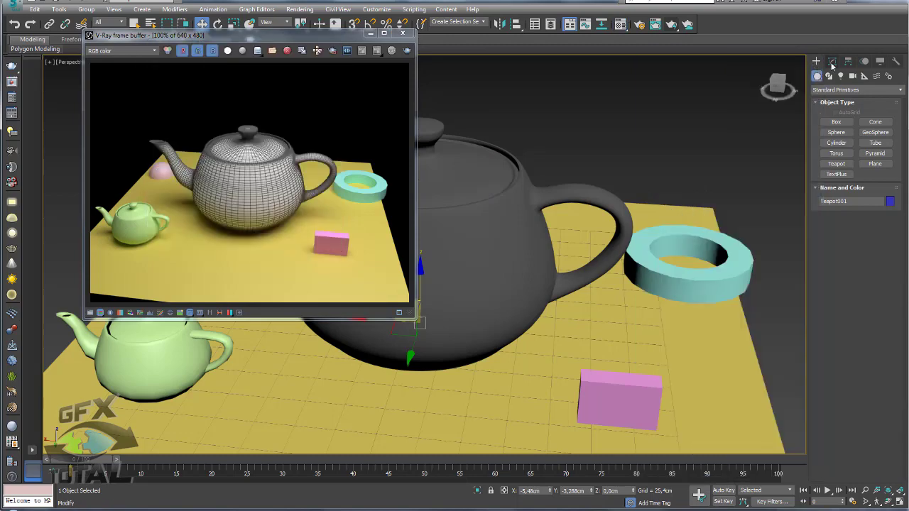
click(832, 62)
click(820, 104)
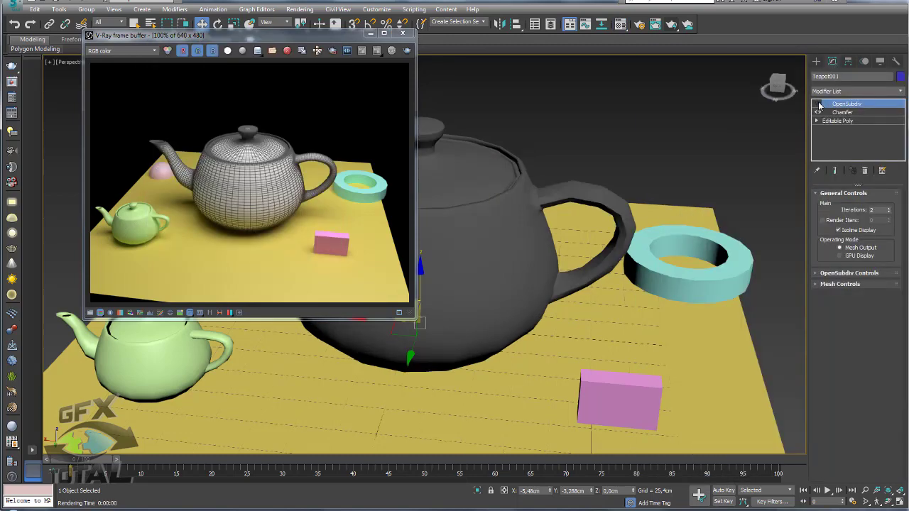
click(672, 25)
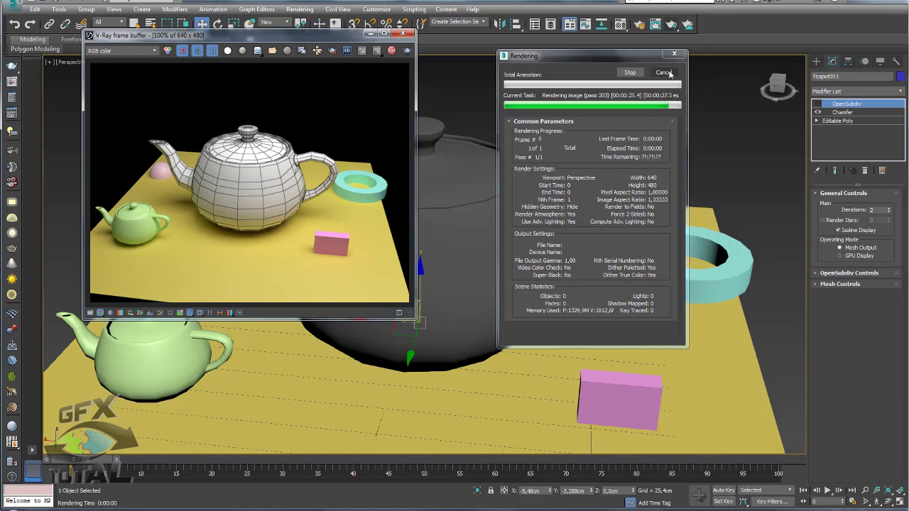
Check Override mtl under V-Ray Global switches and render the scene again.
click(664, 73)
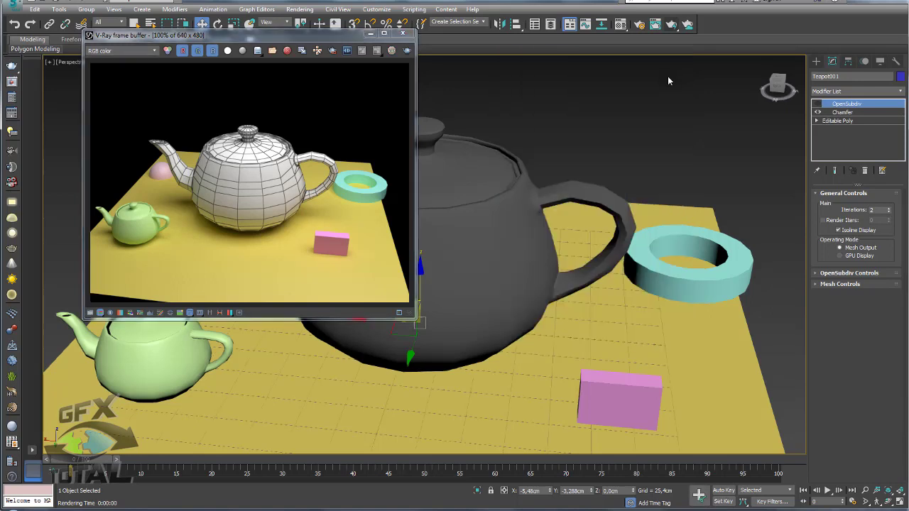
click(640, 25)
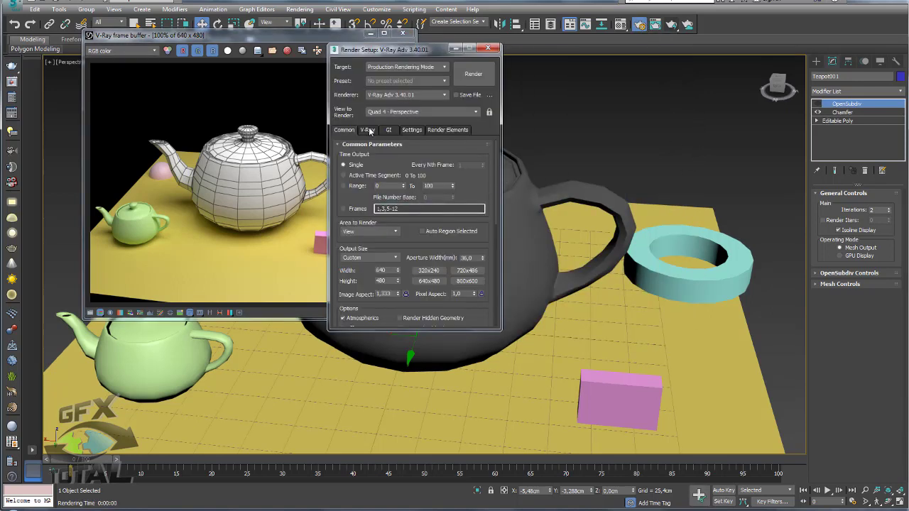
click(368, 130)
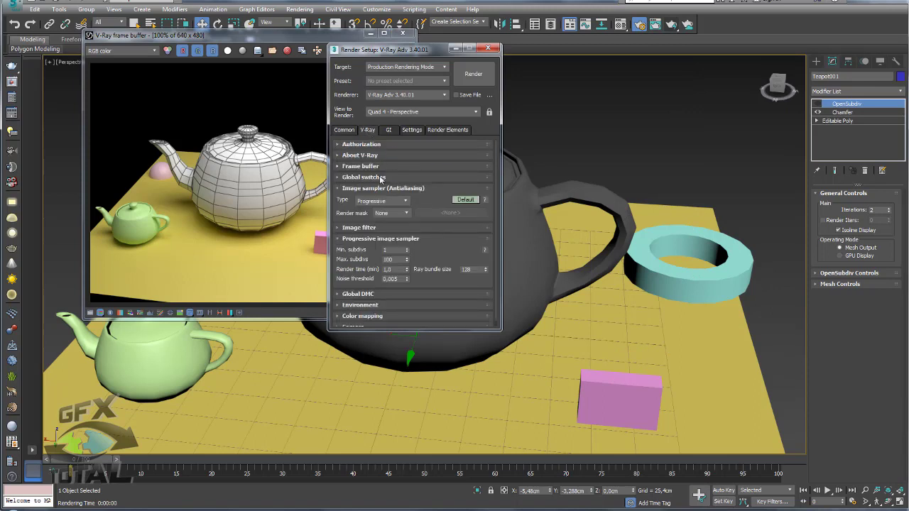
click(340, 178)
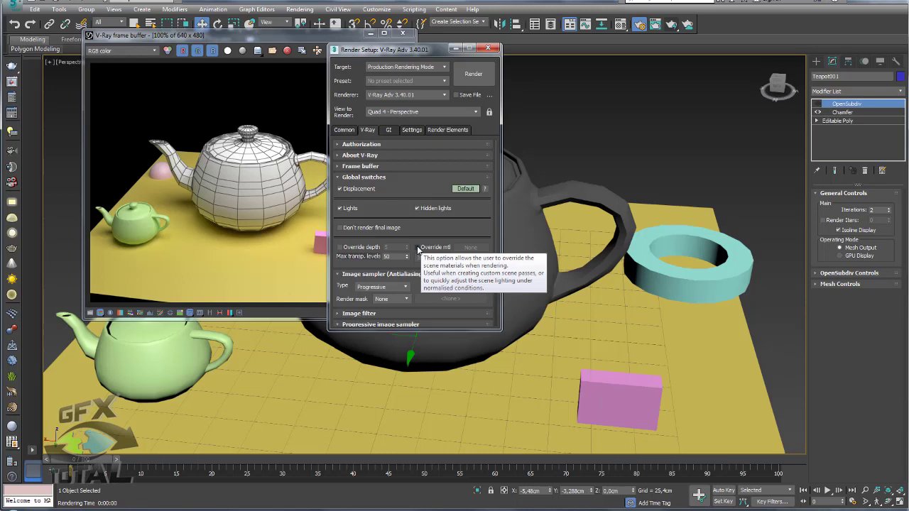
click(417, 248)
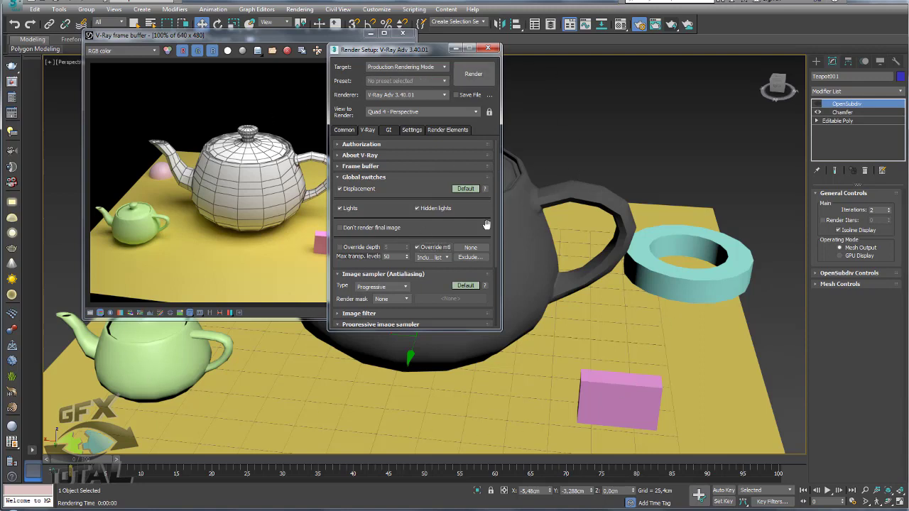
click(672, 26)
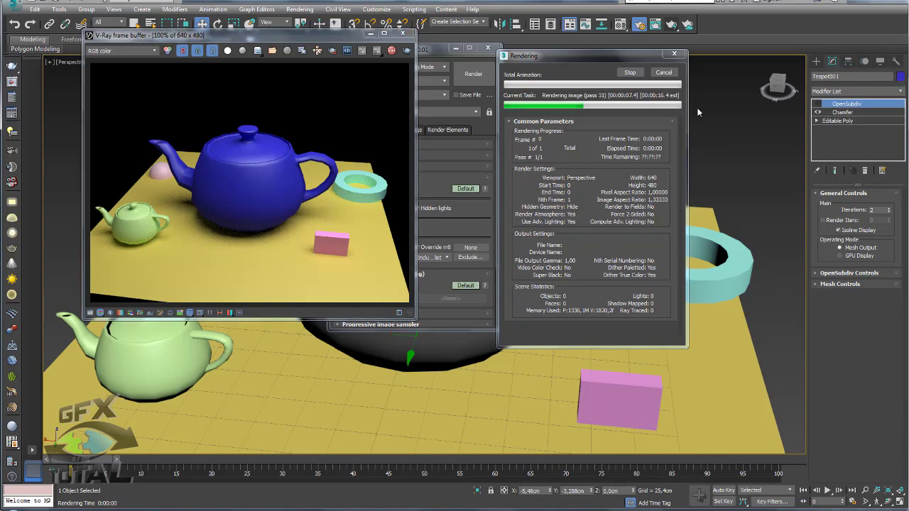
click(668, 74)
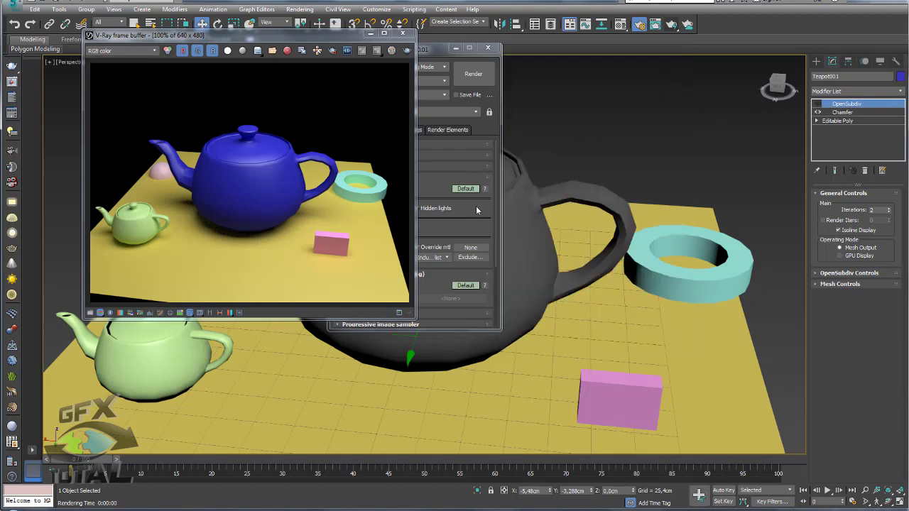
Set the 09 - Default material as the V-Ray override material.
mouse_move(429, 50)
mouse_down()
mouse_move(483, 40)
mouse_move(205, 50)
mouse_move(353, 34)
mouse_up()
click(620, 25)
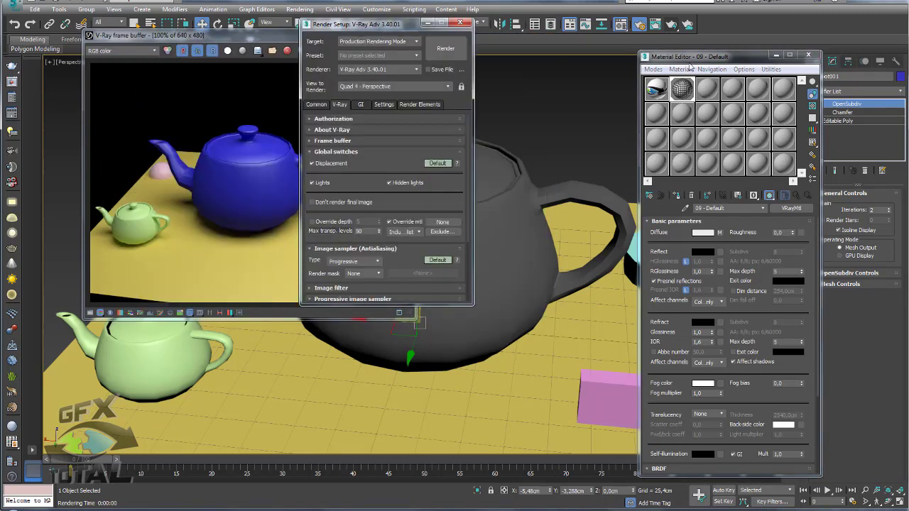
click(684, 92)
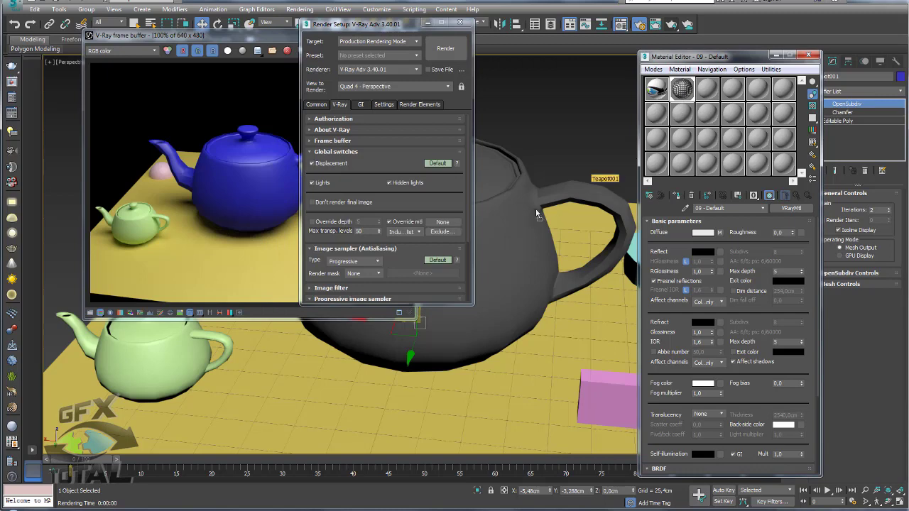
drag(443, 224, 444, 225)
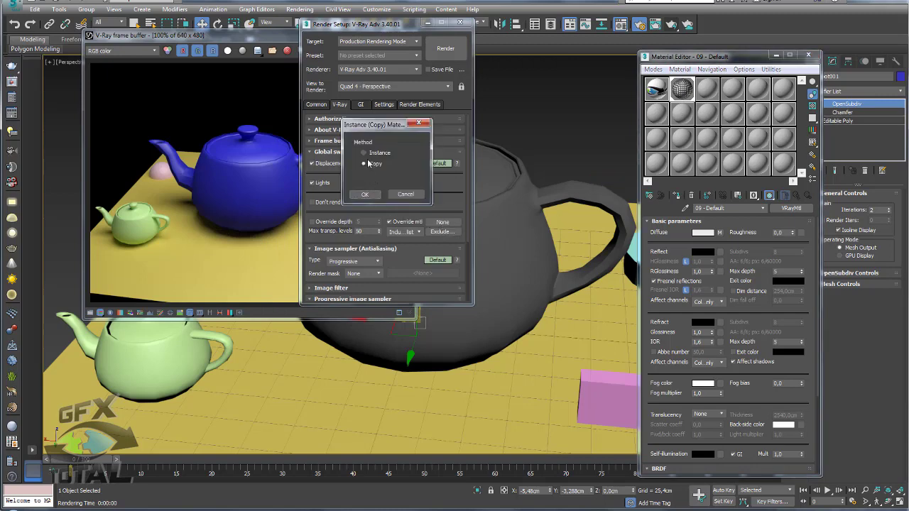
click(365, 194)
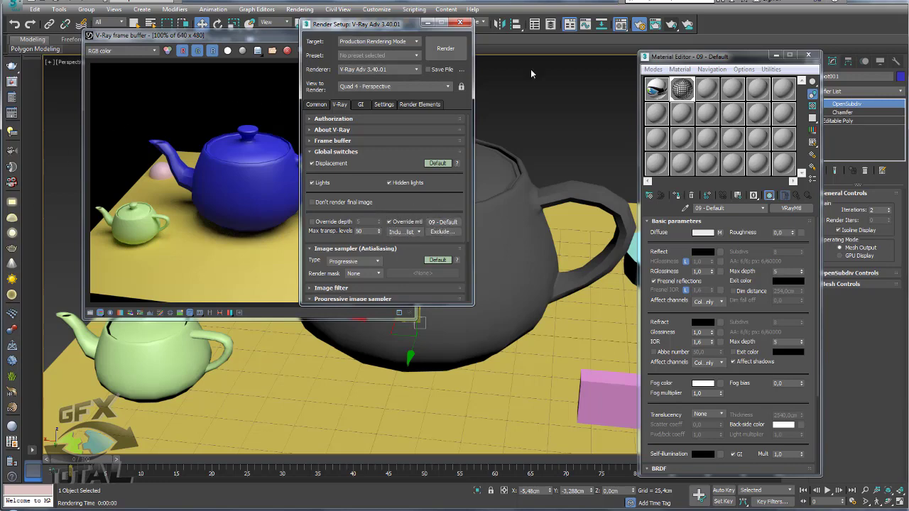
Start a test render with the override material, then cancel it.
click(667, 26)
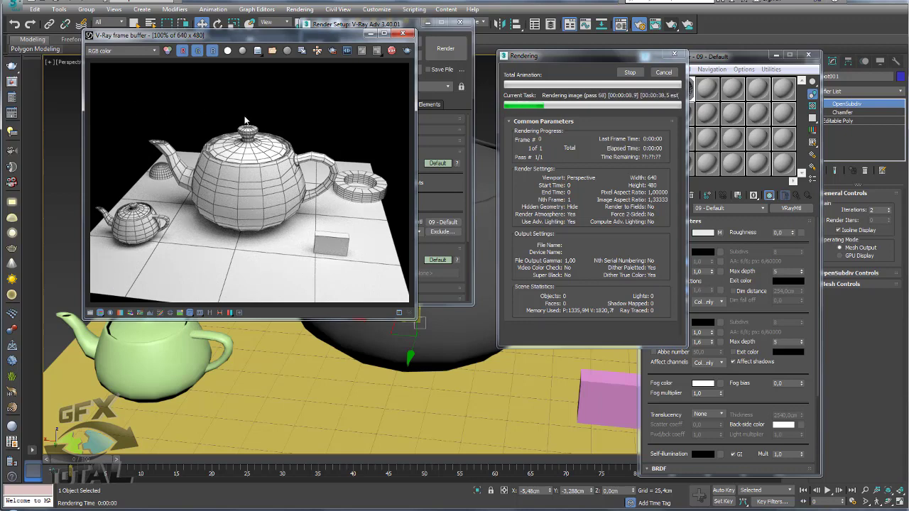
drag(222, 84, 272, 230)
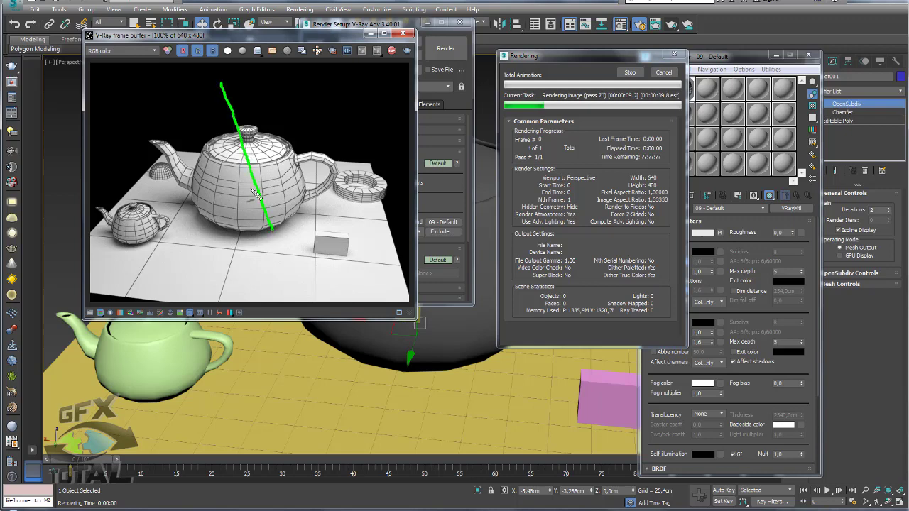
mouse_move(250, 185)
mouse_down()
mouse_move(226, 198)
mouse_move(289, 164)
mouse_up()
key(Escape)
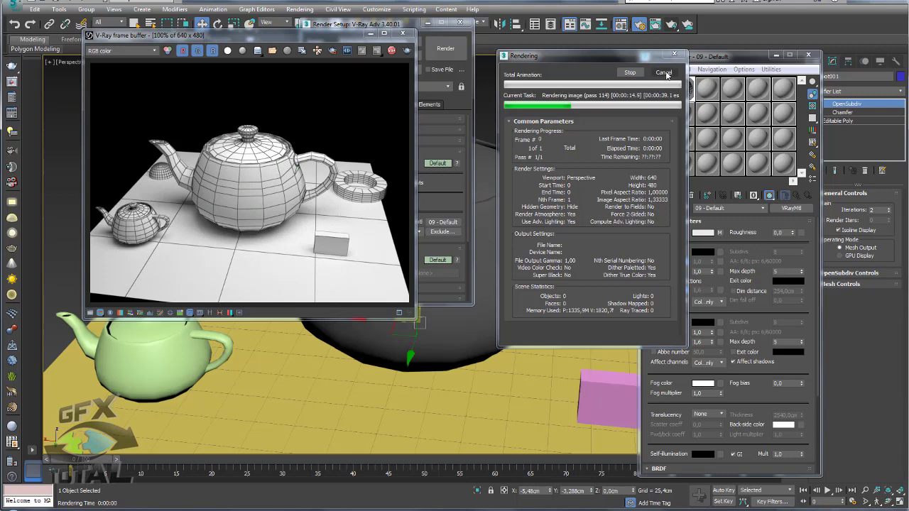
click(663, 72)
Close the render result and Material Editor, and uncheck Override mtl.
click(402, 34)
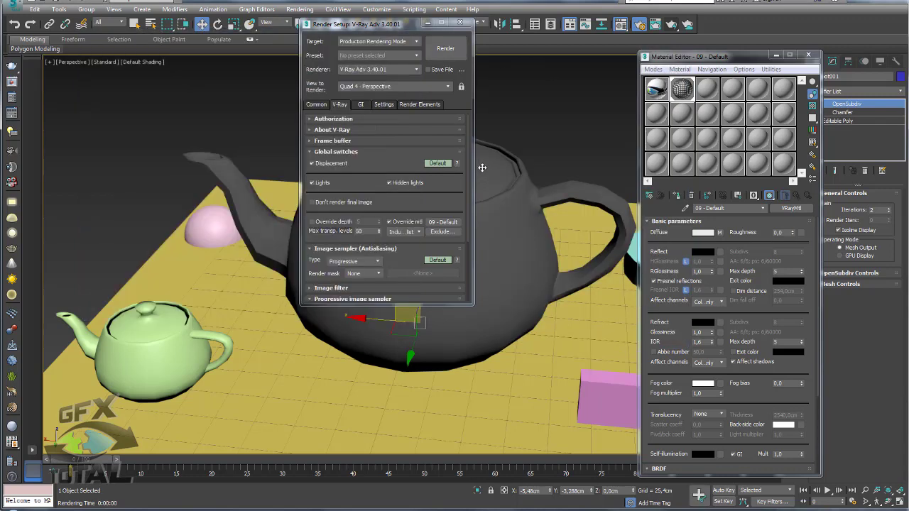
drag(775, 57, 709, 55)
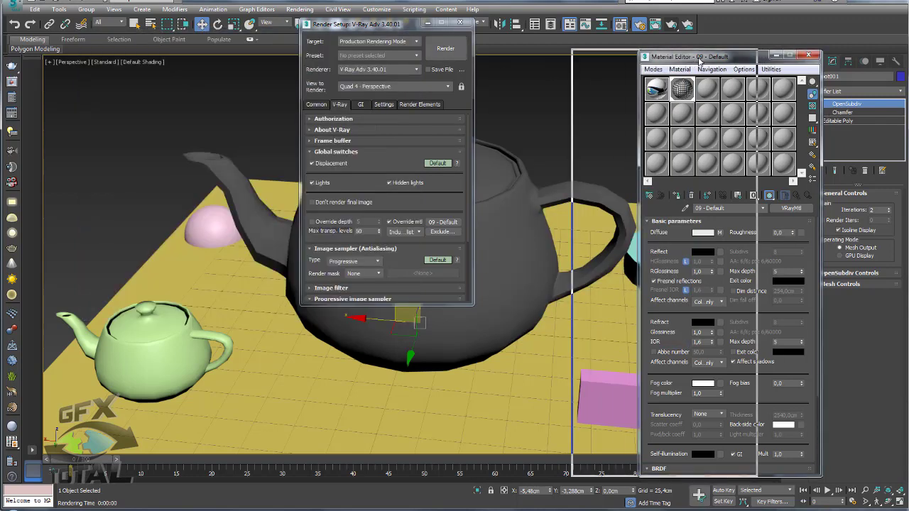
click(743, 56)
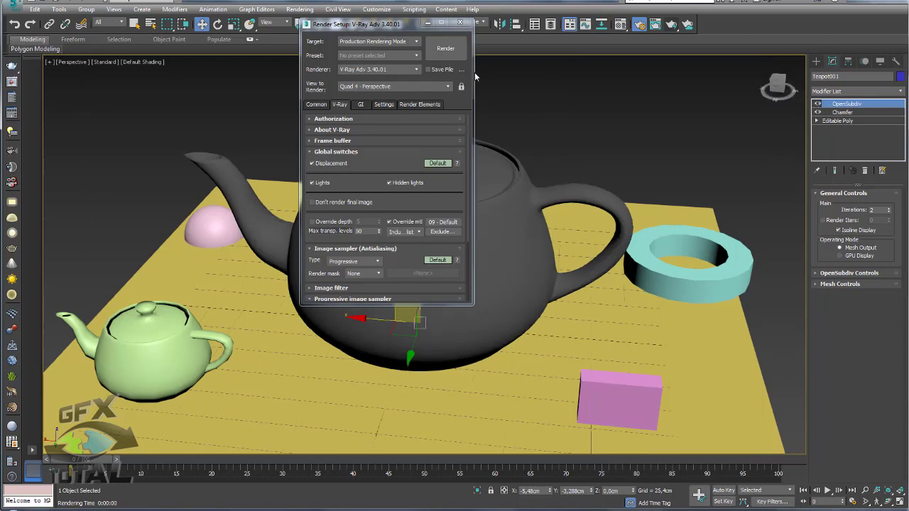
drag(397, 31, 547, 66)
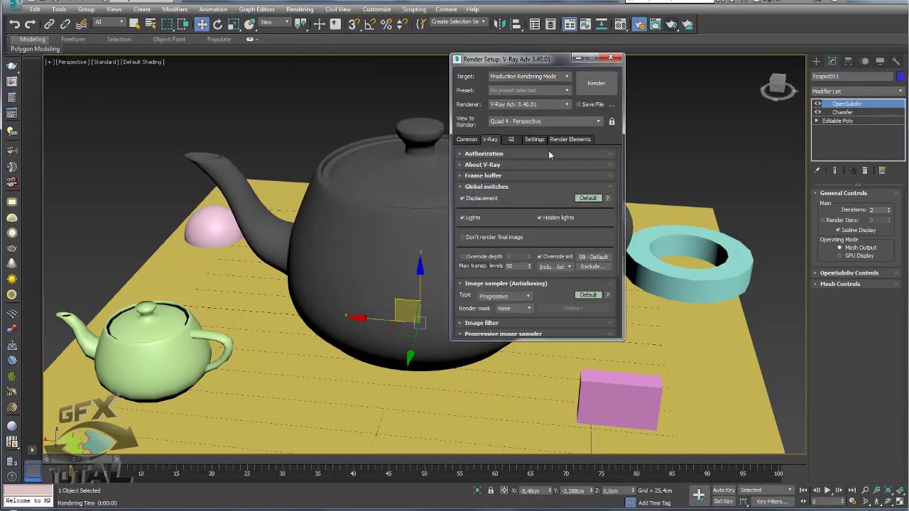
click(540, 258)
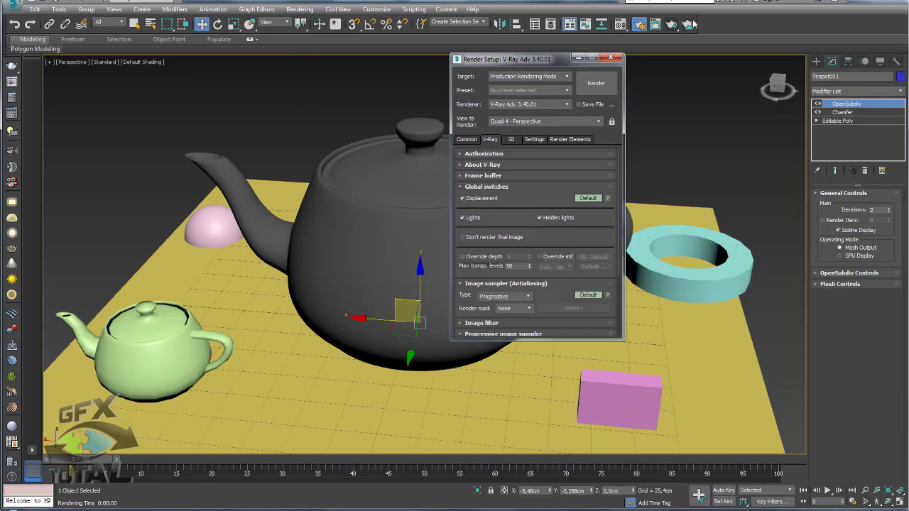
Reapply the logo material to the large teapot and render the colour pass.
click(640, 24)
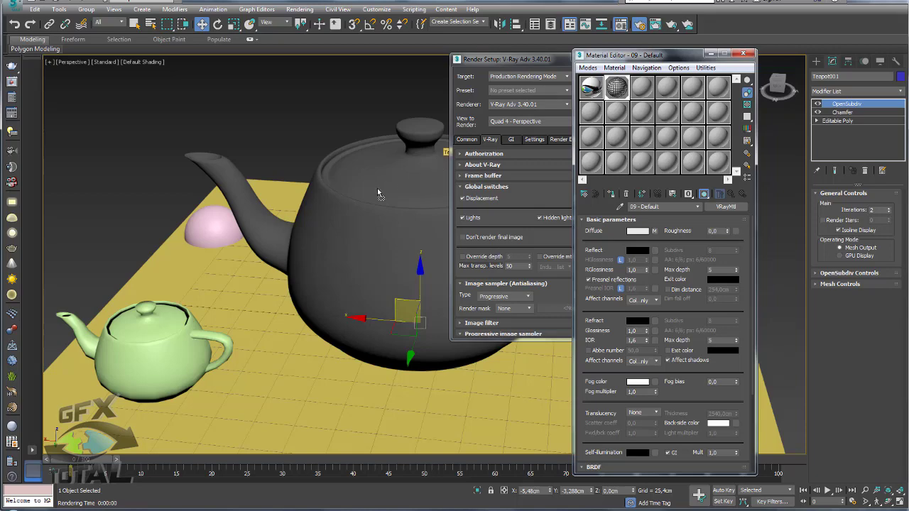
drag(517, 135, 387, 197)
click(711, 54)
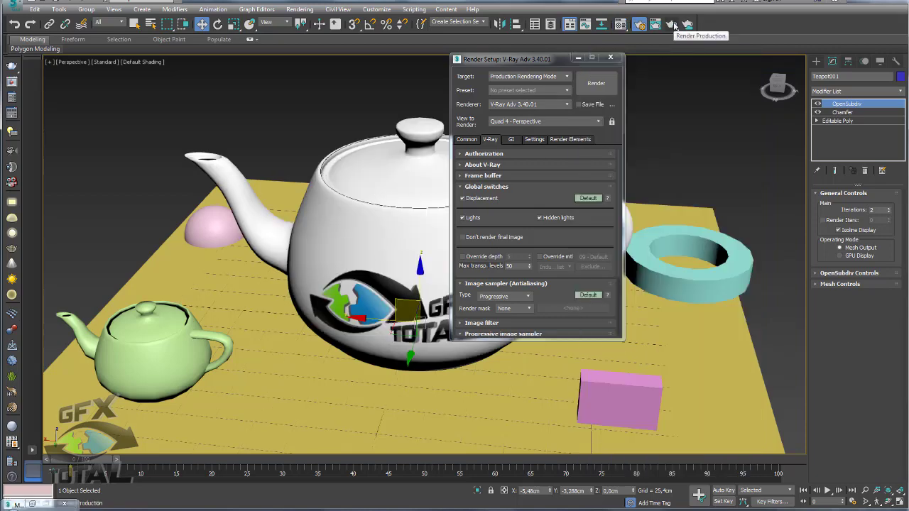
click(672, 24)
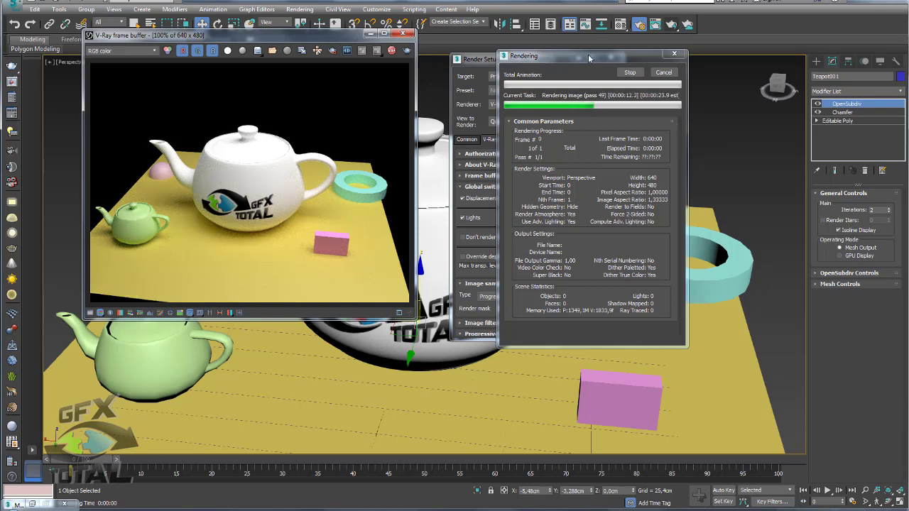
drag(589, 58, 599, 55)
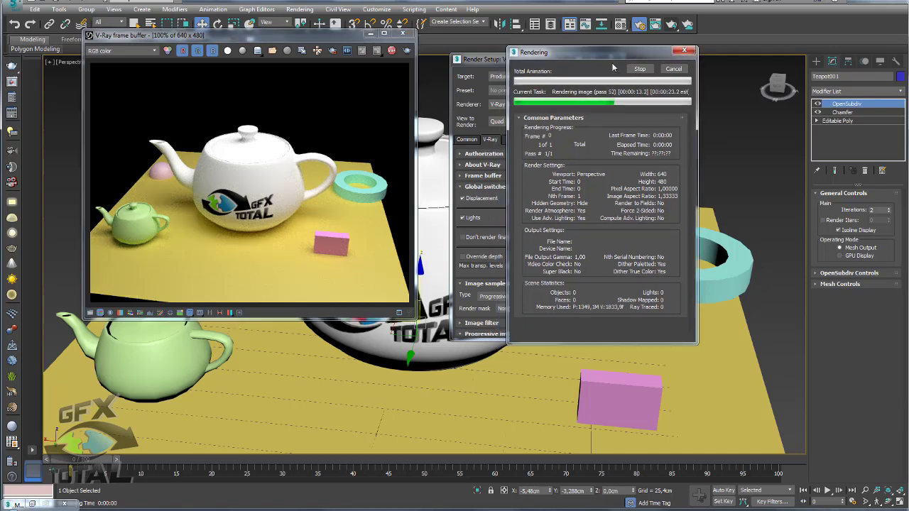
click(678, 67)
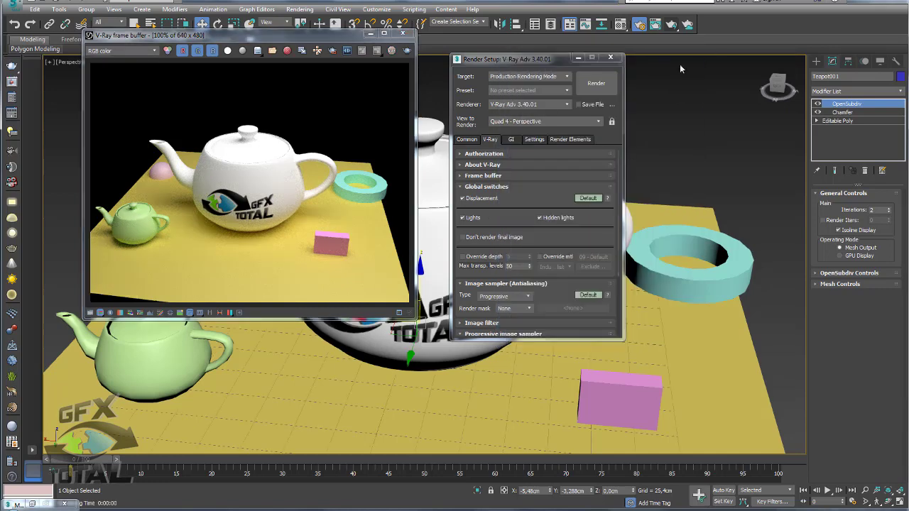
Save the rendered colour image as color in JPEG format.
click(257, 51)
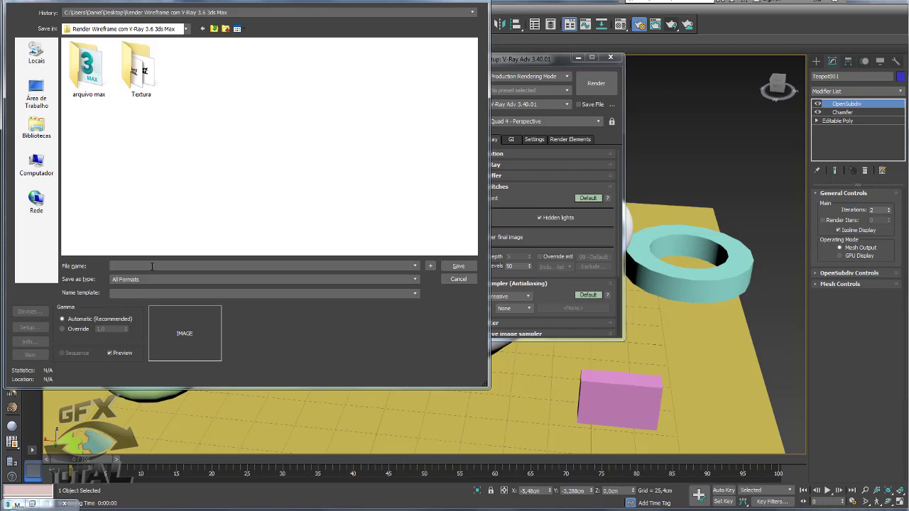
key(alt+Down)
key(Down)
key(Down)
key(Down)
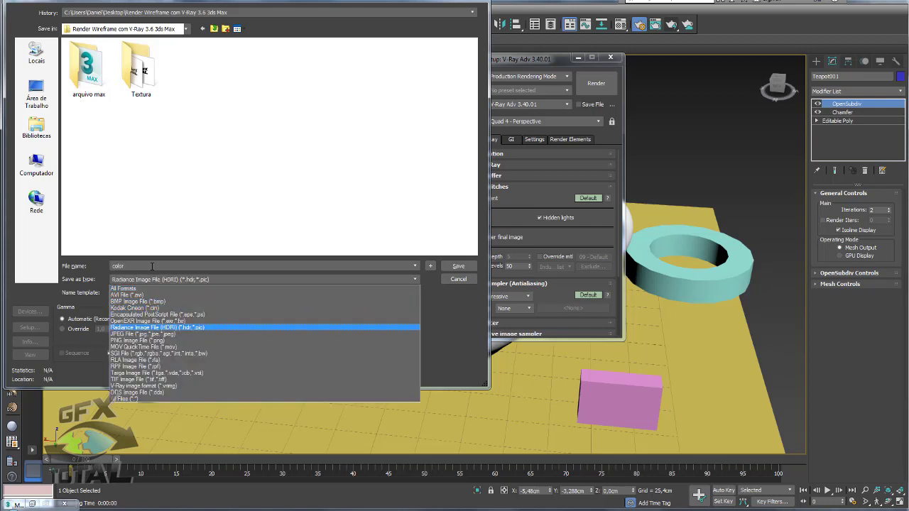
key(Down)
key(Down)
key(Return)
key(Return)
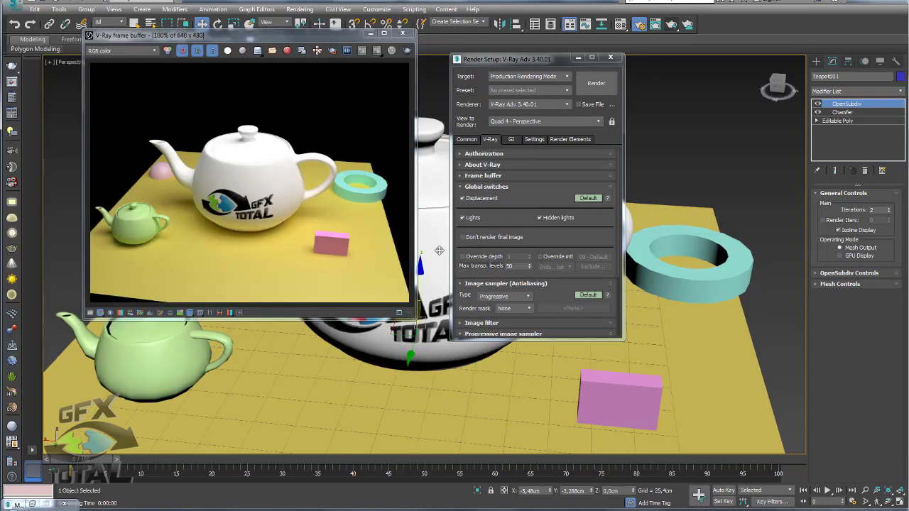
Render the teapot with Override mtl on and save the result as wireframe.jpg.
click(541, 257)
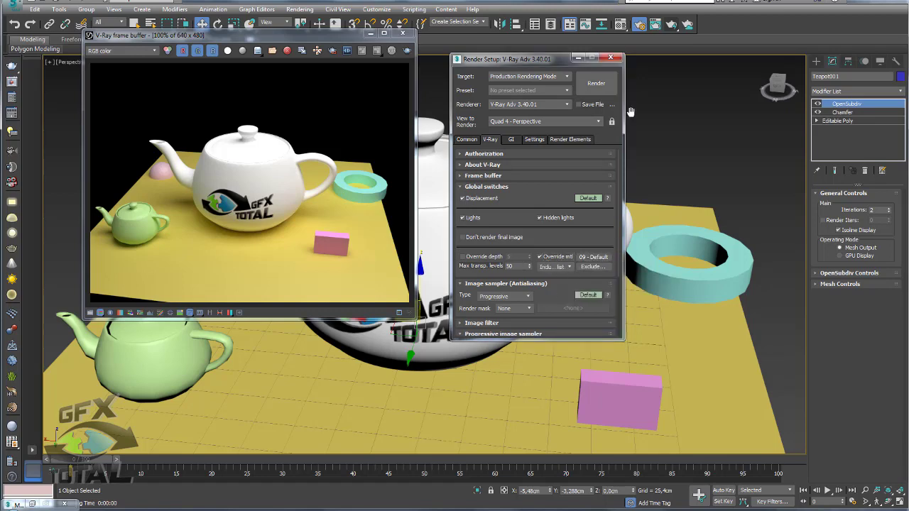
click(672, 25)
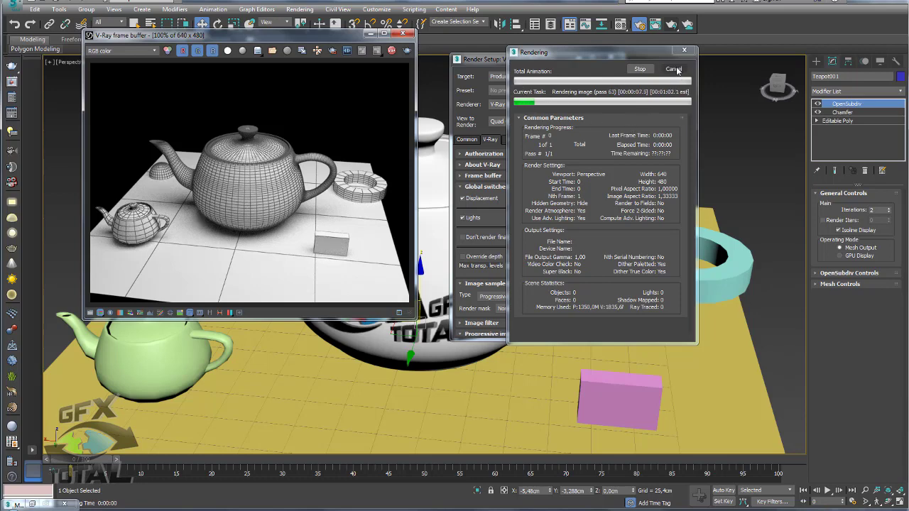
click(643, 69)
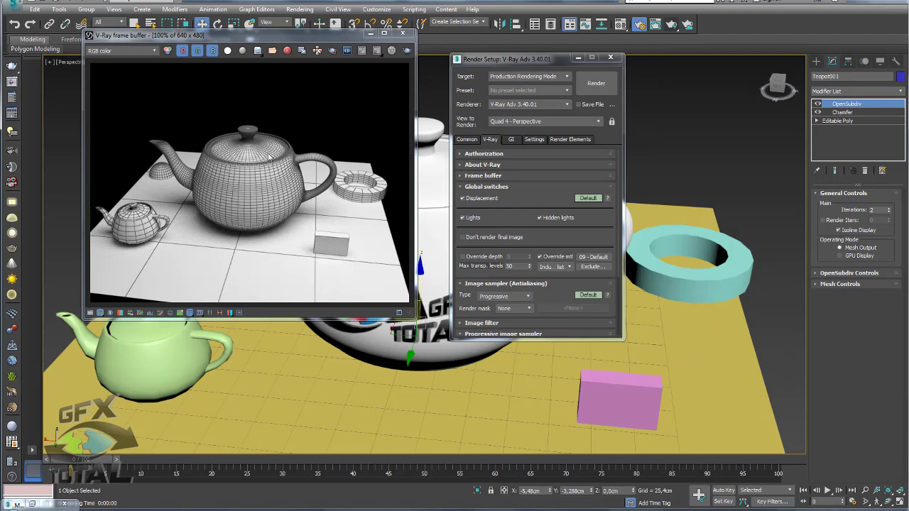
click(258, 51)
text(wirefram)
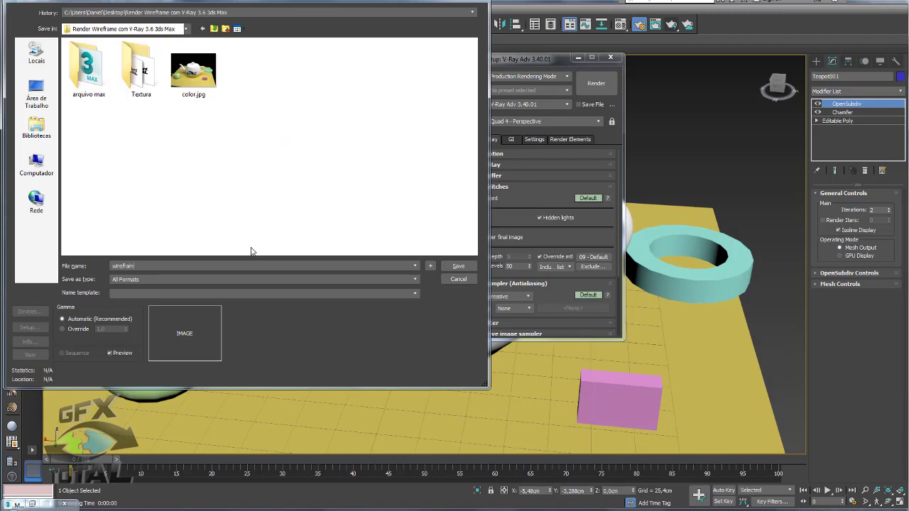
text(e)
key(Tab)
key(alt+Down)
key(Down)
key(Down)
key(Down)
key(Down)
key(Return)
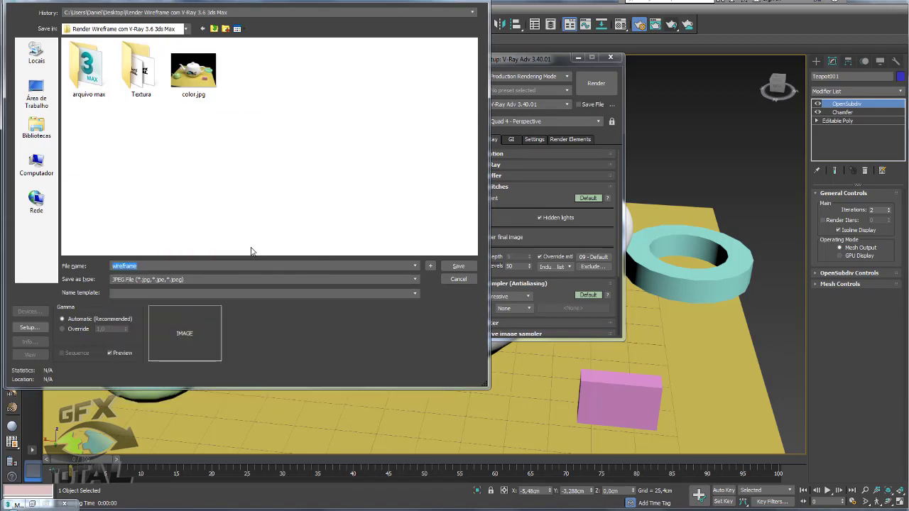
key(Return)
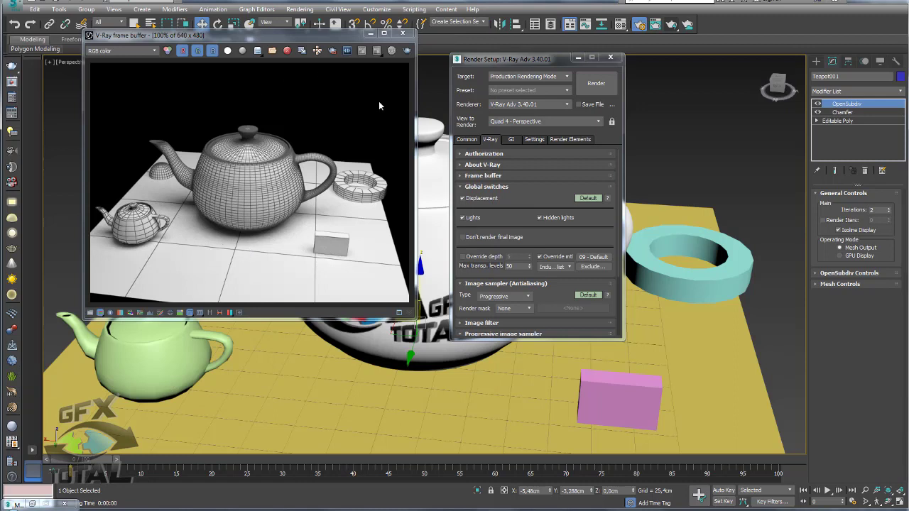
Close the frame buffer and open color.jpg as a Photoshop document.
click(403, 34)
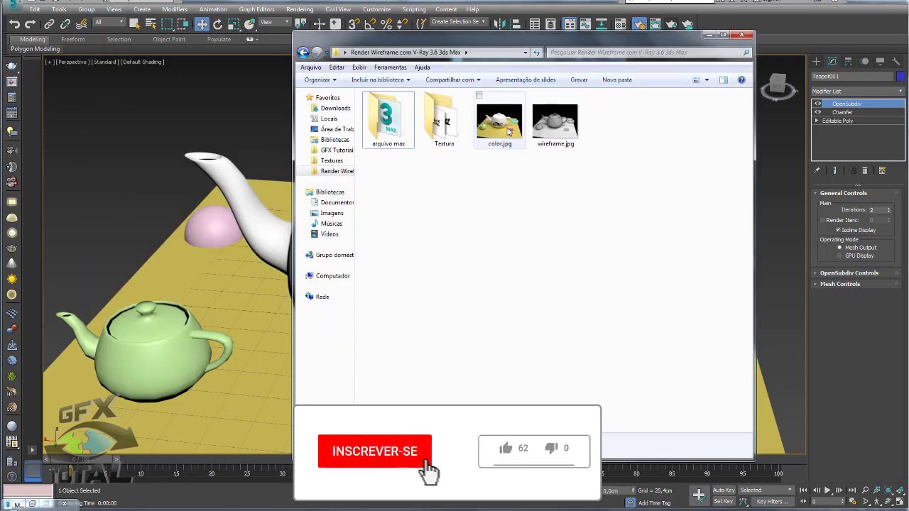
mouse_move(508, 131)
mouse_down()
mouse_move(427, 328)
mouse_move(390, 258)
mouse_up()
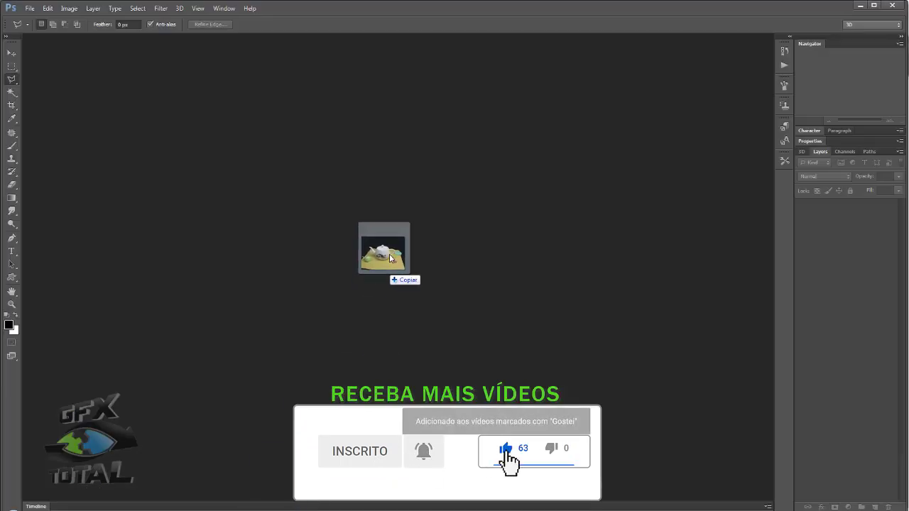
drag(391, 258, 398, 201)
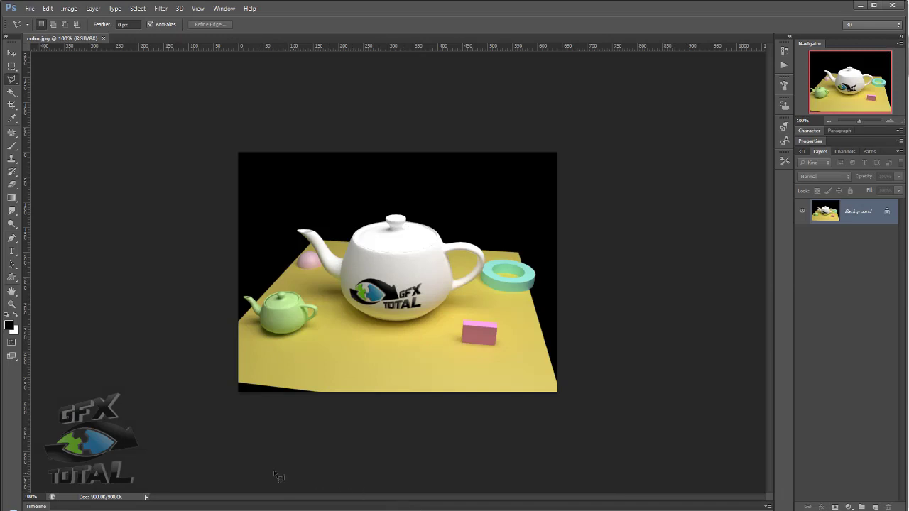
key(alt+Tab)
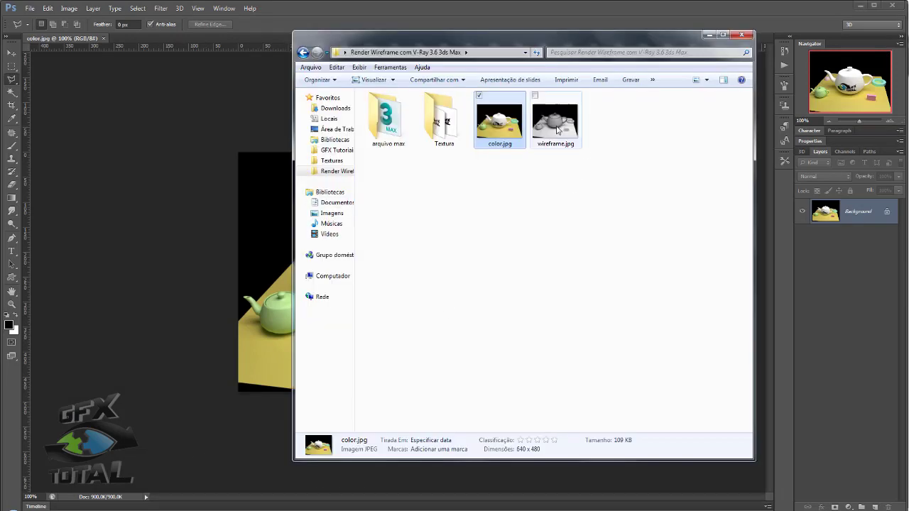
Place wireframe.jpg as a layer over the colour render.
mouse_move(556, 121)
mouse_down()
mouse_move(255, 197)
mouse_move(315, 241)
mouse_up()
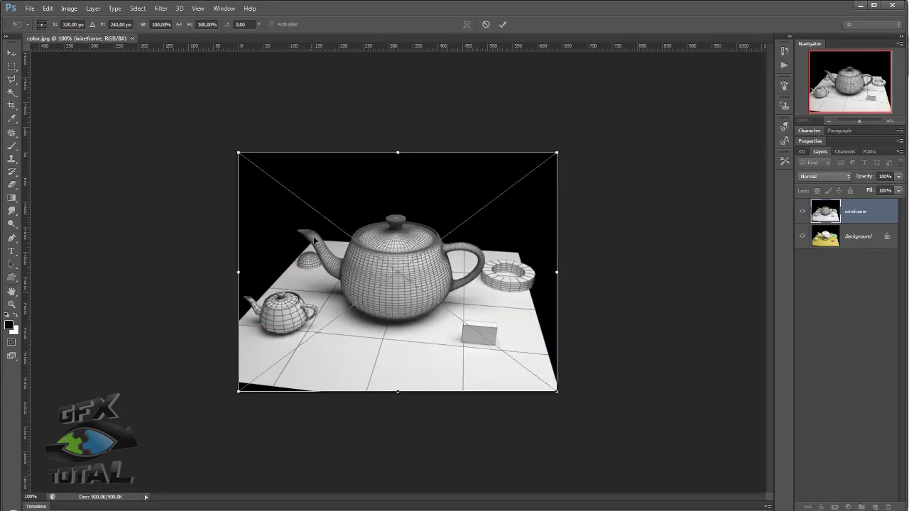
key(Return)
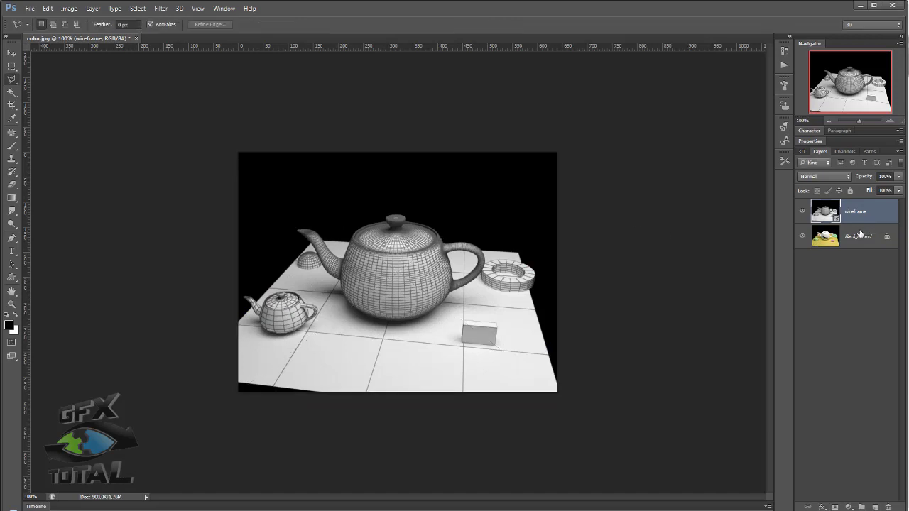
drag(861, 205, 867, 226)
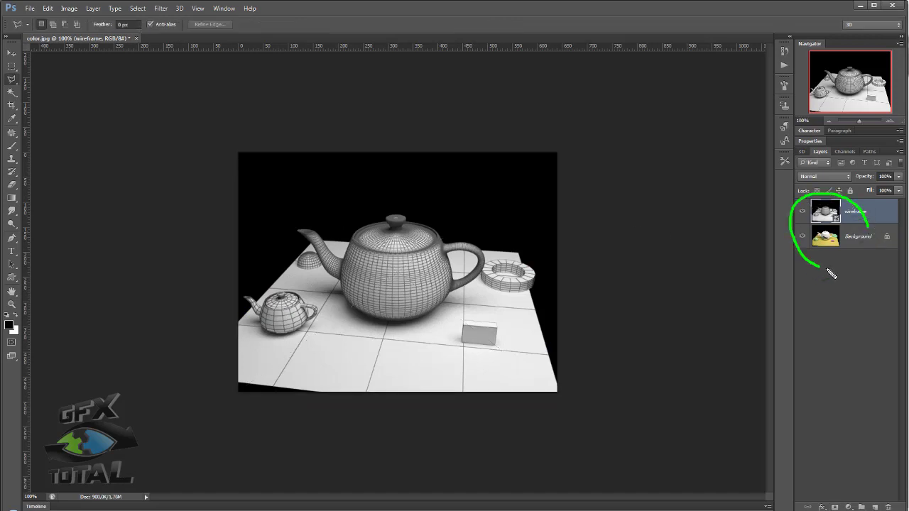
key(Escape)
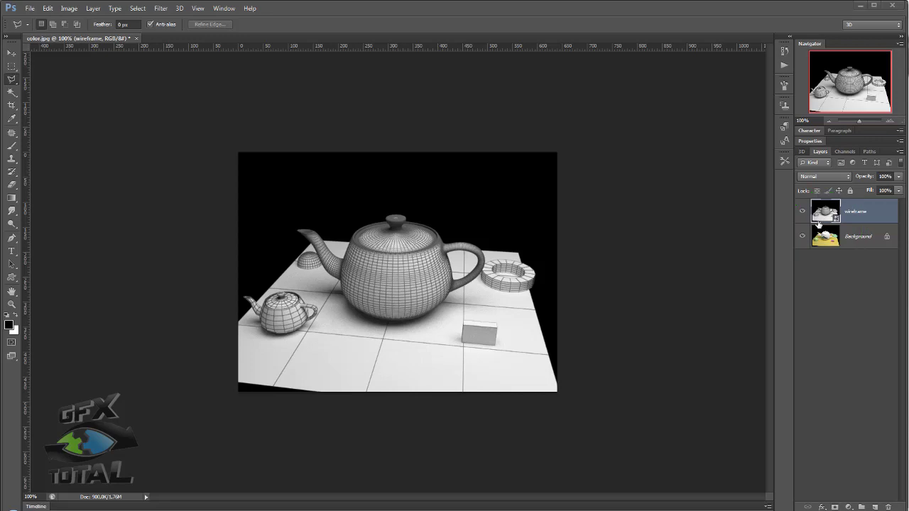
Toggle the wireframe layer's visibility to compare it with the colour Background.
click(803, 213)
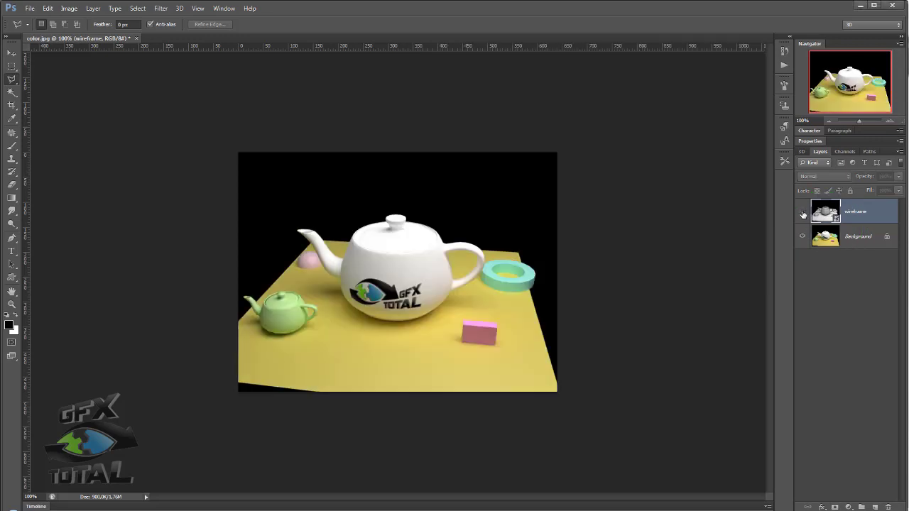
click(803, 213)
click(803, 214)
click(803, 214)
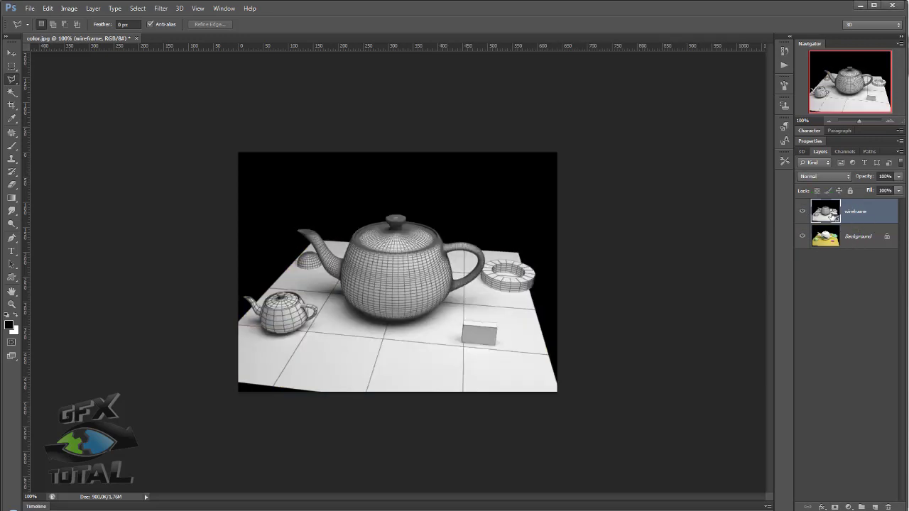
click(802, 213)
click(802, 213)
Add a layer mask to the wireframe layer and brush a test stroke across the teapot.
click(836, 506)
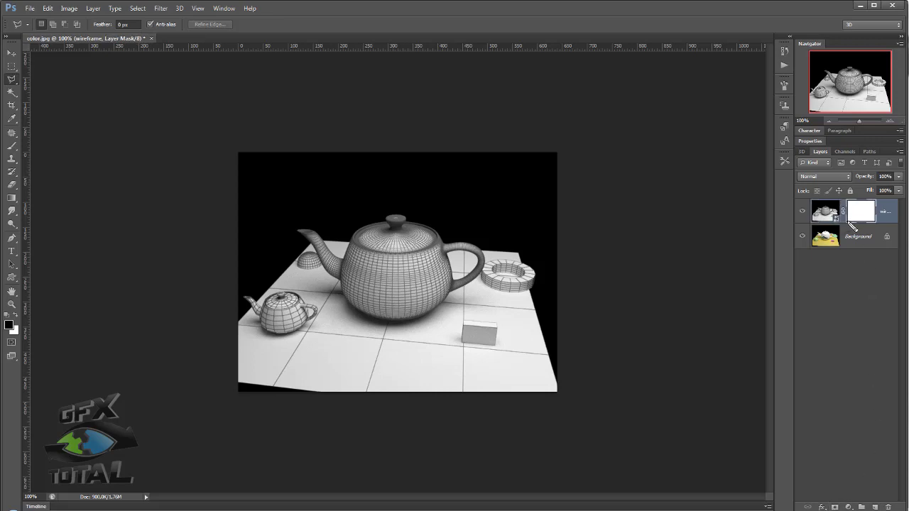
mouse_move(846, 222)
mouse_down()
mouse_move(842, 201)
mouse_move(881, 197)
mouse_move(881, 225)
mouse_up()
mouse_move(859, 217)
mouse_down()
mouse_move(868, 212)
mouse_move(854, 216)
mouse_up()
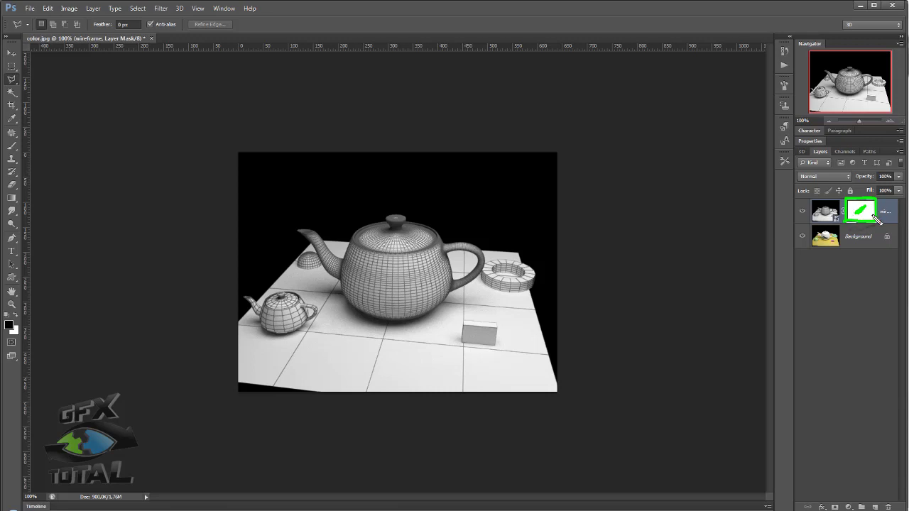
key(Escape)
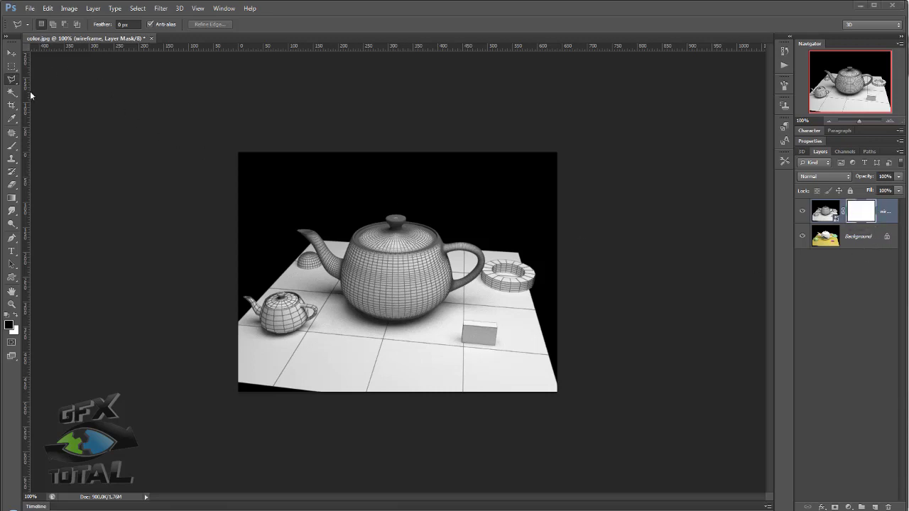
click(12, 147)
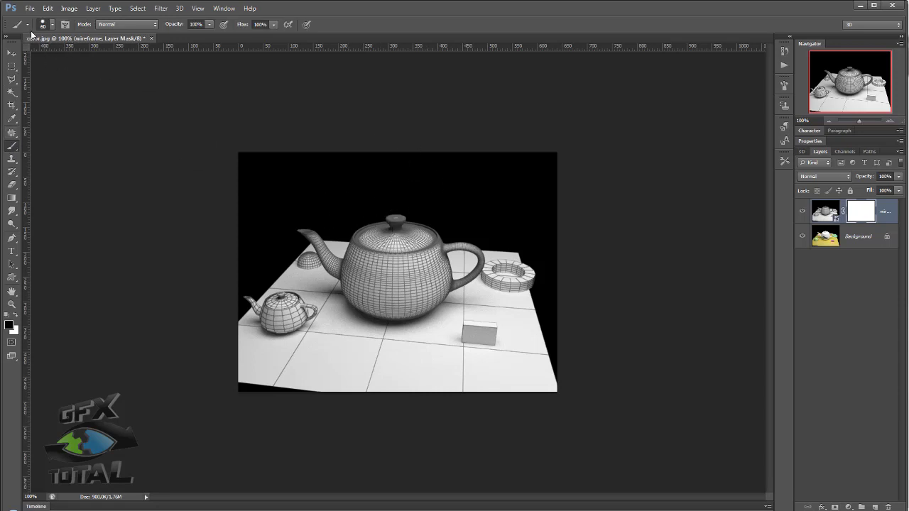
click(46, 23)
click(44, 25)
drag(321, 307, 492, 258)
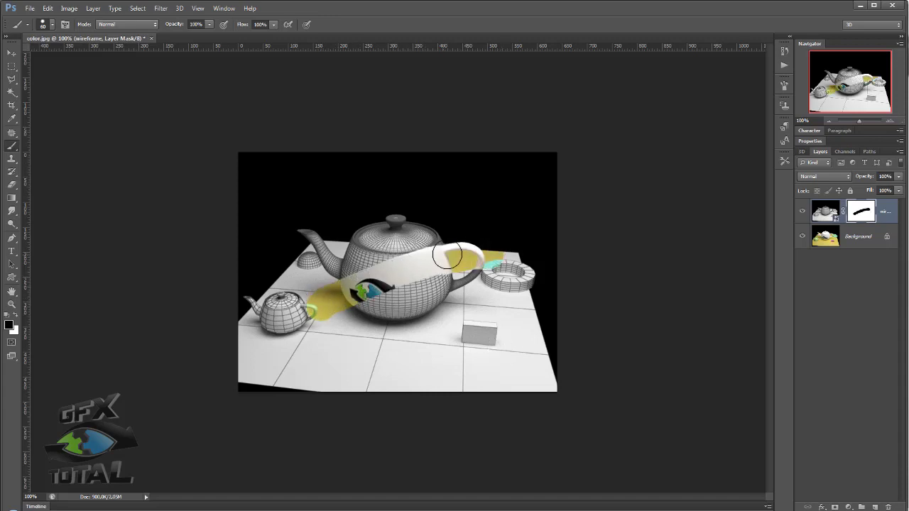
Inspect the mask on its own, then fill the whole mask with black.
alt+click(861, 215)
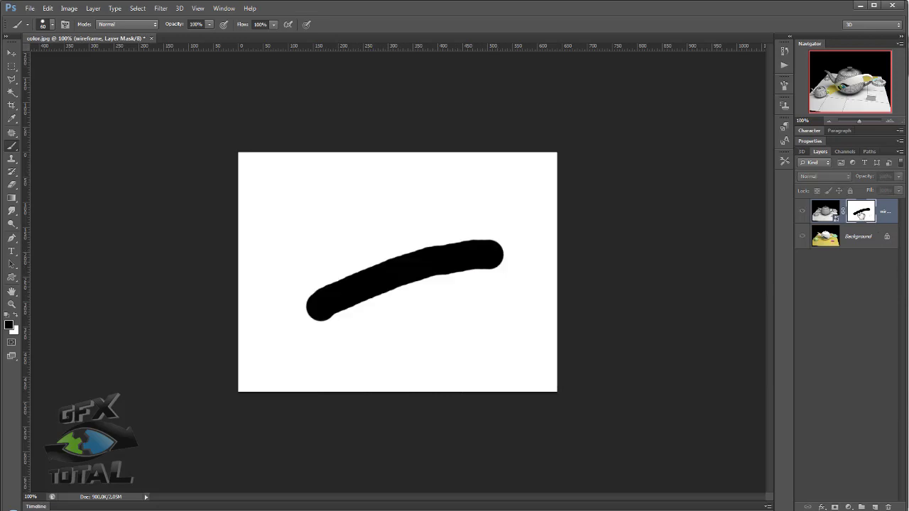
alt+click(861, 216)
alt+click(861, 215)
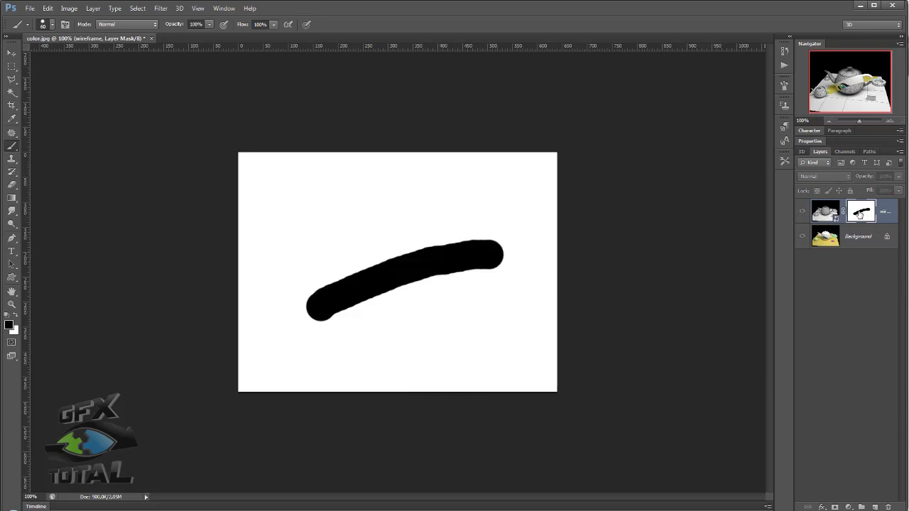
alt+click(861, 215)
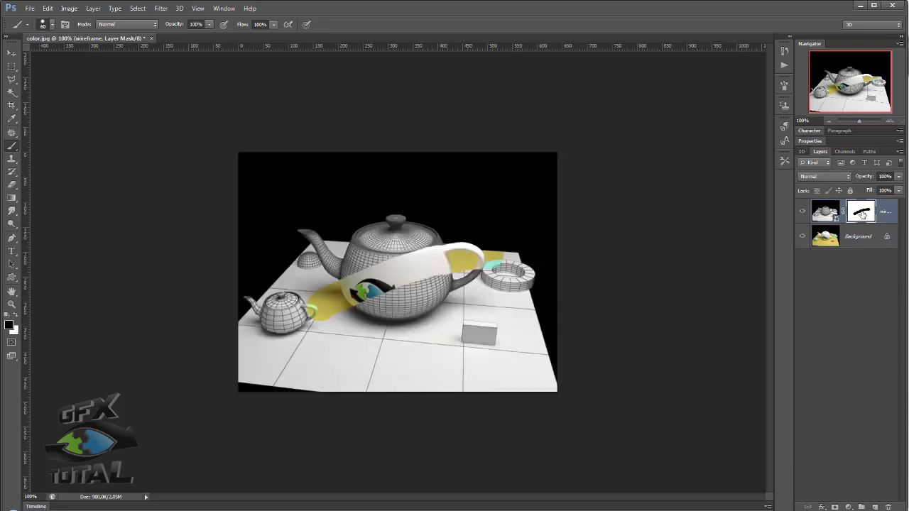
alt+click(862, 215)
alt+click(861, 215)
alt+click(861, 215)
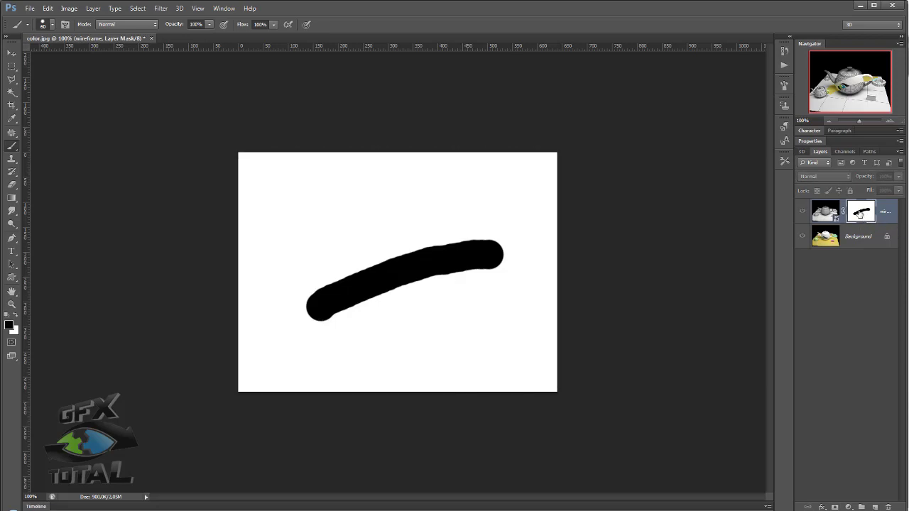
alt+click(861, 215)
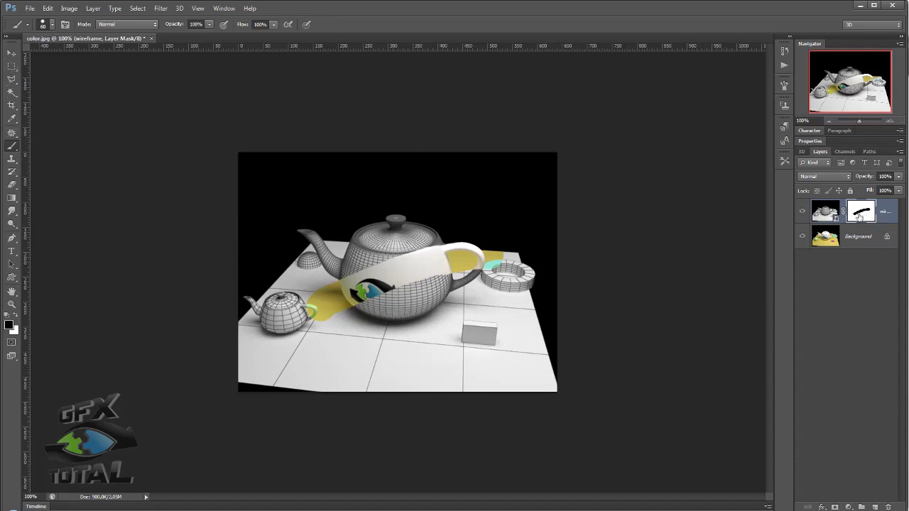
key(alt+BackSpace)
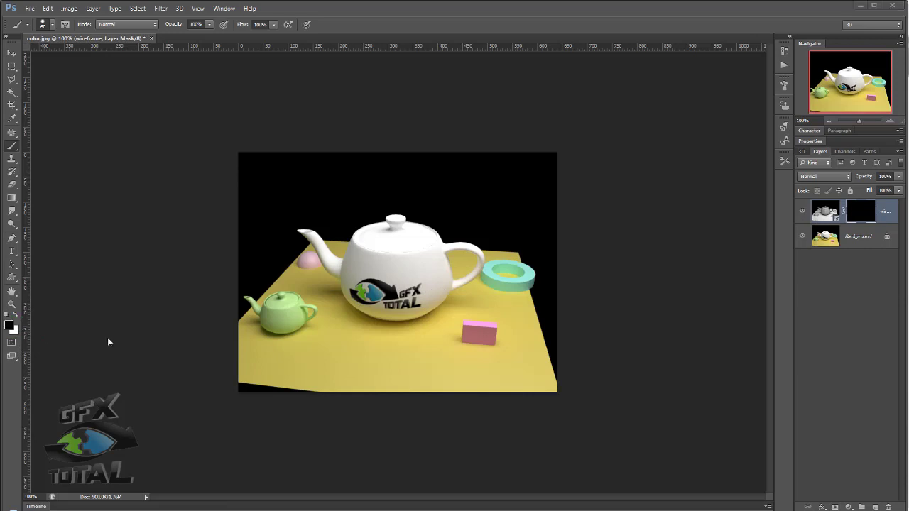
Select the right half of the image, fill that mask area white, and deselect.
click(10, 69)
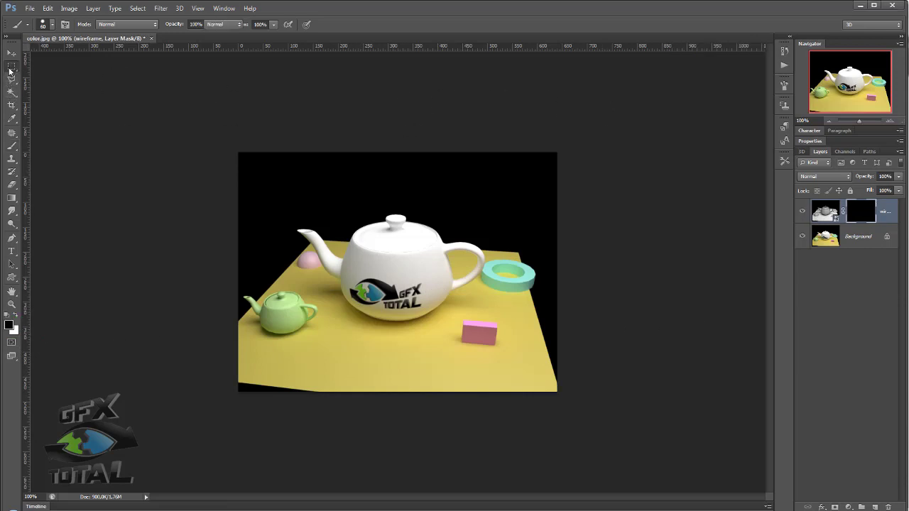
click(10, 69)
drag(570, 121, 399, 442)
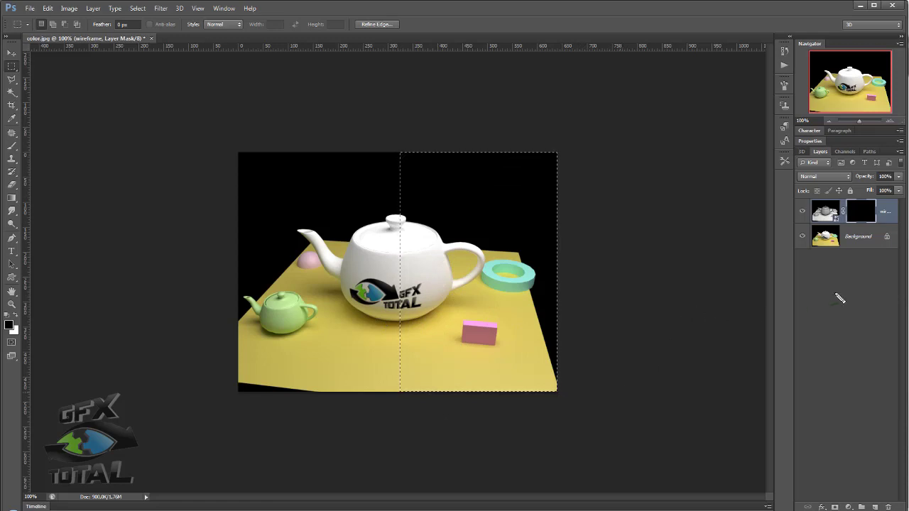
drag(824, 300, 863, 219)
key(ctrl+d)
key(ctrl+BackSpace)
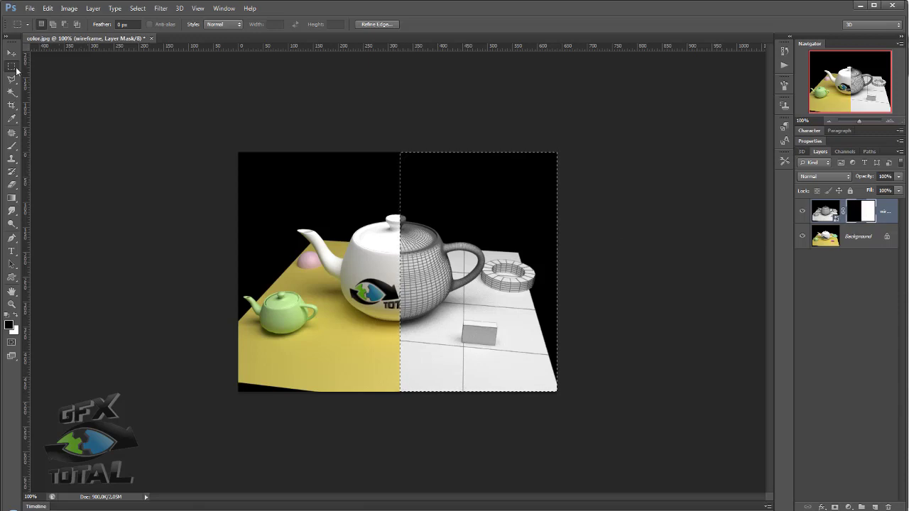
click(91, 76)
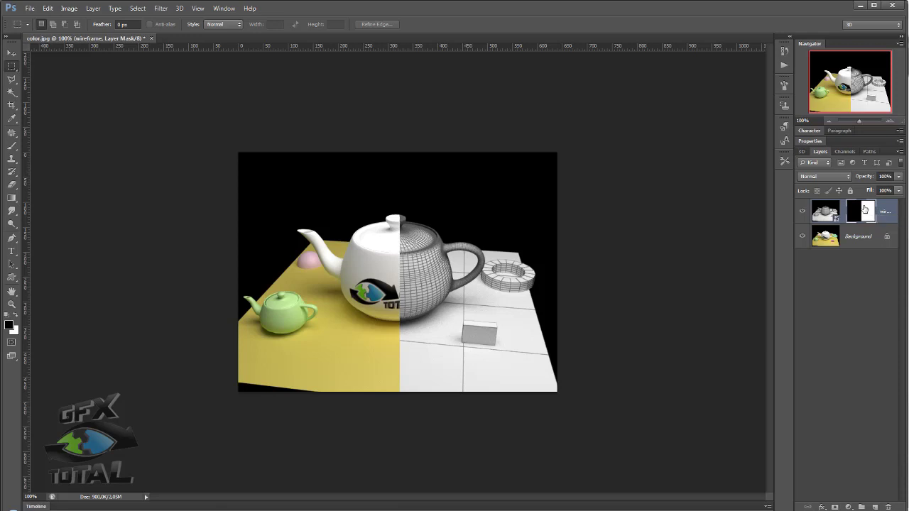
Move, rotate (about 65°) and scale (about 78%) the mask into a diagonal split.
key(ctrl+t)
mouse_move(362, 317)
mouse_down()
mouse_move(455, 227)
mouse_move(608, 409)
mouse_move(671, 294)
mouse_move(501, 238)
mouse_move(452, 249)
mouse_up()
mouse_move(553, 351)
mouse_down()
mouse_move(504, 385)
mouse_move(396, 405)
mouse_up()
drag(409, 232, 393, 302)
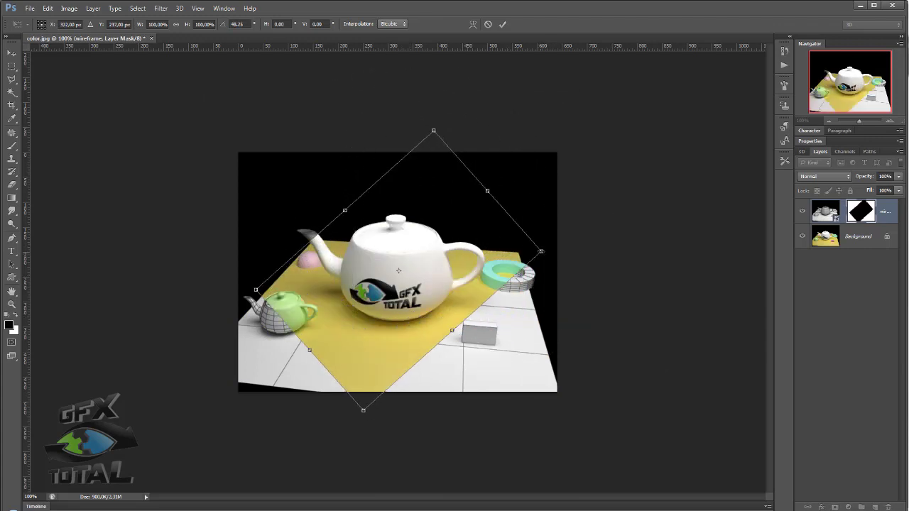
shift+drag(541, 251, 474, 266)
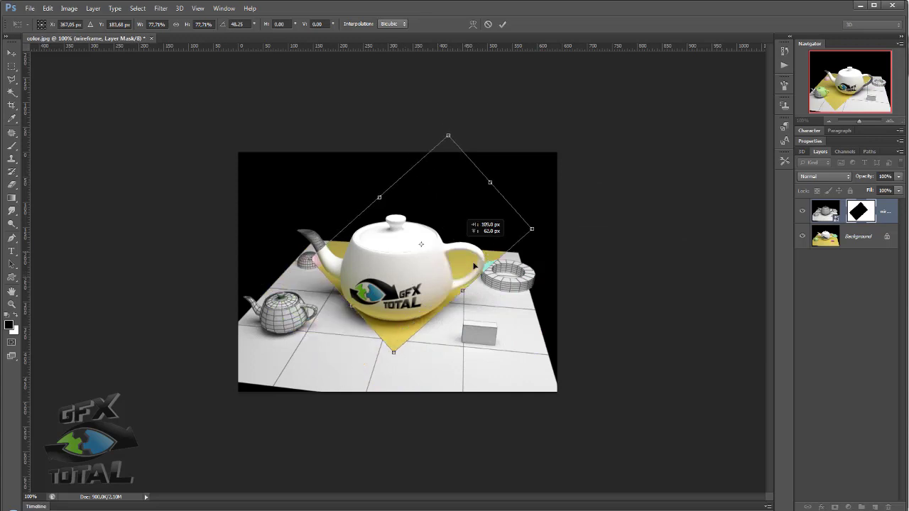
mouse_move(474, 266)
mouse_down()
mouse_move(434, 282)
mouse_move(431, 217)
mouse_up()
mouse_move(463, 176)
mouse_down()
mouse_move(513, 158)
mouse_move(420, 151)
mouse_up()
drag(362, 155, 335, 91)
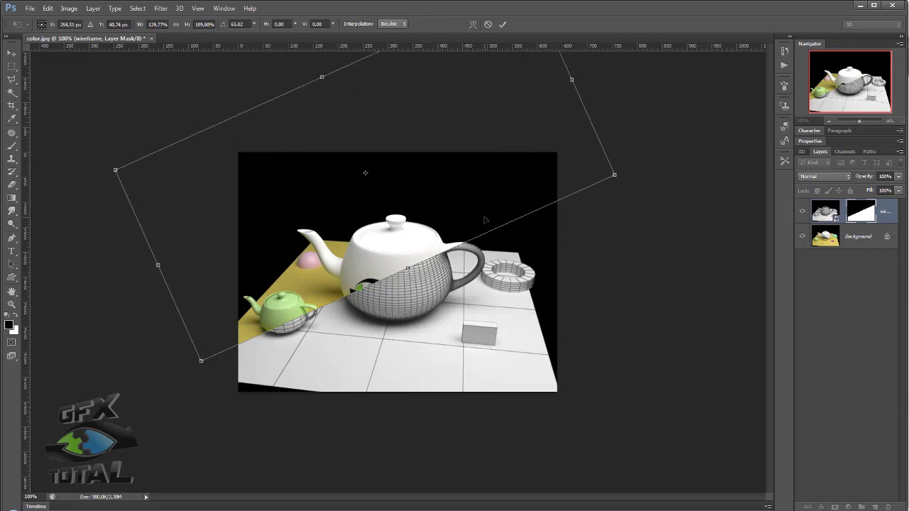
key(Return)
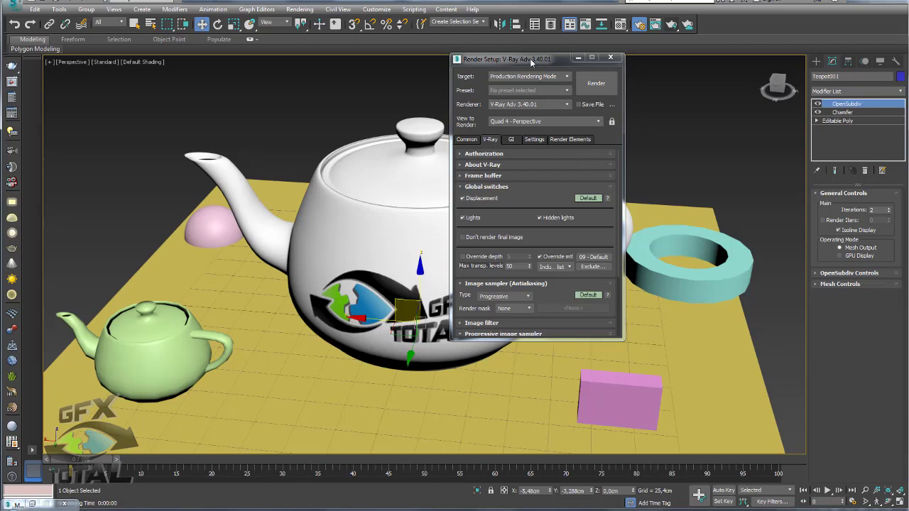
Tuck away Render Setup, open the Material Editor and select the 03 - Default slot.
drag(582, 60, 411, 59)
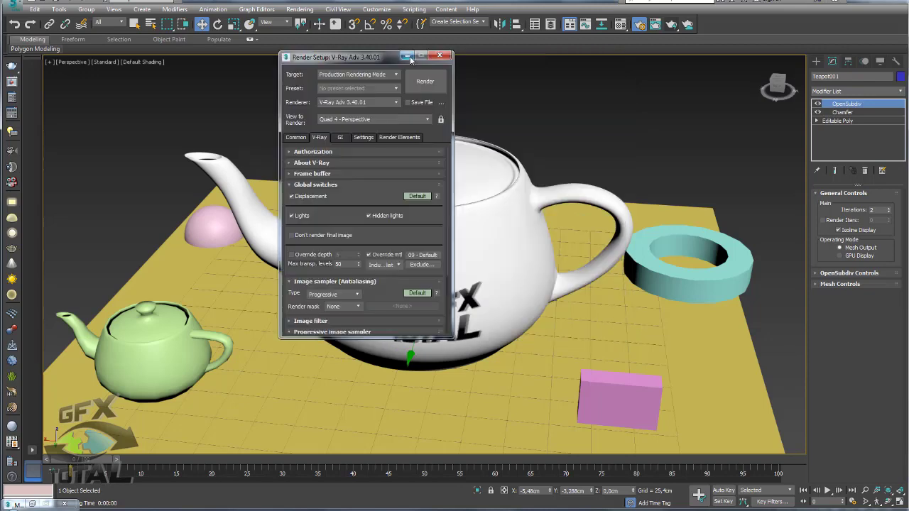
click(407, 57)
mouse_move(540, 269)
alt+middle_down()
mouse_move(529, 264)
mouse_move(623, 48)
alt+middle_up()
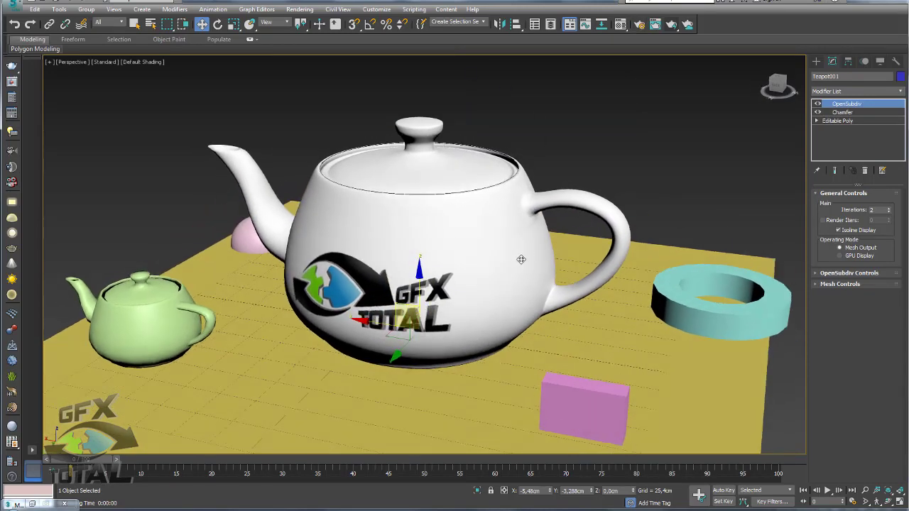
click(620, 25)
drag(641, 57, 419, 53)
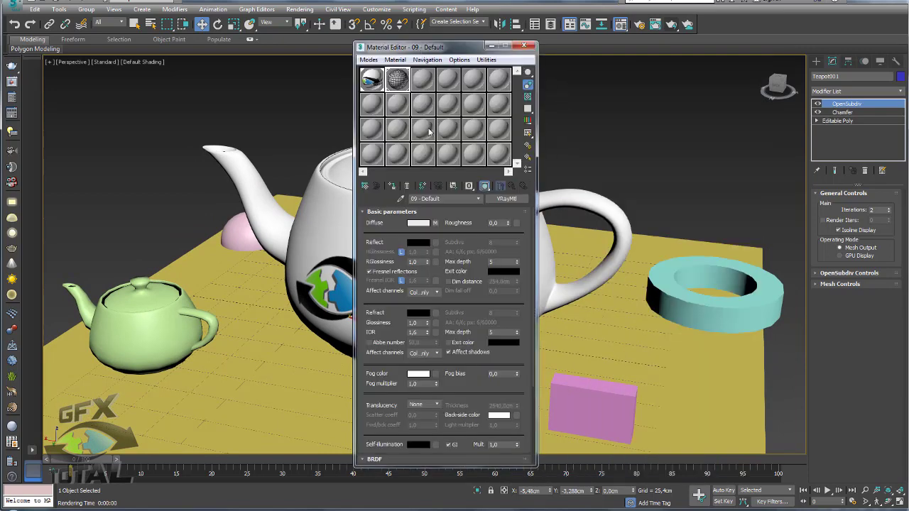
click(424, 80)
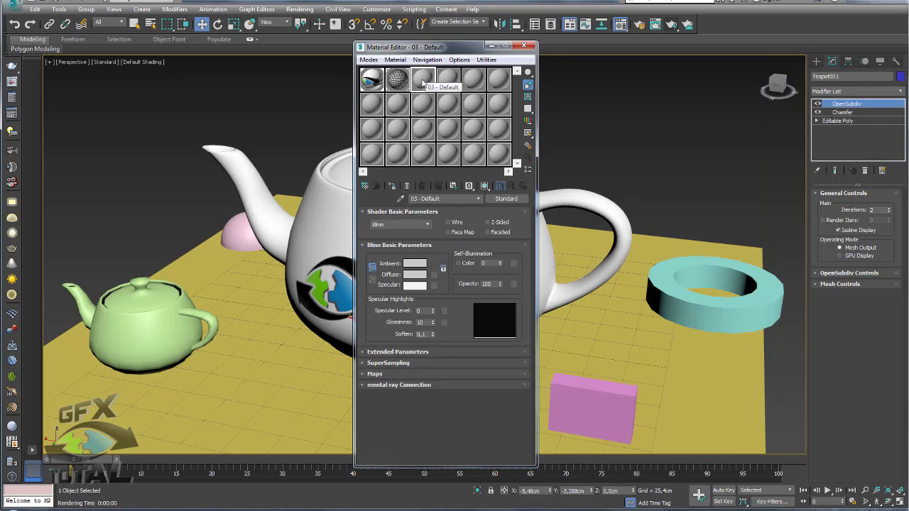
Change 03 - Default to a VRayBlendMtl, discarding the old material, and start picking its base.
click(506, 199)
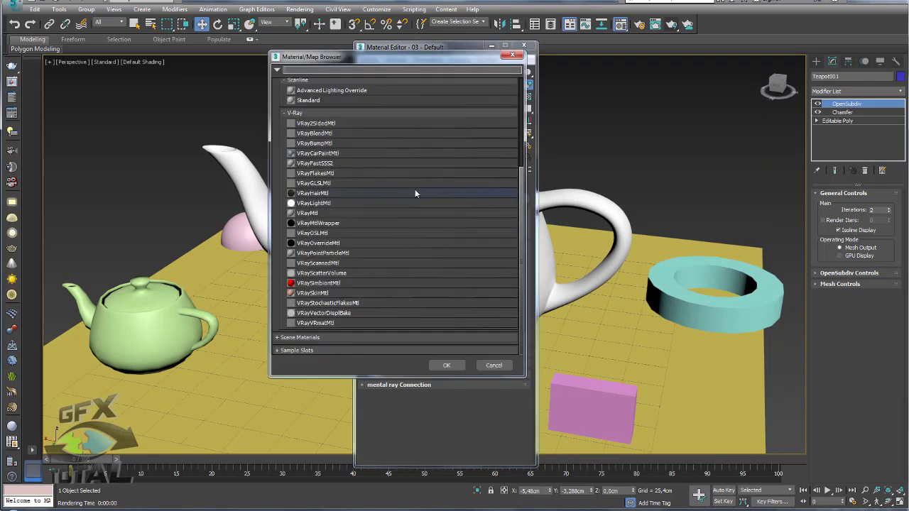
scroll(325, 152, up, 2)
scroll(301, 152, up, 1)
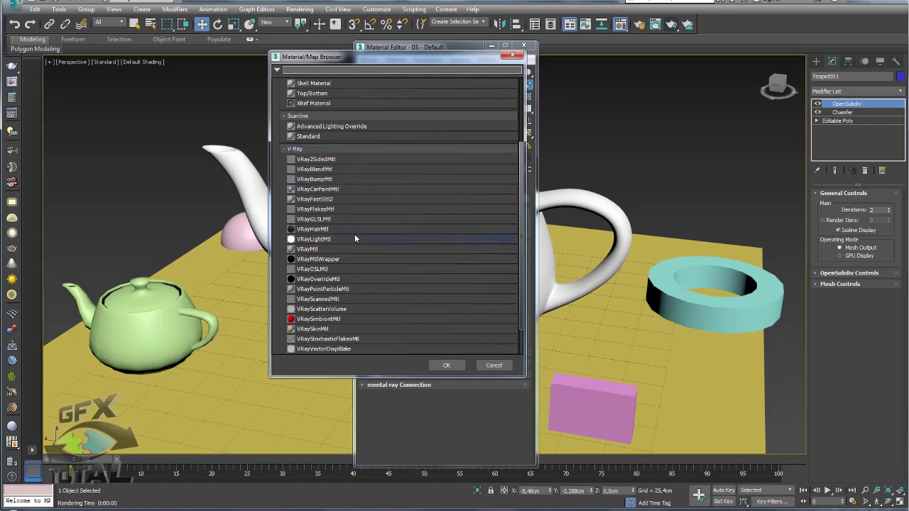
scroll(355, 234, down, 2)
scroll(353, 233, up, 3)
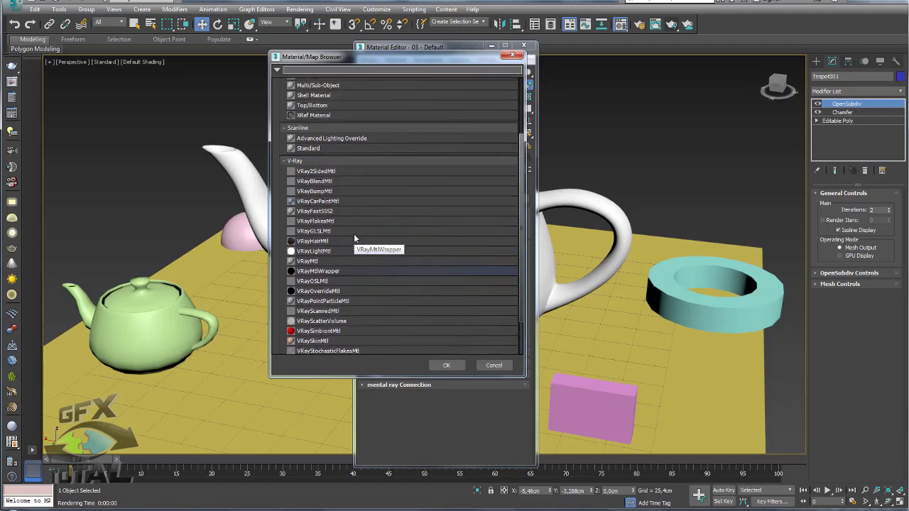
drag(291, 185, 345, 187)
key(Escape)
click(321, 184)
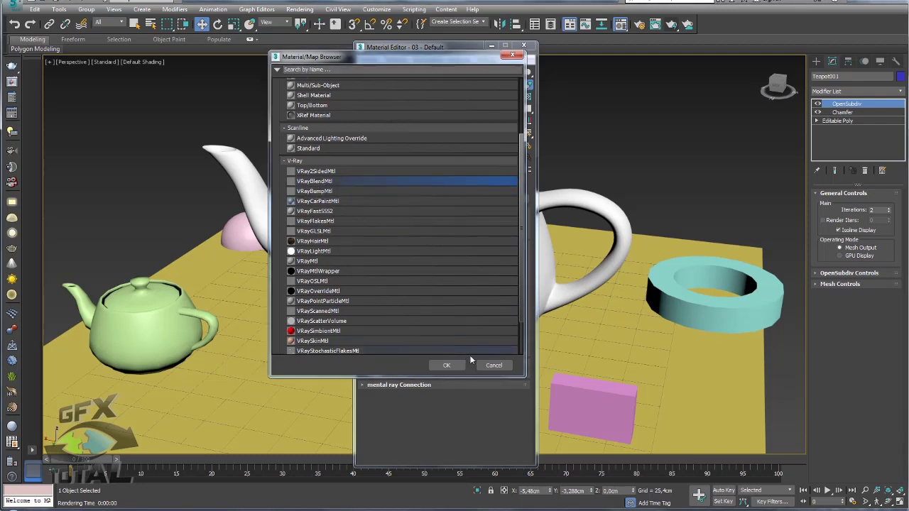
click(446, 365)
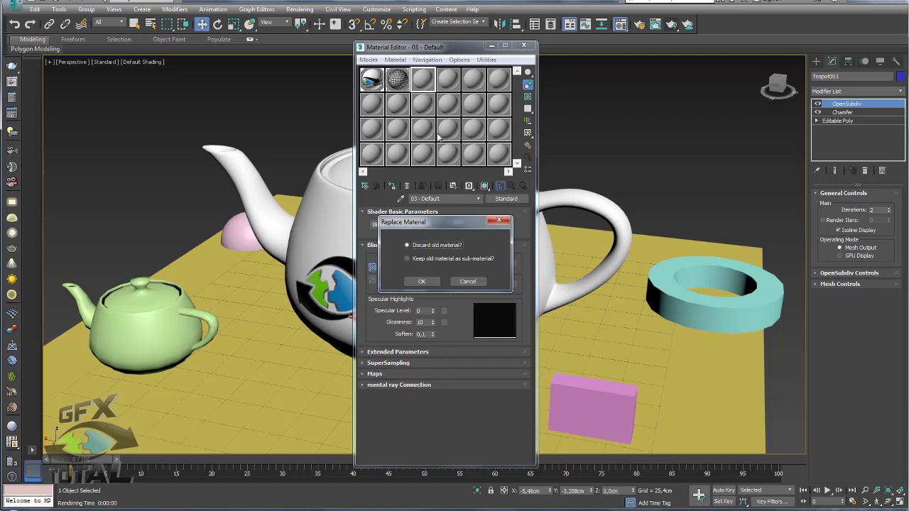
click(424, 282)
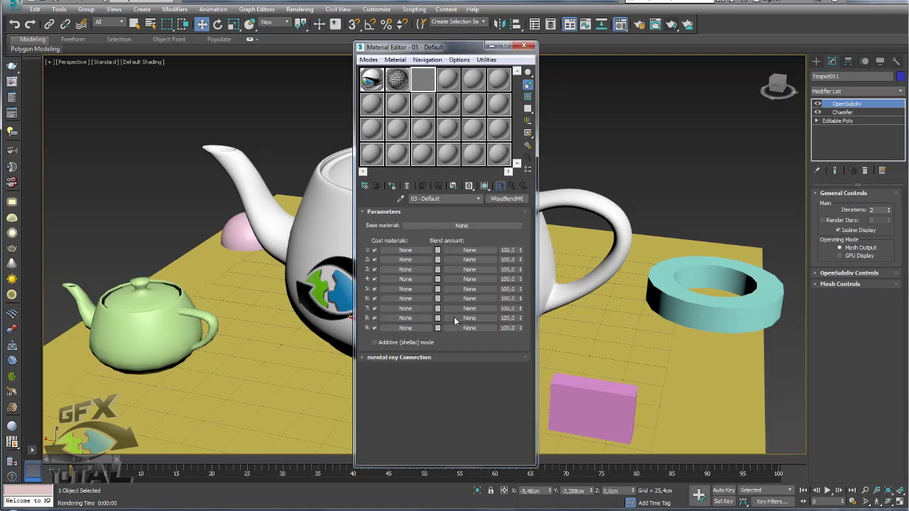
click(459, 225)
Make the blend's base a VRayMtl with a yellow diffuse colour.
scroll(324, 232, down, 2)
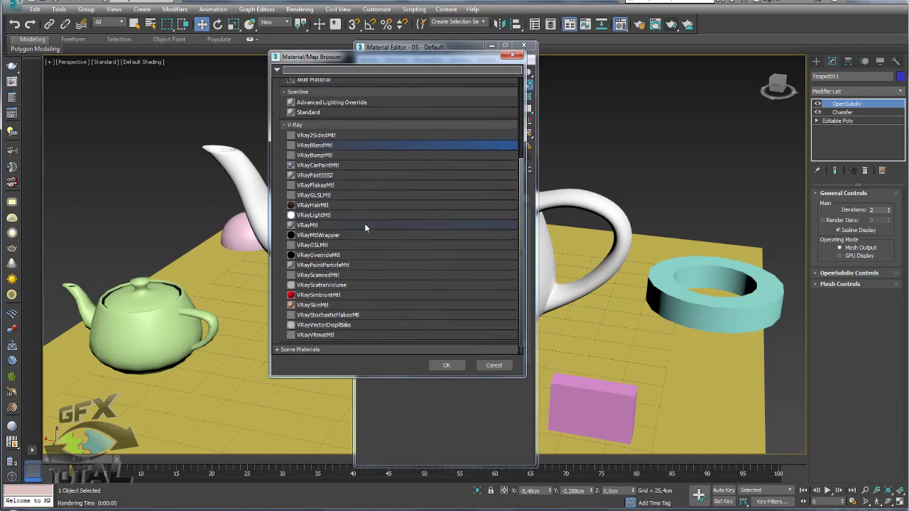
double_click(321, 225)
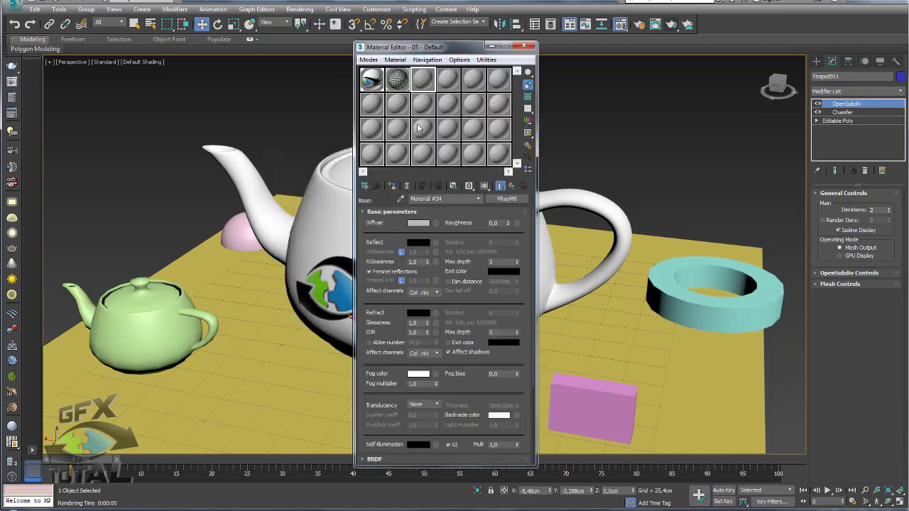
click(413, 224)
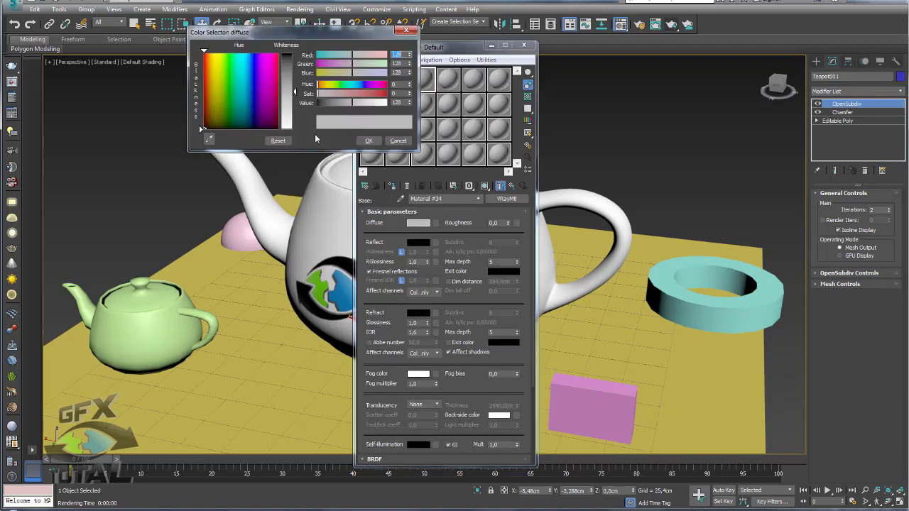
drag(227, 89, 215, 52)
drag(341, 93, 376, 97)
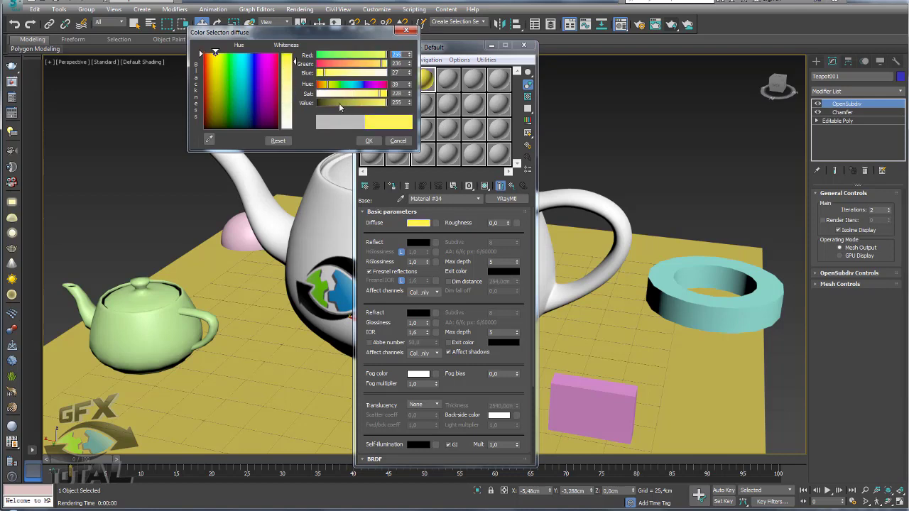
click(369, 141)
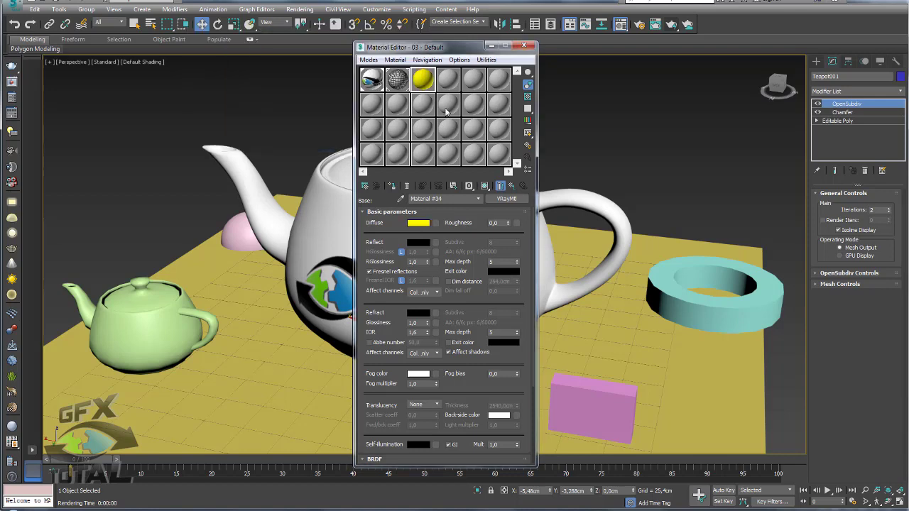
double_click(422, 82)
drag(235, 45, 163, 46)
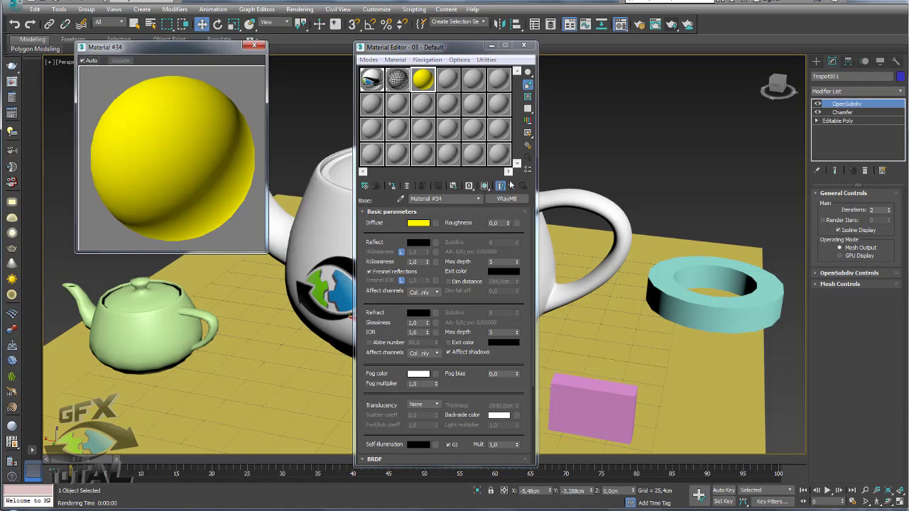
click(513, 187)
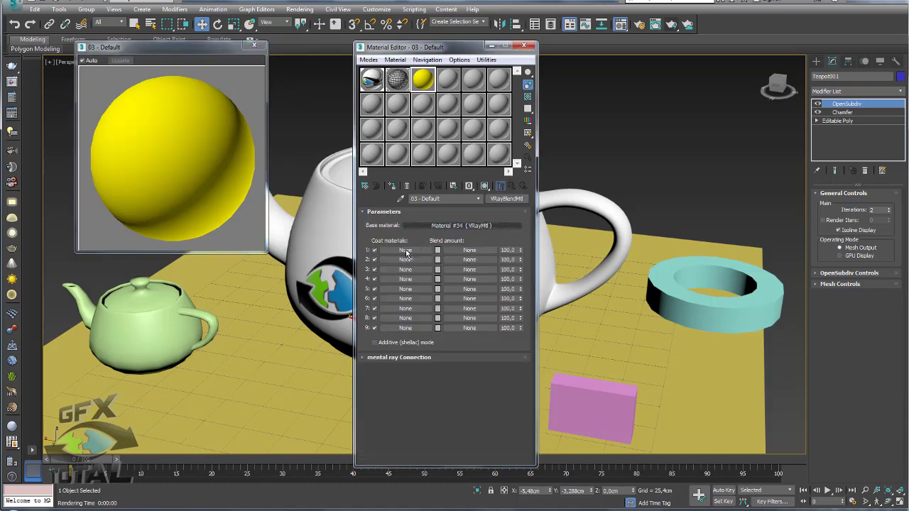
Copy the base material into Coat material 1 and change its diffuse to blue.
drag(462, 225, 406, 253)
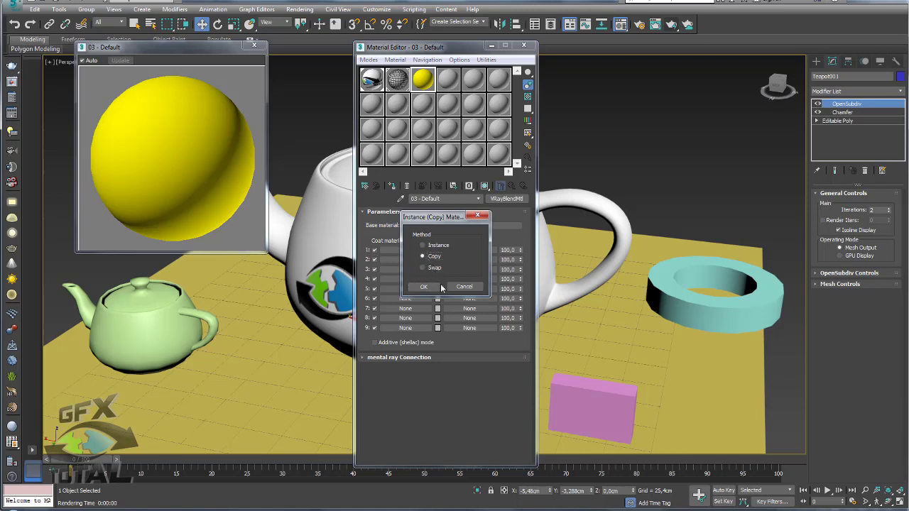
click(424, 287)
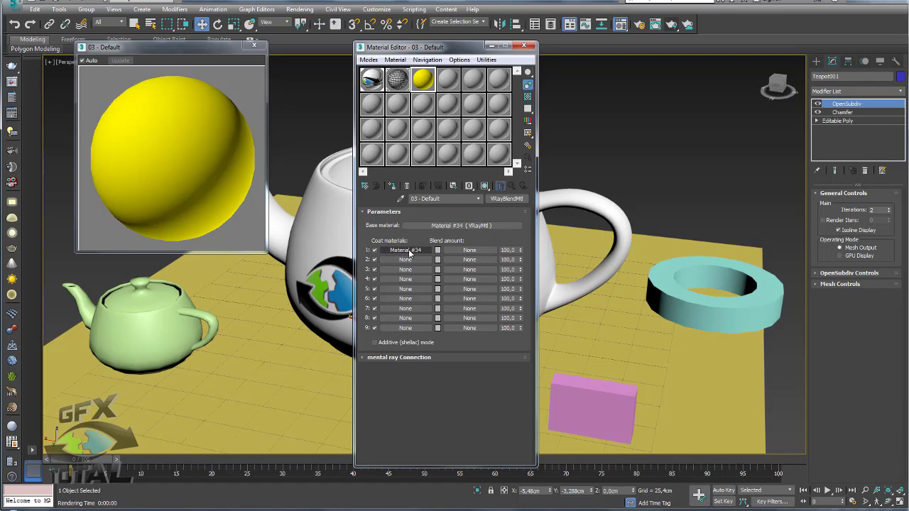
click(406, 250)
click(425, 226)
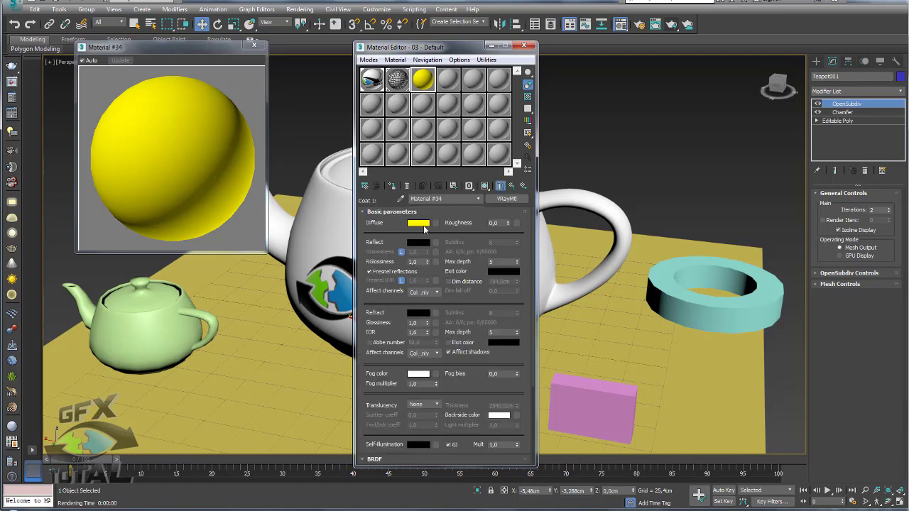
drag(352, 83, 361, 84)
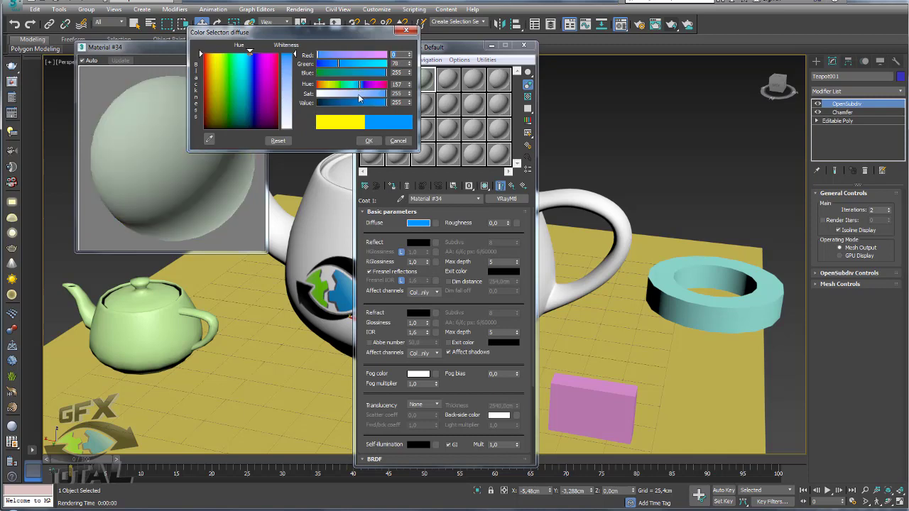
click(368, 141)
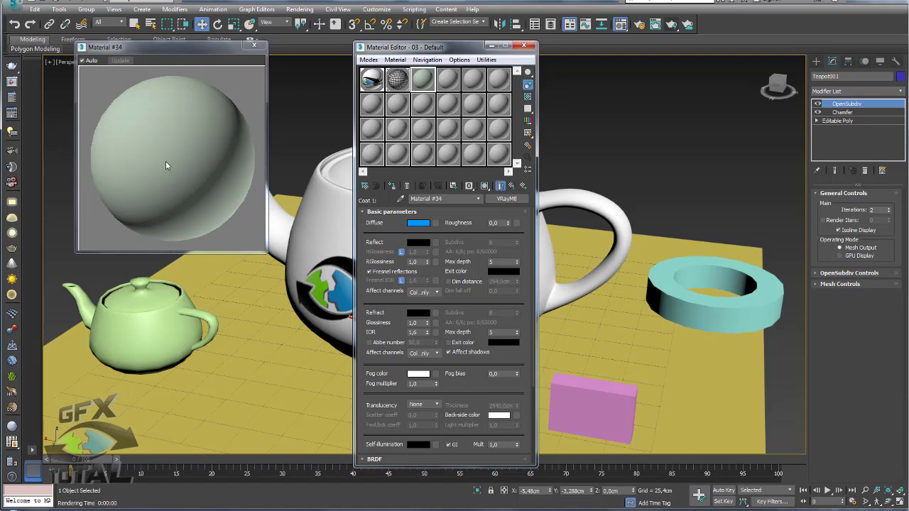
click(511, 186)
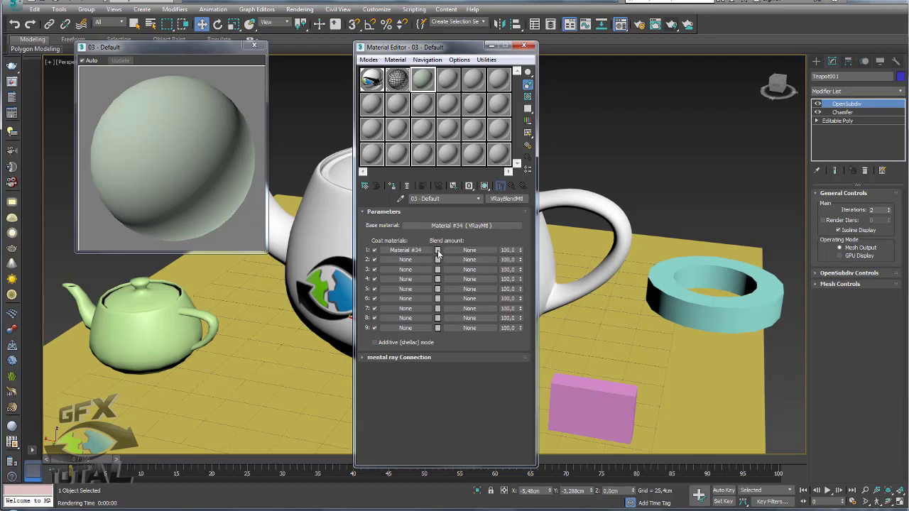
Set coat 1's Blend amount colour to mid grey, value 135.
click(438, 253)
drag(351, 102, 387, 102)
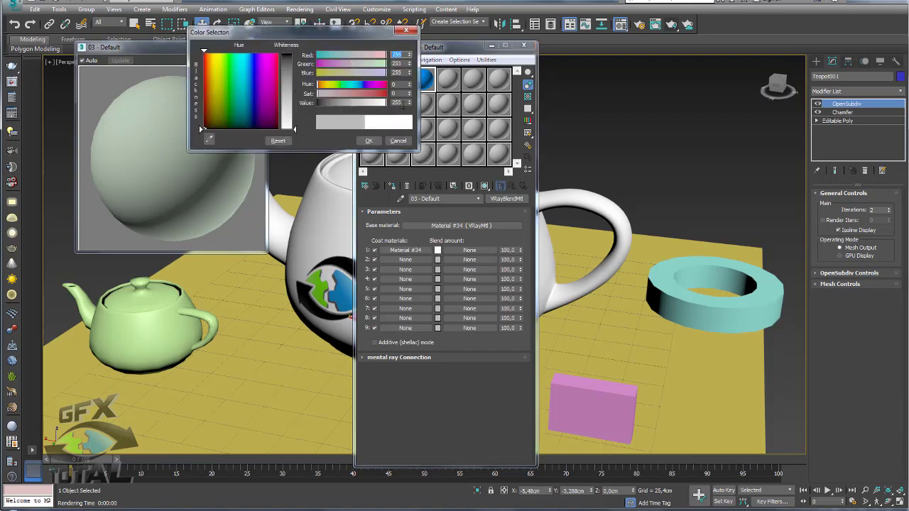
click(83, 110)
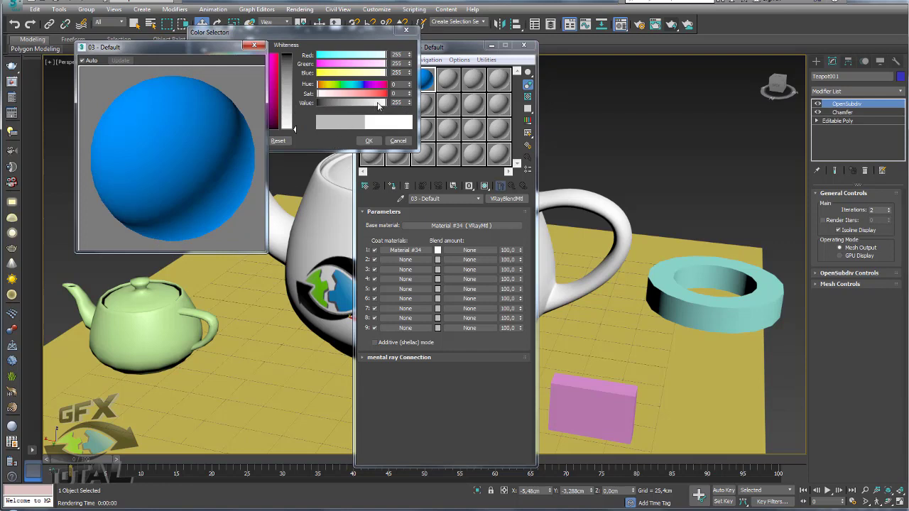
drag(384, 102, 317, 103)
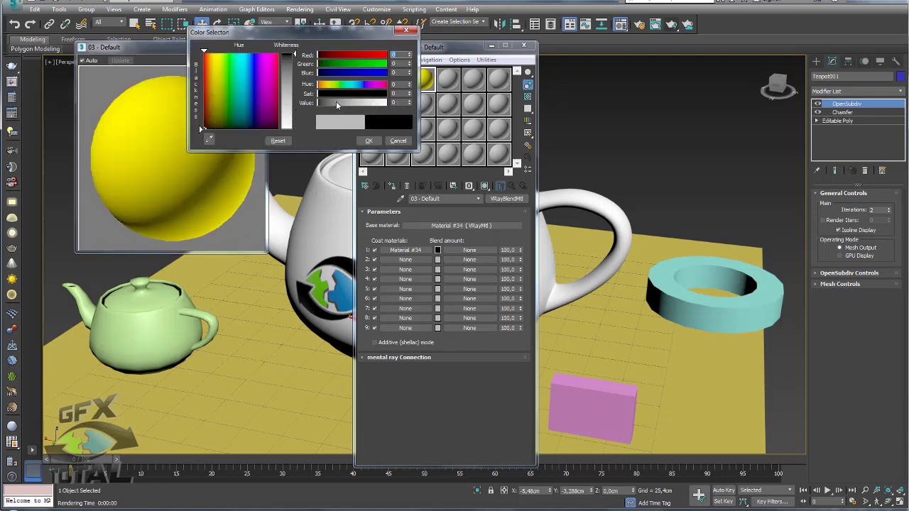
drag(337, 105, 354, 102)
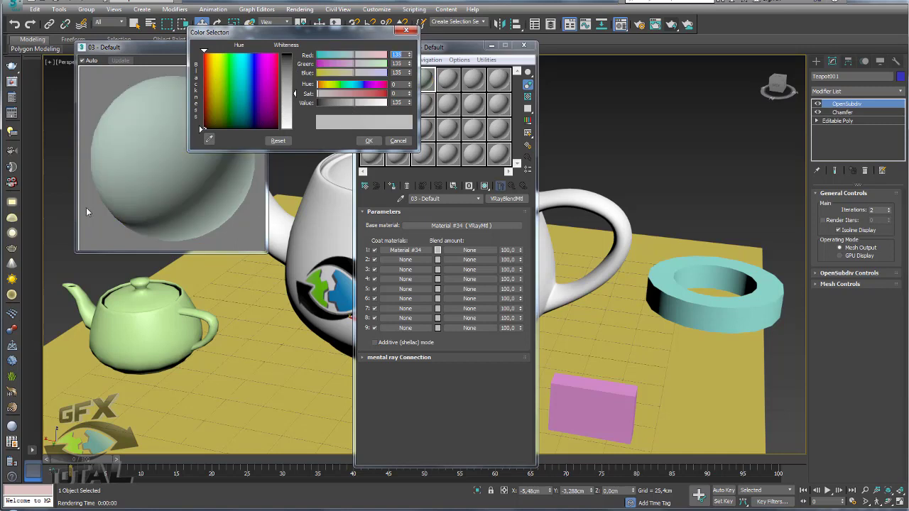
click(370, 140)
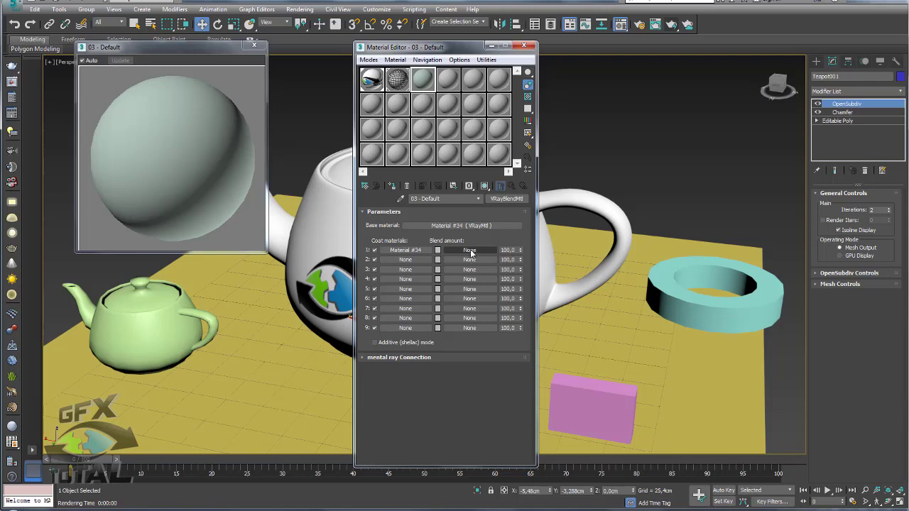
Load a Gradient Ramp into coat 1's blend amount and make its middle flag black.
click(471, 251)
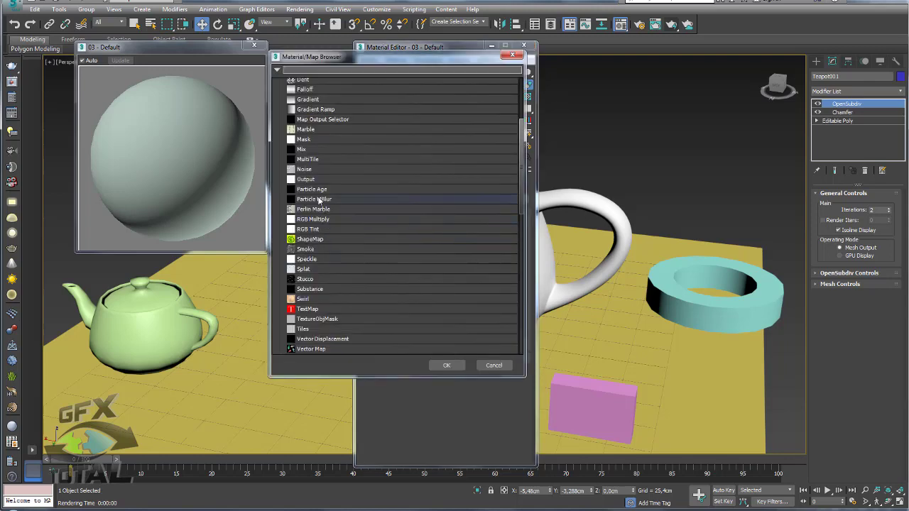
scroll(319, 201, up, 3)
scroll(317, 177, up, 2)
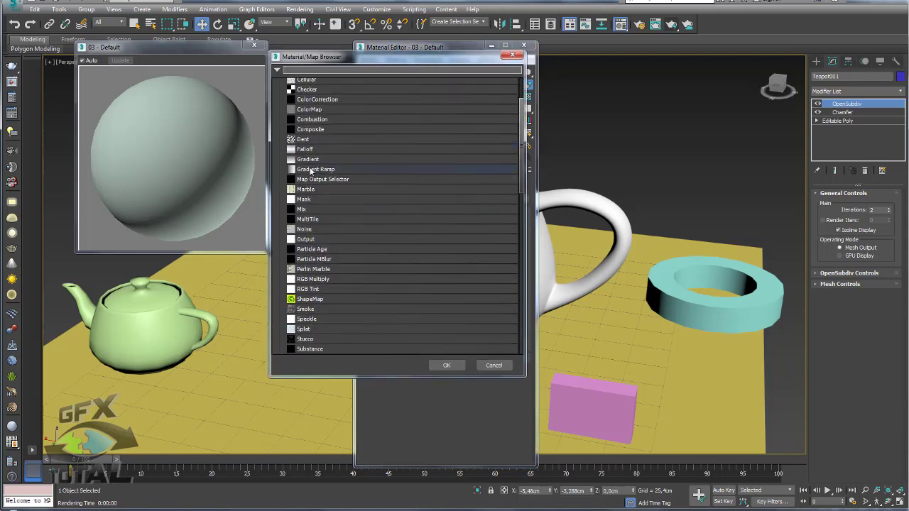
double_click(311, 170)
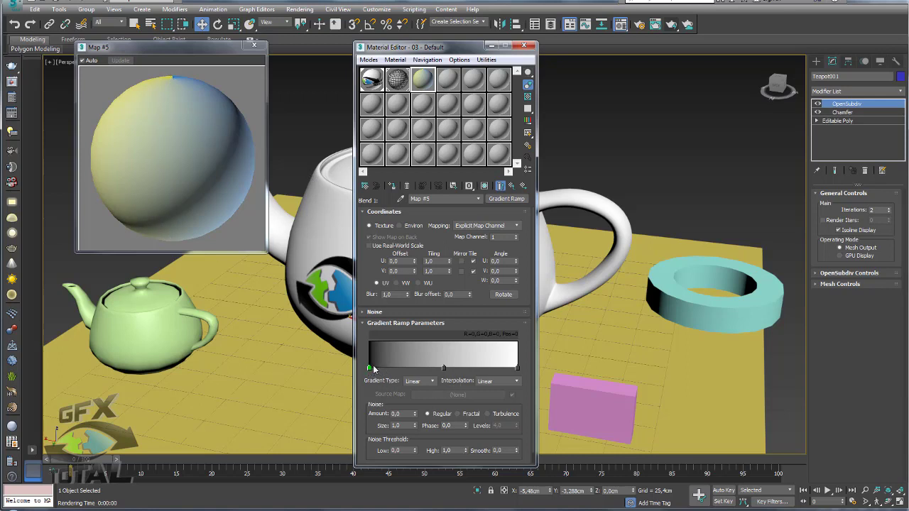
drag(374, 368, 438, 368)
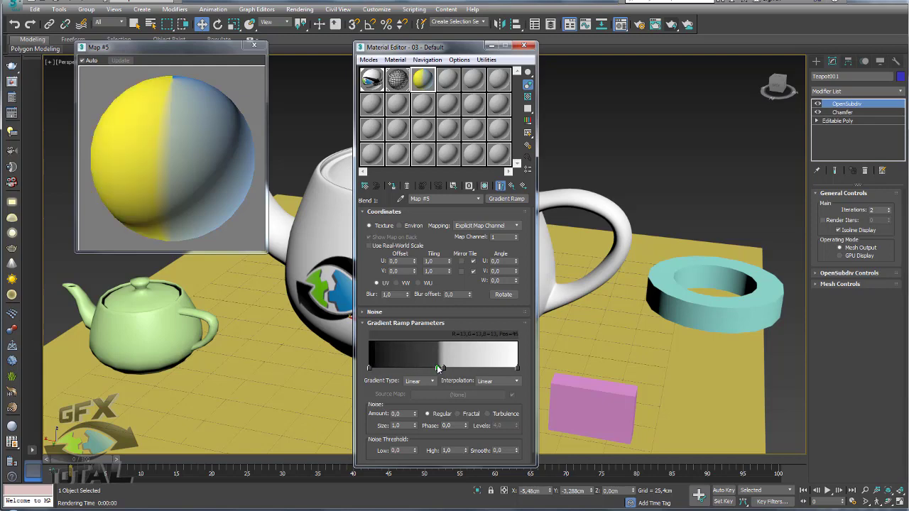
double_click(438, 368)
drag(321, 103, 312, 107)
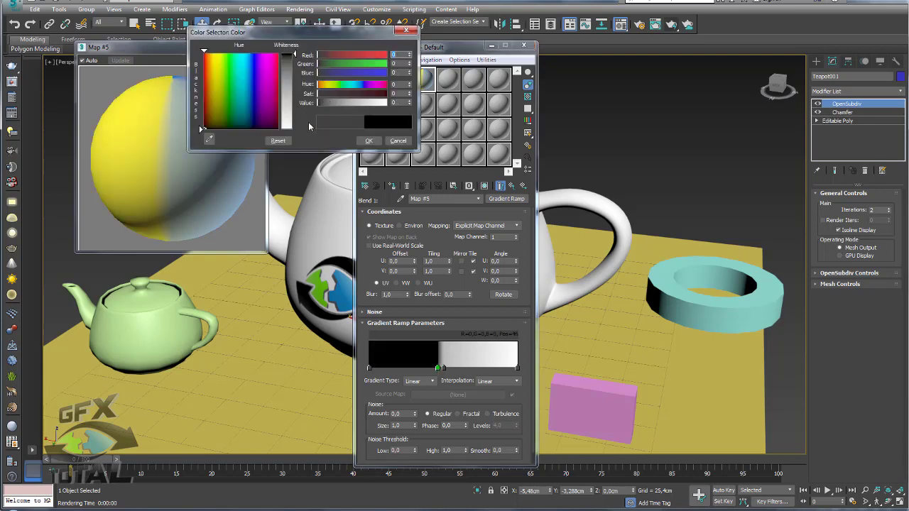
click(370, 141)
Make the neighbouring flag white and centre the hard black/white split around 49–50.
drag(439, 368, 442, 368)
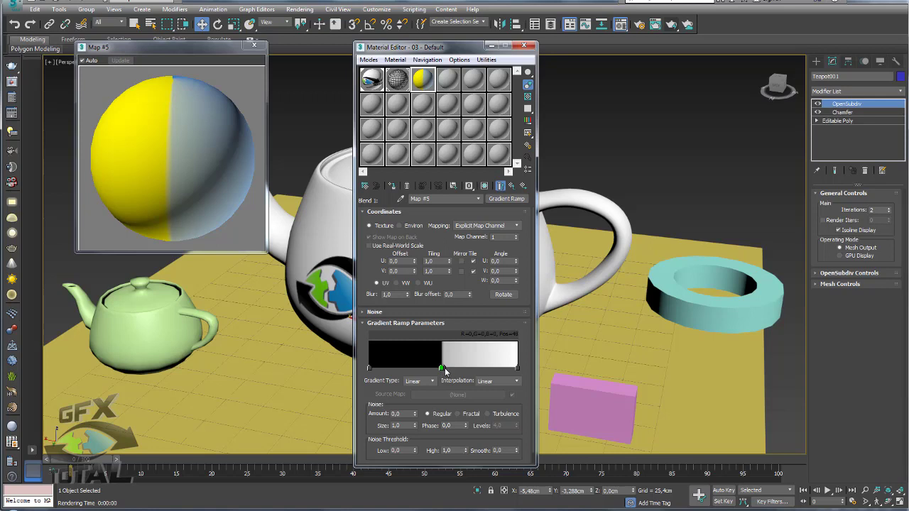
double_click(442, 368)
drag(321, 102, 388, 103)
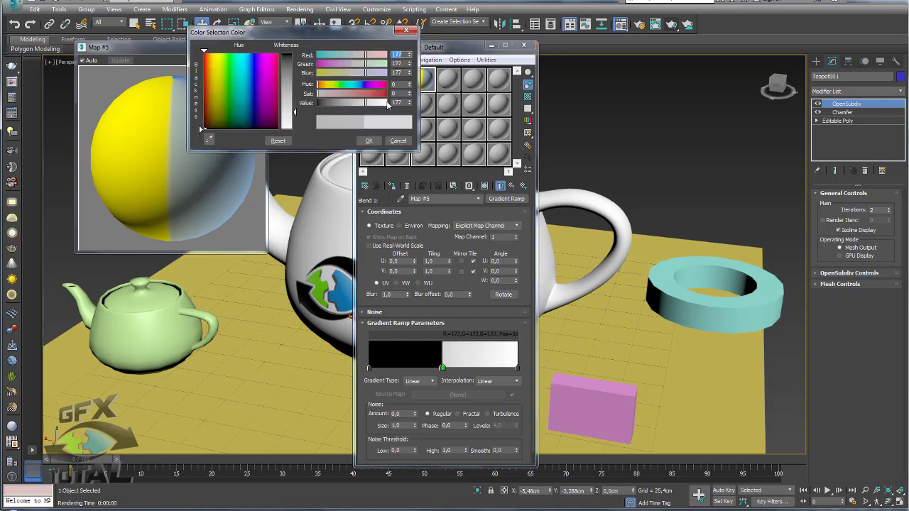
click(370, 142)
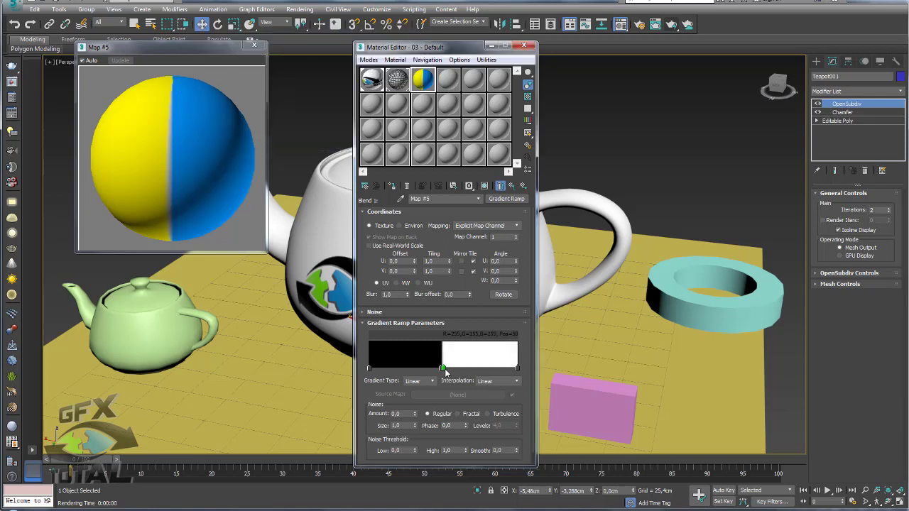
drag(442, 368, 441, 368)
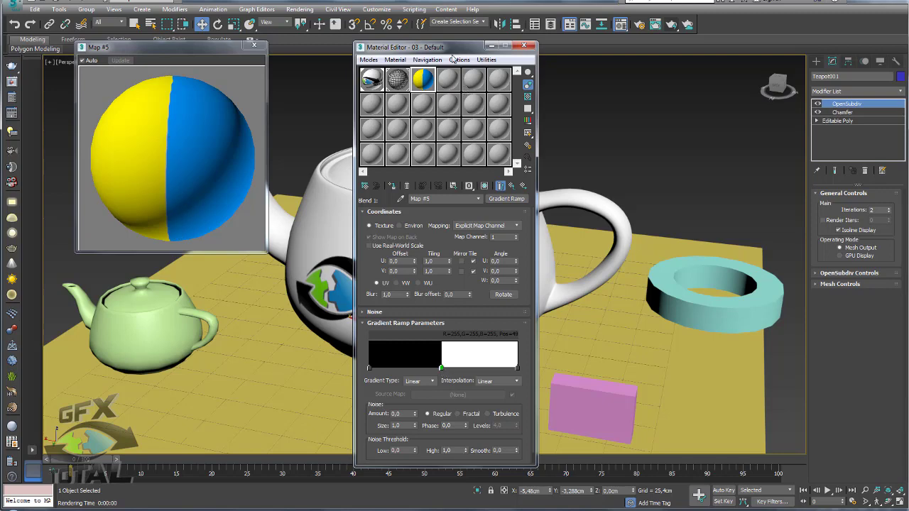
drag(446, 48, 633, 54)
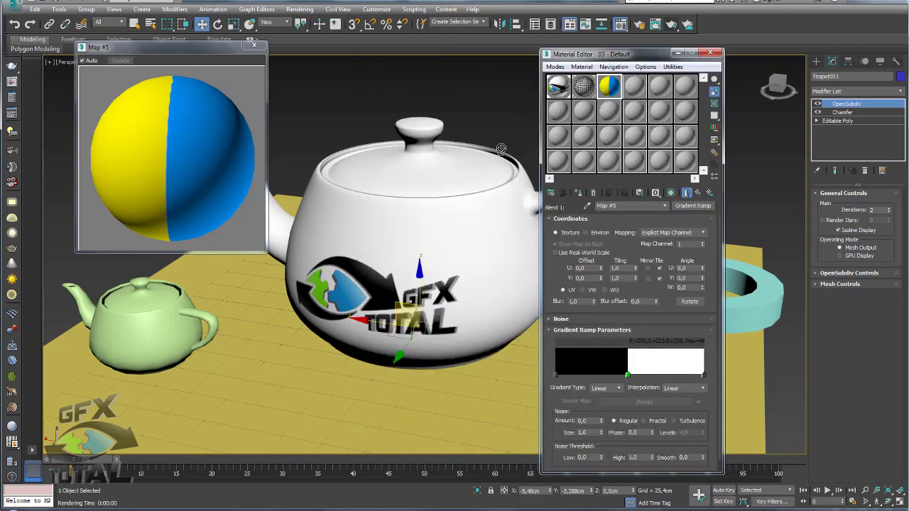
Apply the blend material to the big teapot and render it with Override mtl turned off.
drag(613, 86, 439, 191)
key(shift+q)
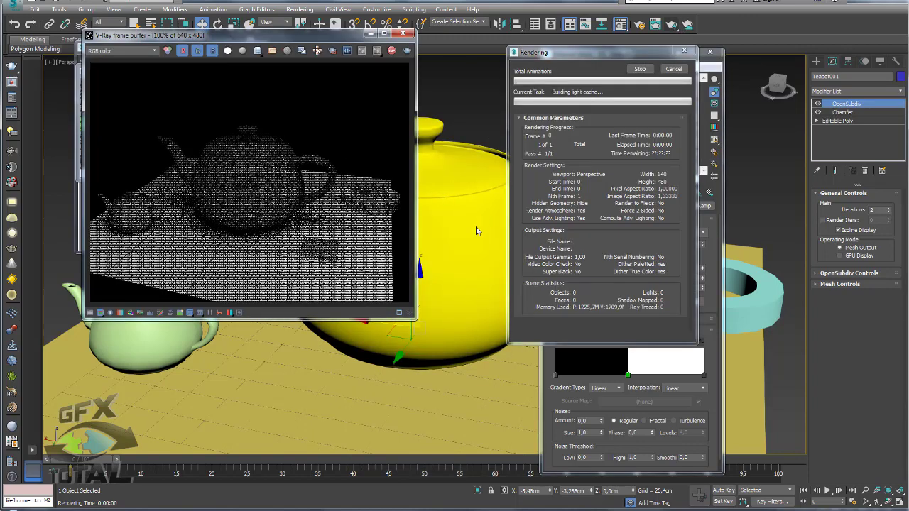
click(639, 26)
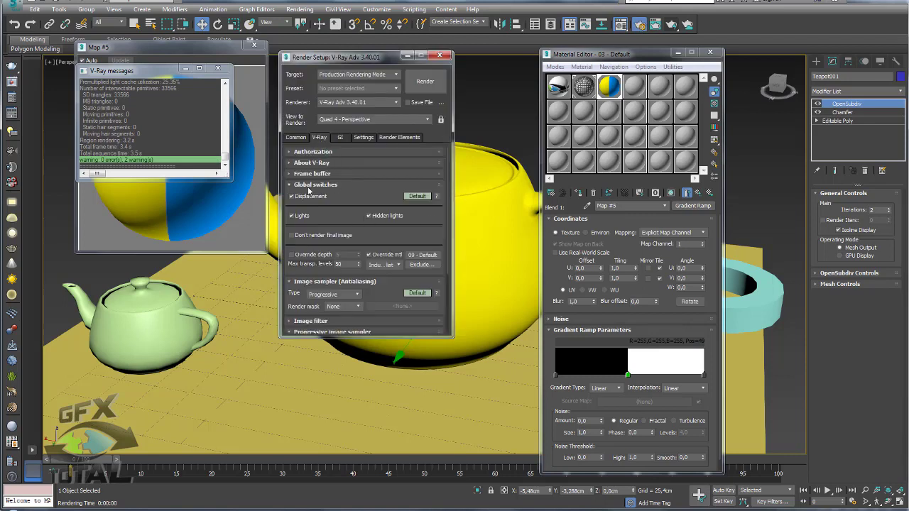
click(375, 256)
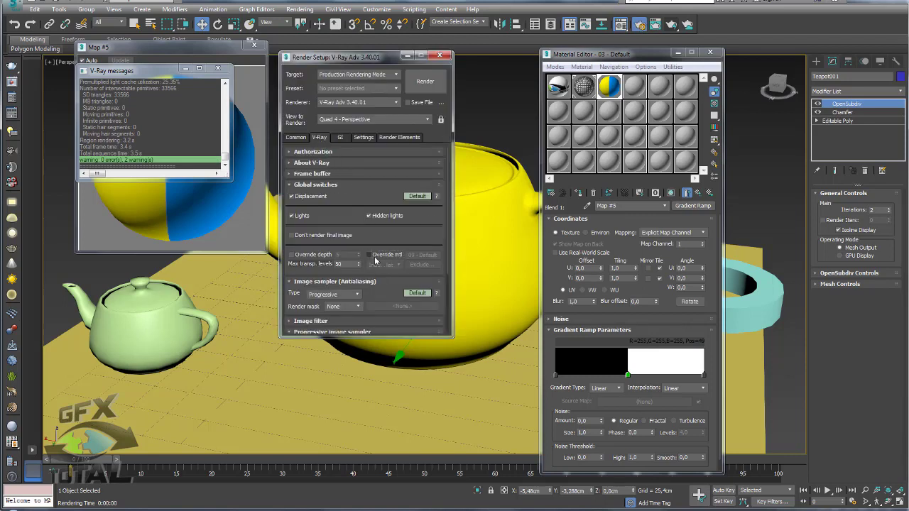
click(441, 57)
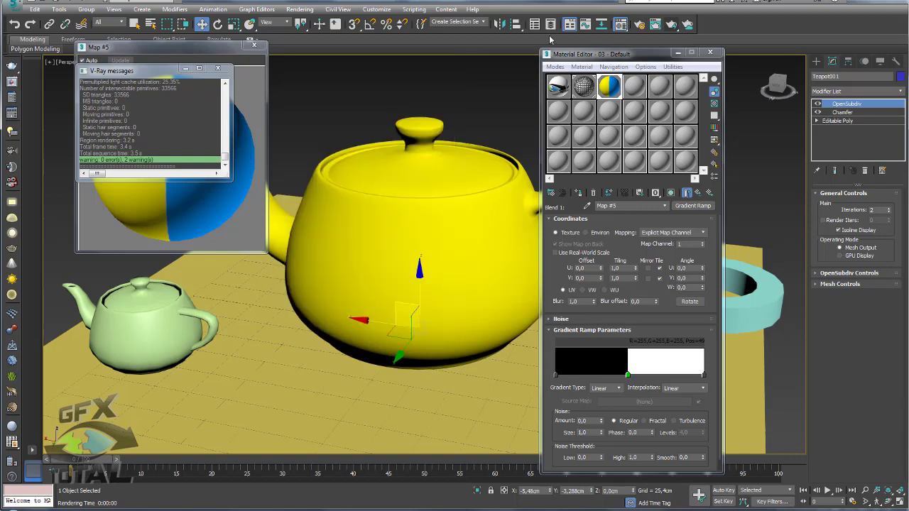
click(675, 24)
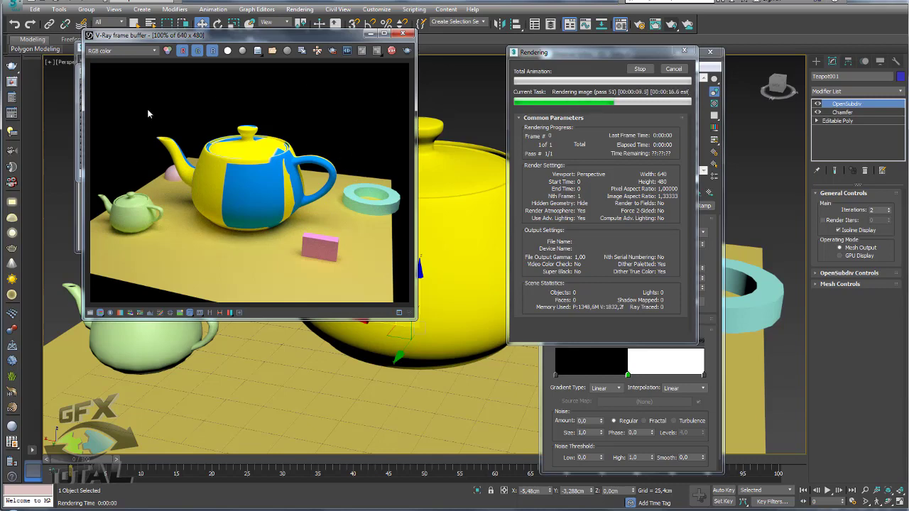
click(671, 71)
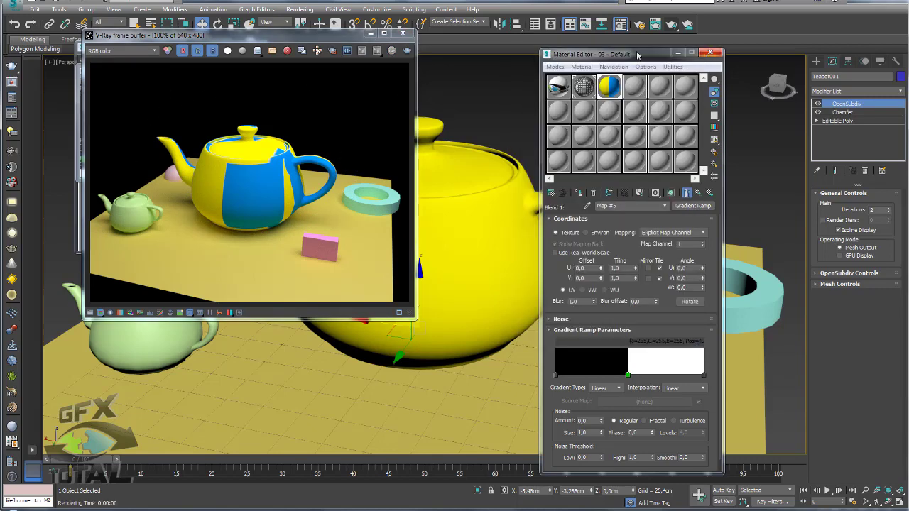
click(710, 52)
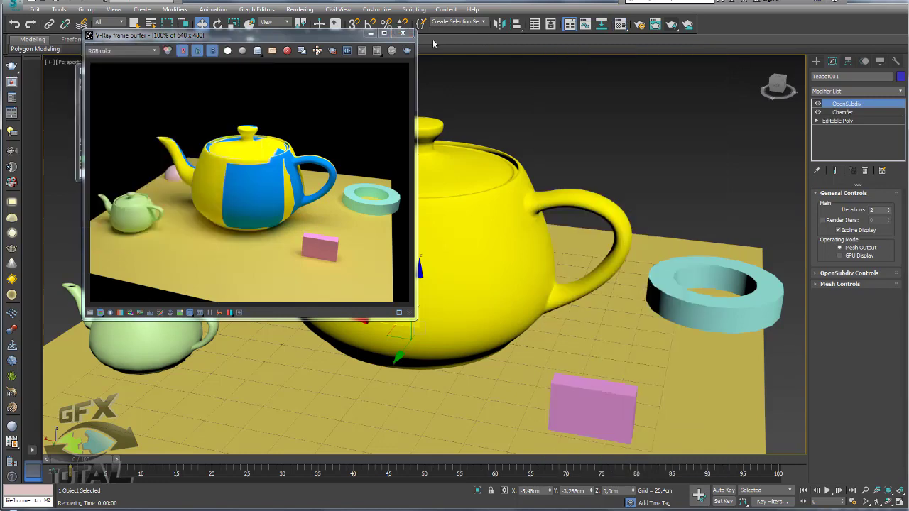
drag(289, 36, 221, 30)
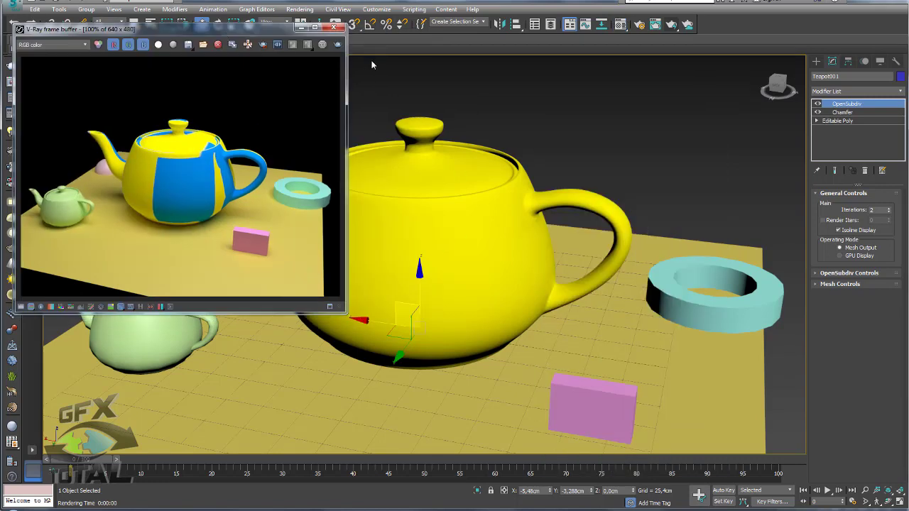
Hide the OpenSubdiv and Chamfer modifiers and add a UVW Map above Editable Poly.
click(818, 103)
click(817, 112)
click(842, 121)
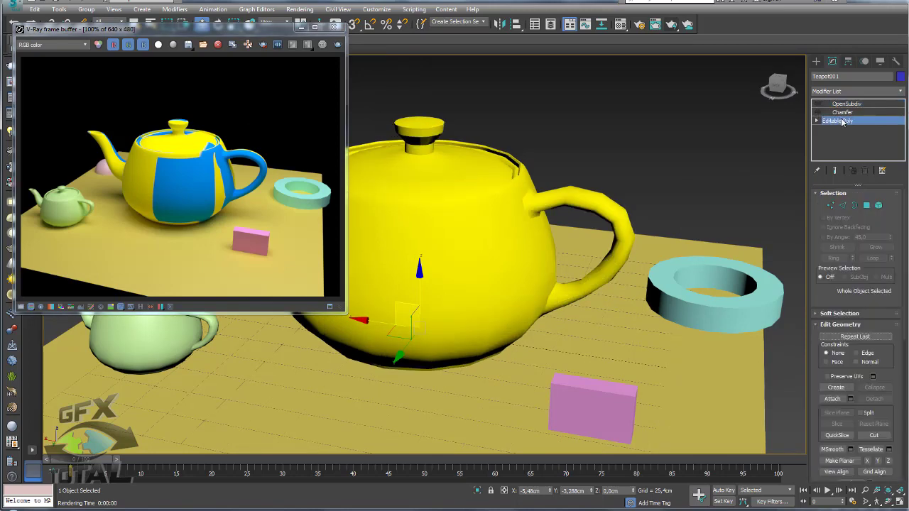
click(900, 91)
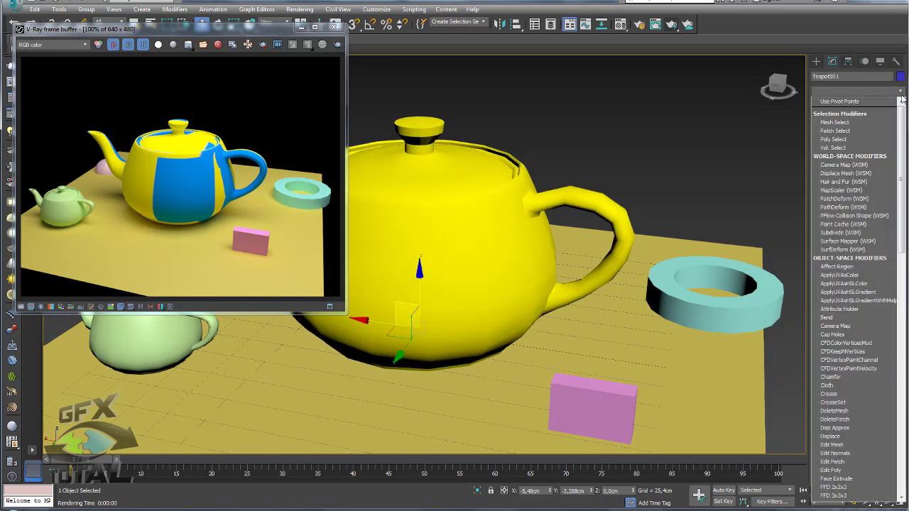
drag(902, 117, 903, 383)
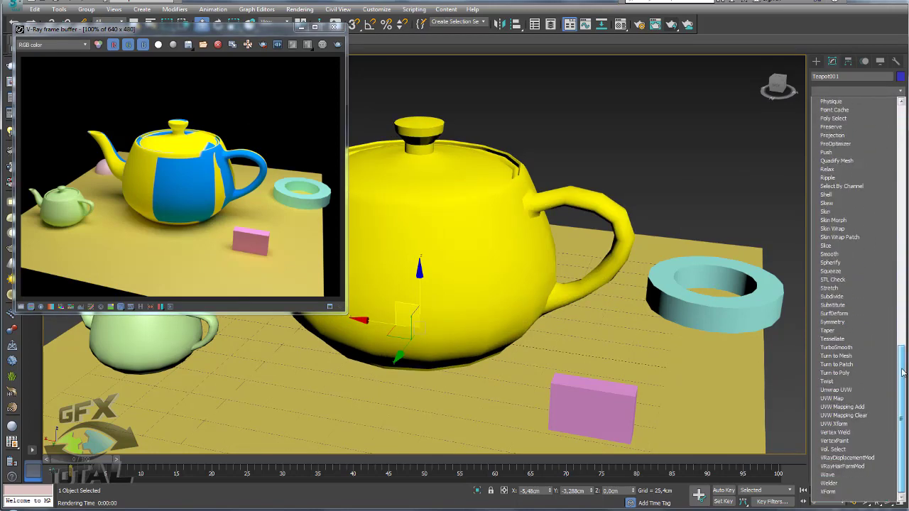
click(835, 398)
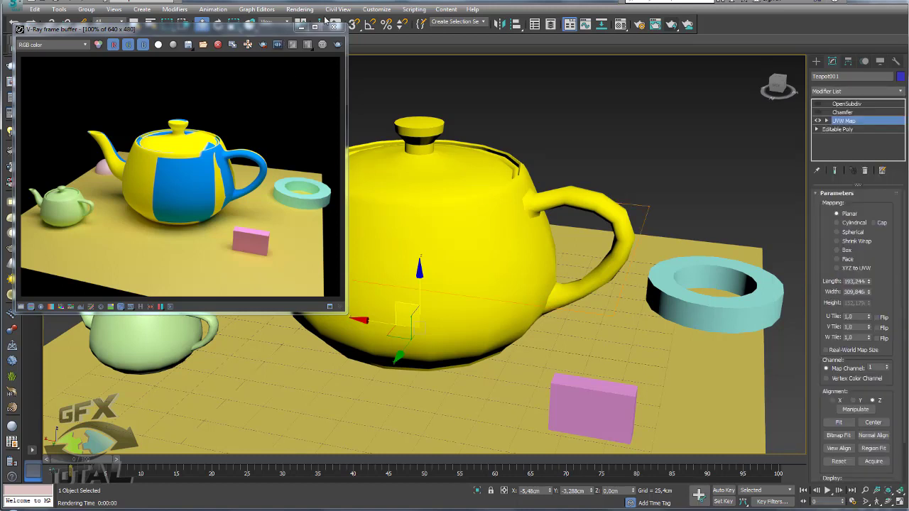
Close the previous render preview and re-render the teapot to check the mapping.
click(335, 26)
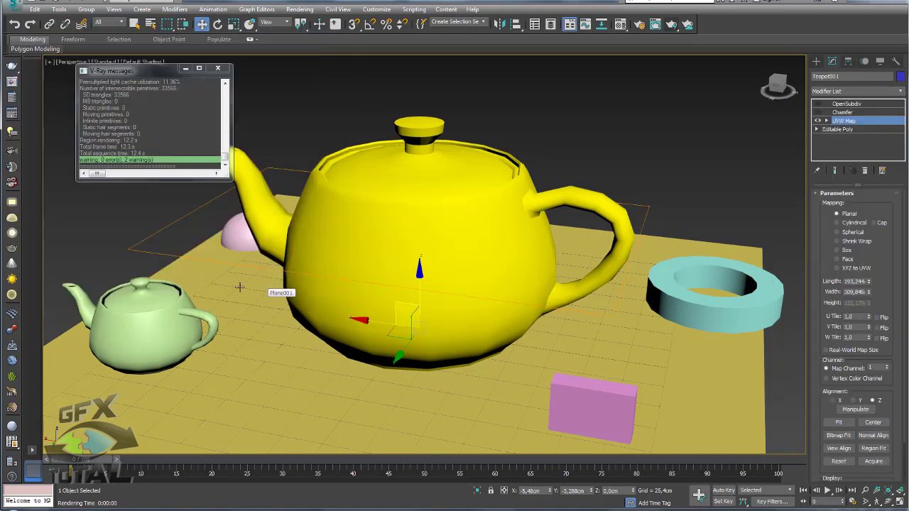
mouse_move(130, 249)
mouse_down()
mouse_move(290, 169)
mouse_move(537, 187)
mouse_move(657, 210)
mouse_move(590, 325)
mouse_move(409, 287)
mouse_move(332, 293)
mouse_up()
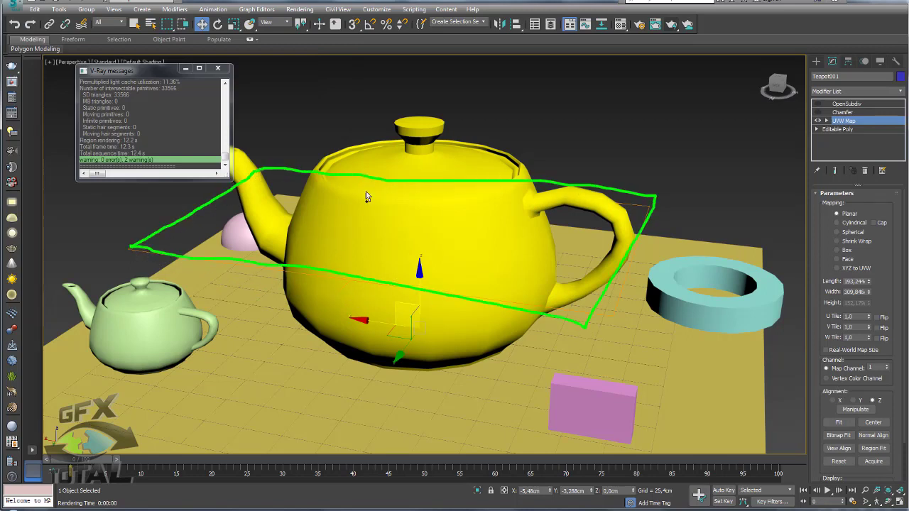
key(Escape)
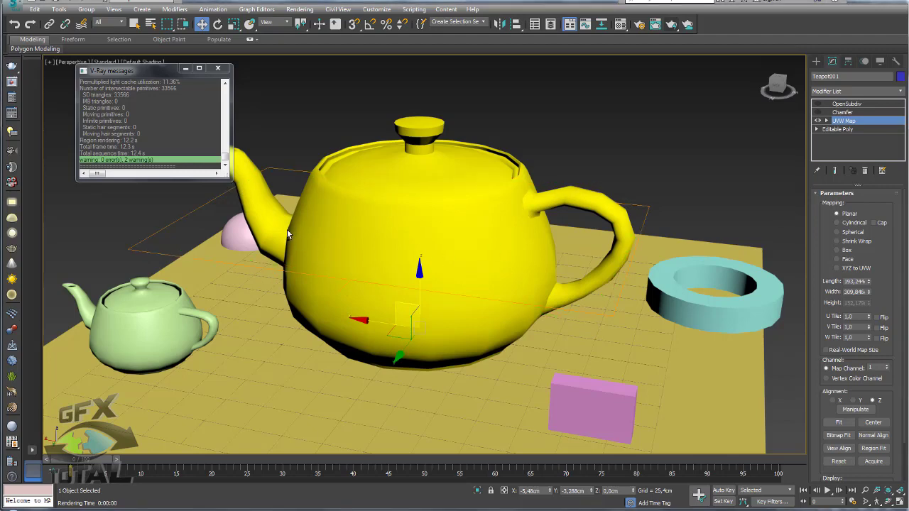
mouse_move(287, 229)
mouse_down()
mouse_move(541, 262)
mouse_move(561, 255)
mouse_up()
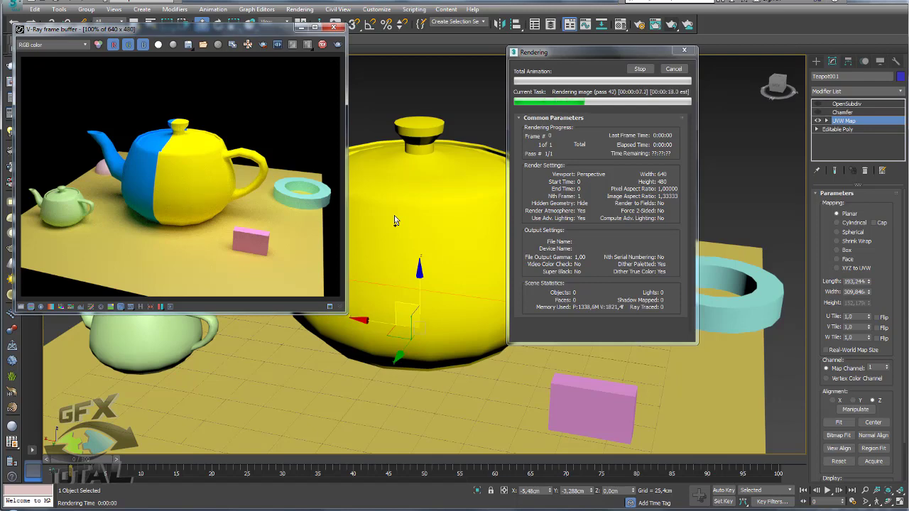
Stop the render, drag the blend material onto the big teapot, and test-render it.
click(674, 69)
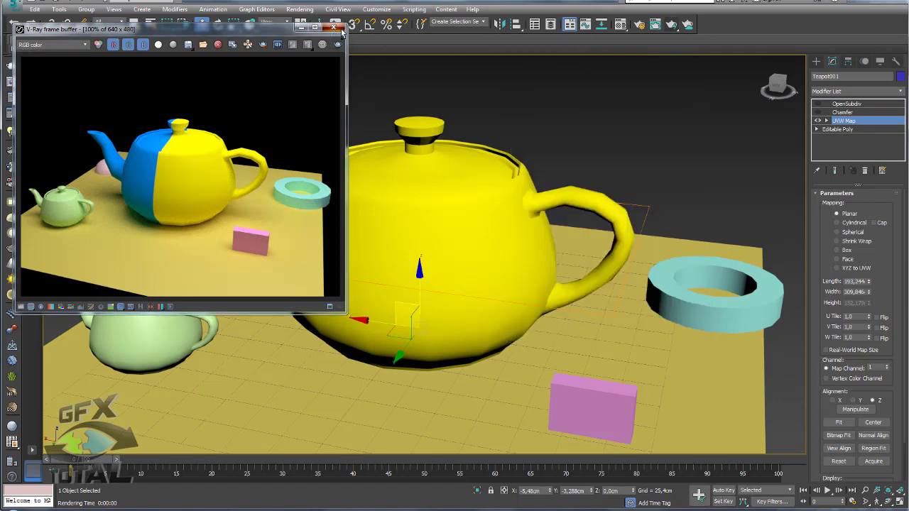
click(339, 28)
click(620, 24)
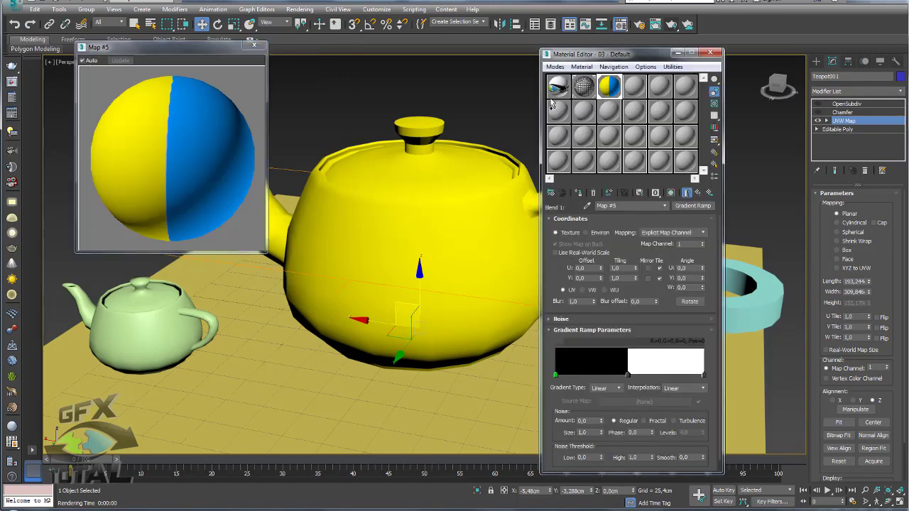
drag(553, 104, 441, 191)
click(671, 25)
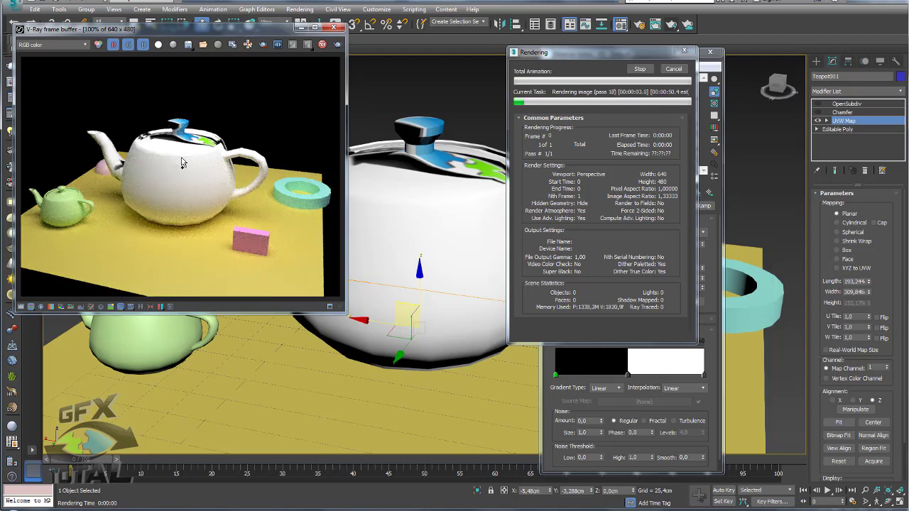
Close the render, Material Editor and V-Ray messages windows.
click(674, 69)
click(334, 27)
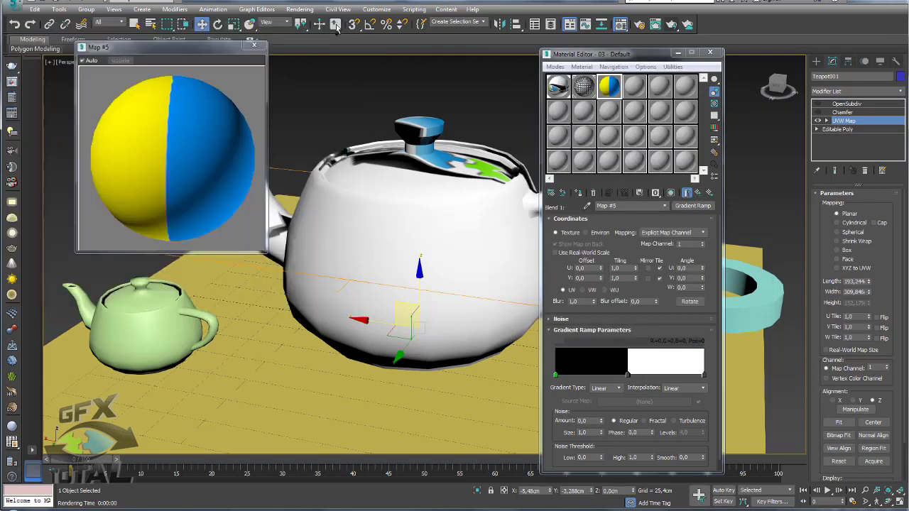
click(710, 52)
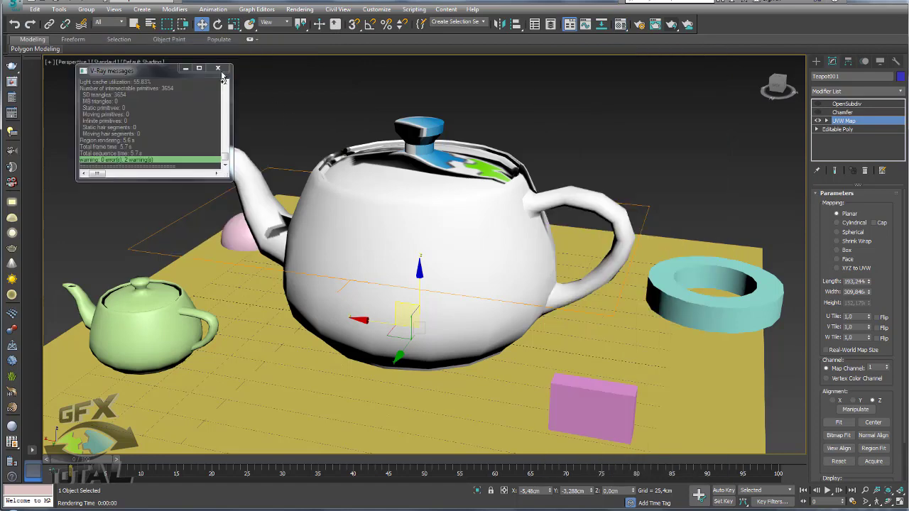
click(218, 68)
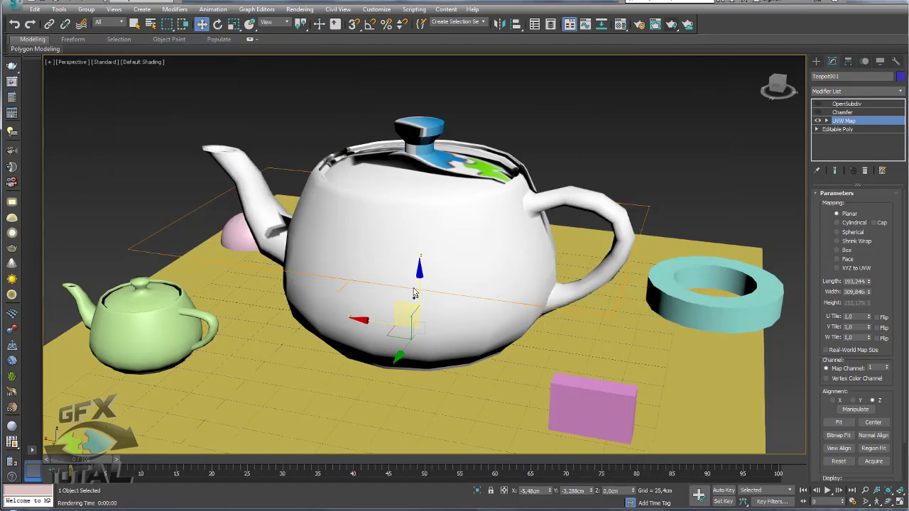
scroll(896, 302, down, 2)
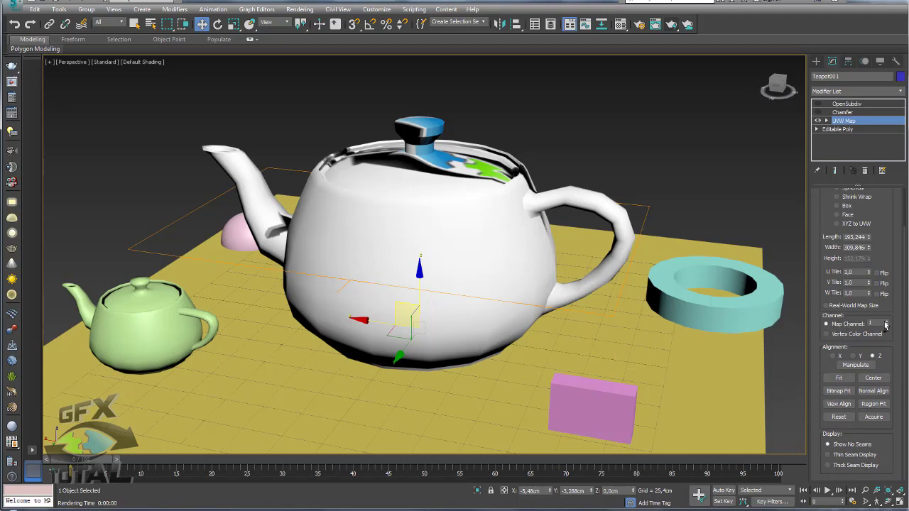
Set the UVW Map and the Gradient Ramp mask to map channel 2, then reapply the material.
click(888, 322)
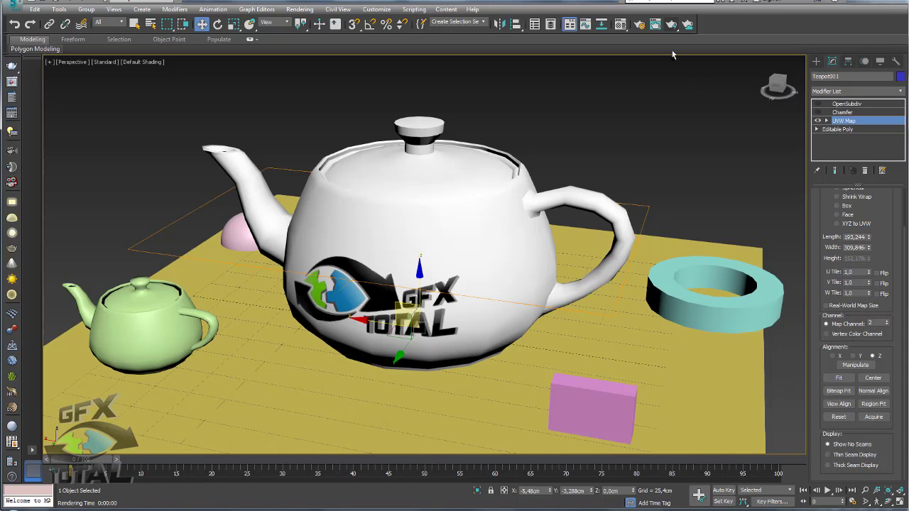
click(620, 24)
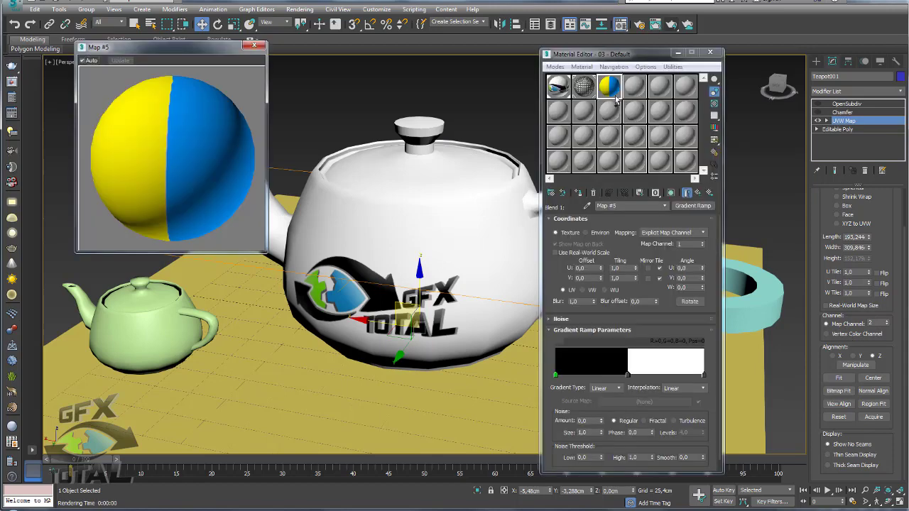
click(615, 98)
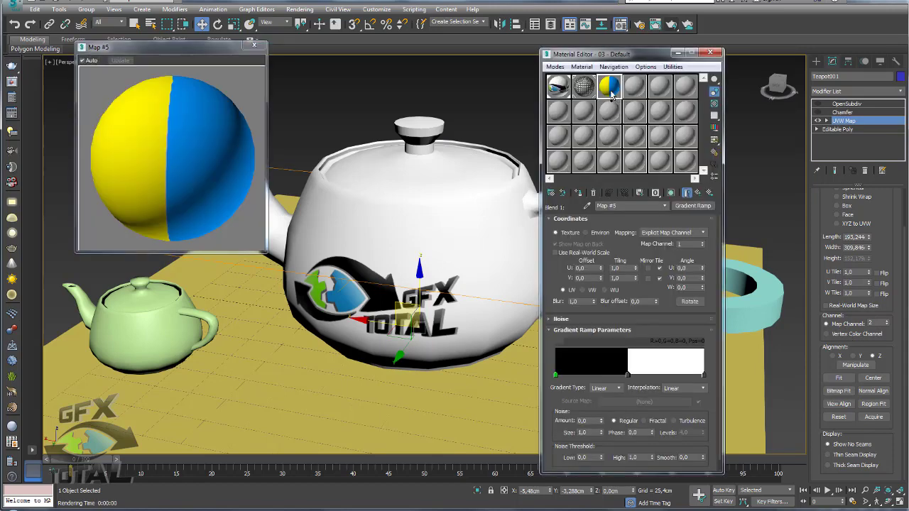
click(703, 242)
click(431, 202)
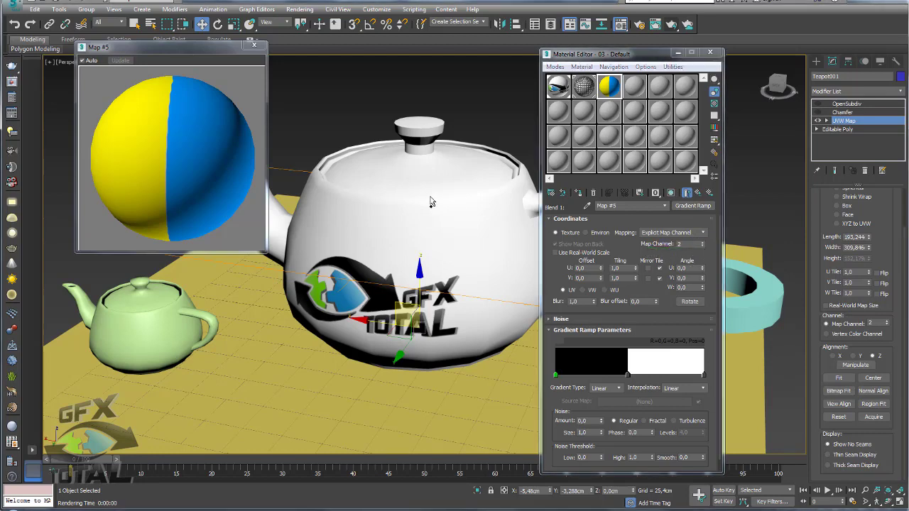
drag(606, 85, 460, 183)
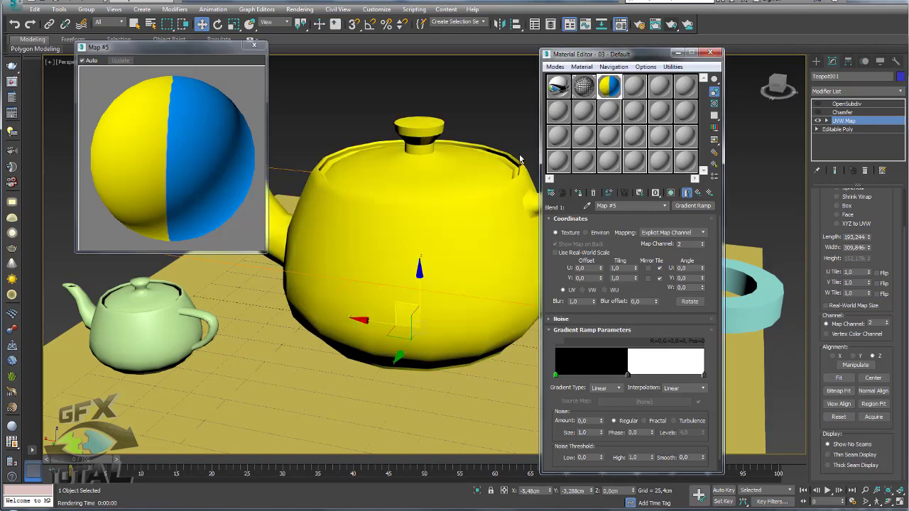
Cancel the test render, close its windows and the Map #5 preview, and return to the VRayBlendMtl.
click(670, 25)
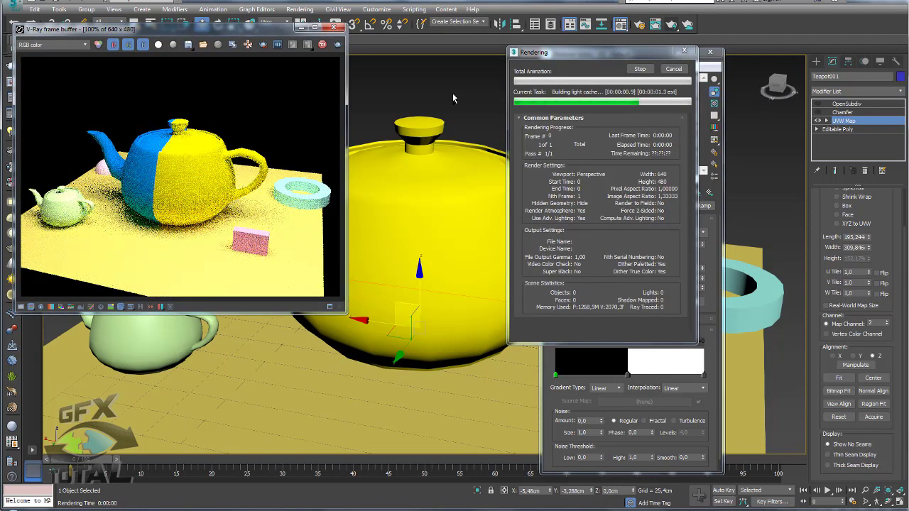
click(673, 71)
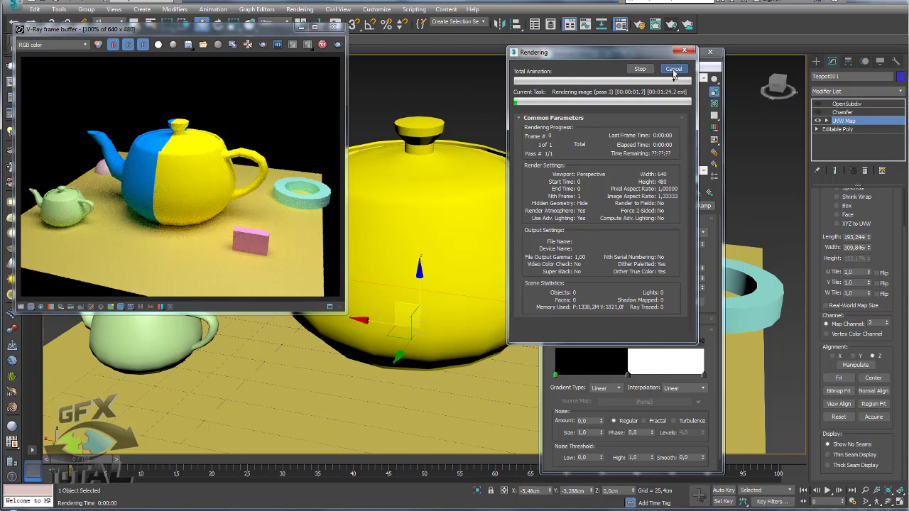
click(673, 71)
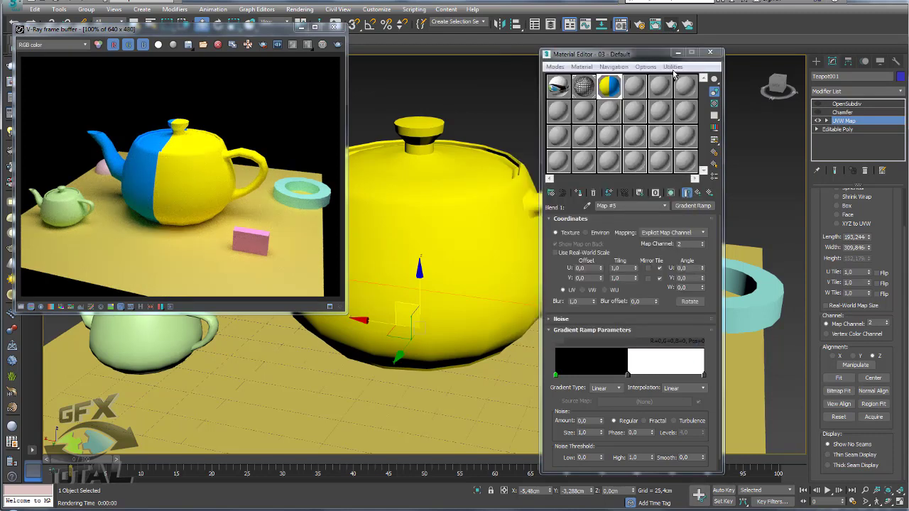
click(335, 27)
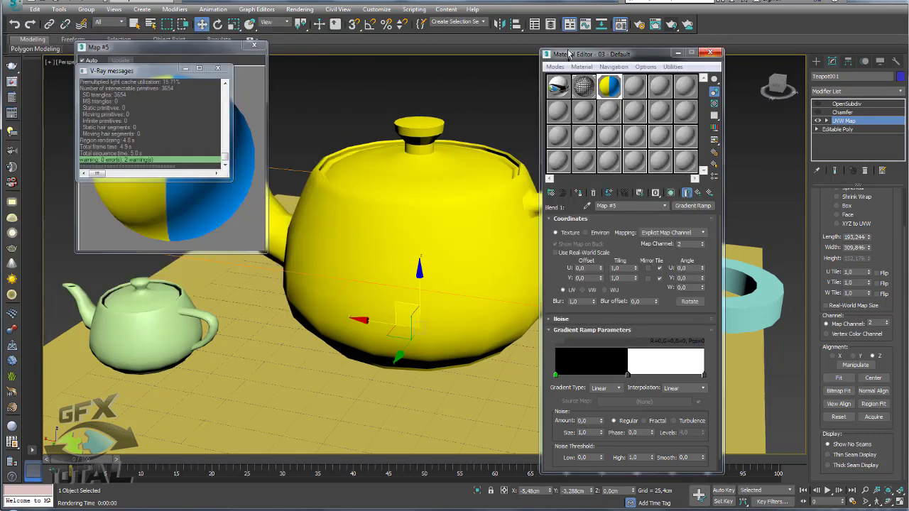
click(217, 67)
click(253, 45)
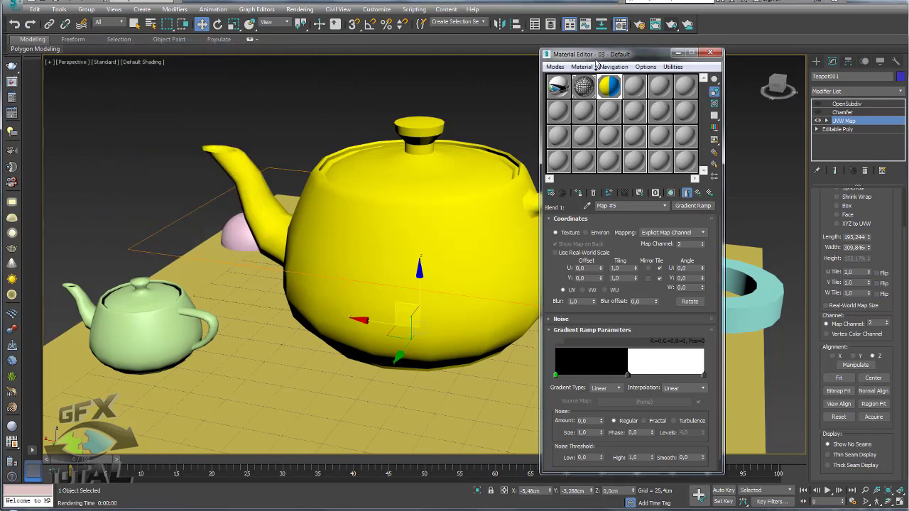
click(686, 193)
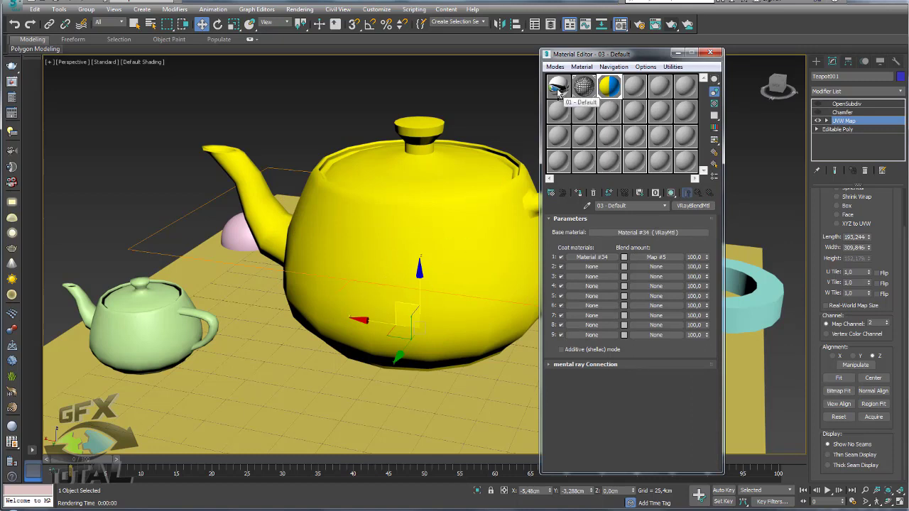
Copy the first material into the blend's base slot and preview the blend on a checker background.
drag(555, 92, 579, 85)
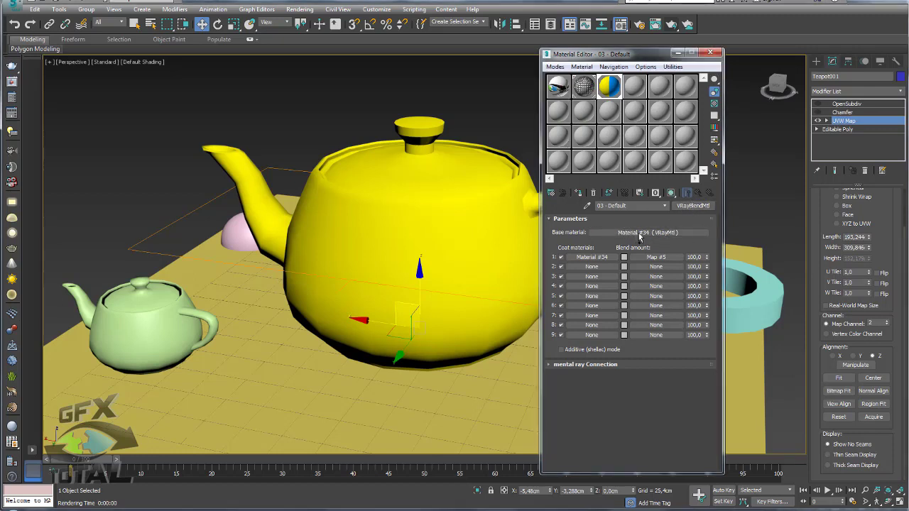
click(610, 292)
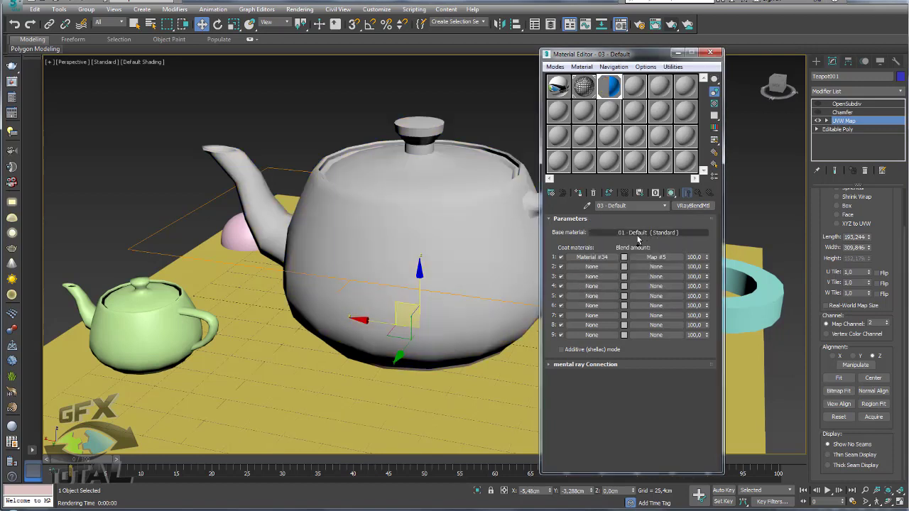
double_click(609, 86)
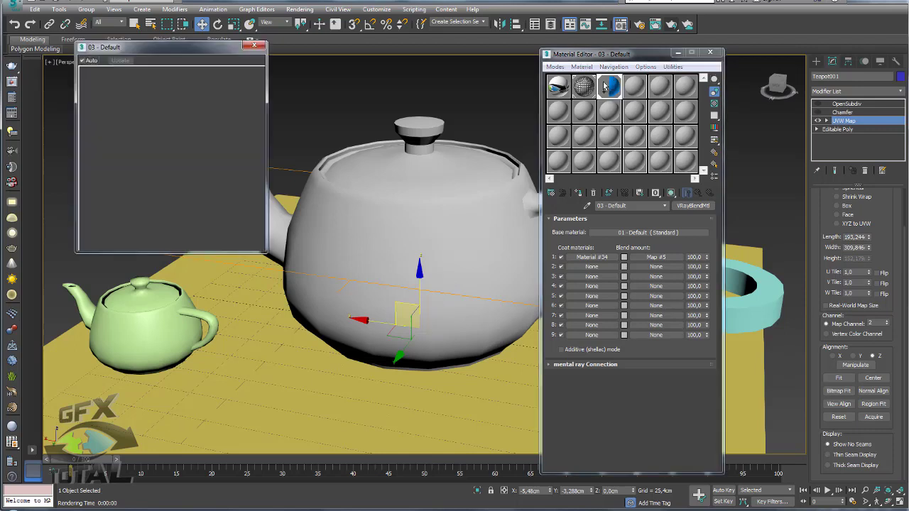
click(714, 103)
click(254, 45)
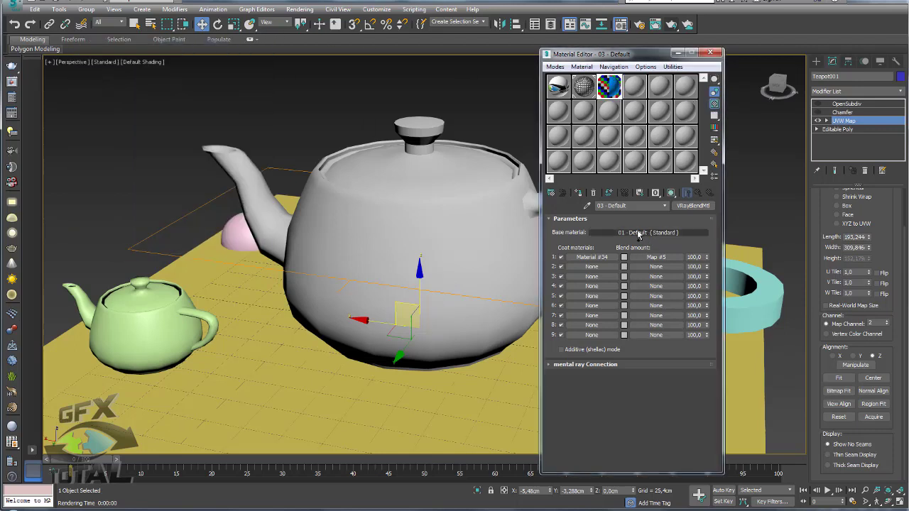
Copy the base material's diffuse map and convert the base into a VRayMtl.
click(637, 237)
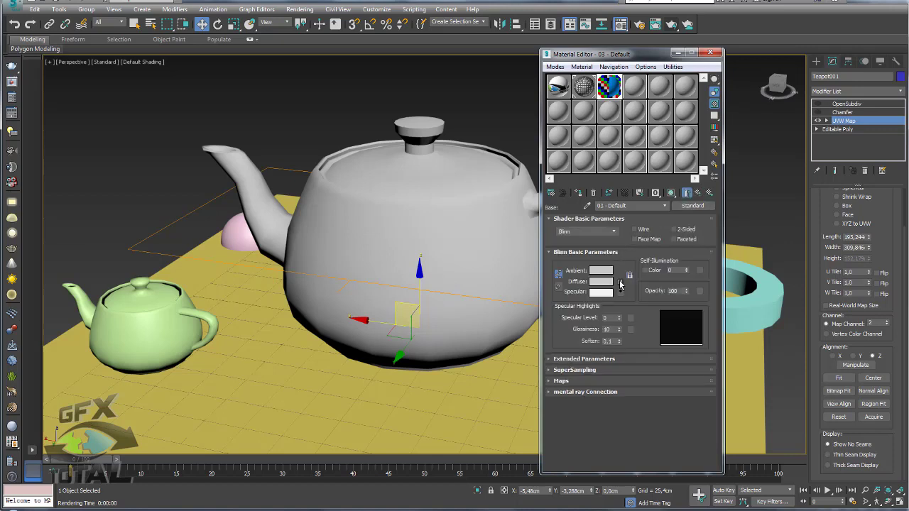
right_click(620, 284)
click(646, 299)
click(690, 205)
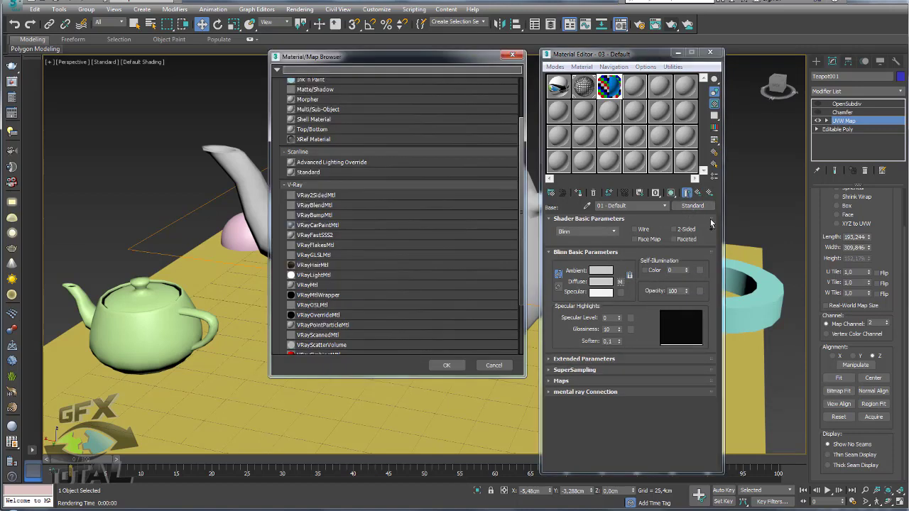
scroll(315, 237, down, 2)
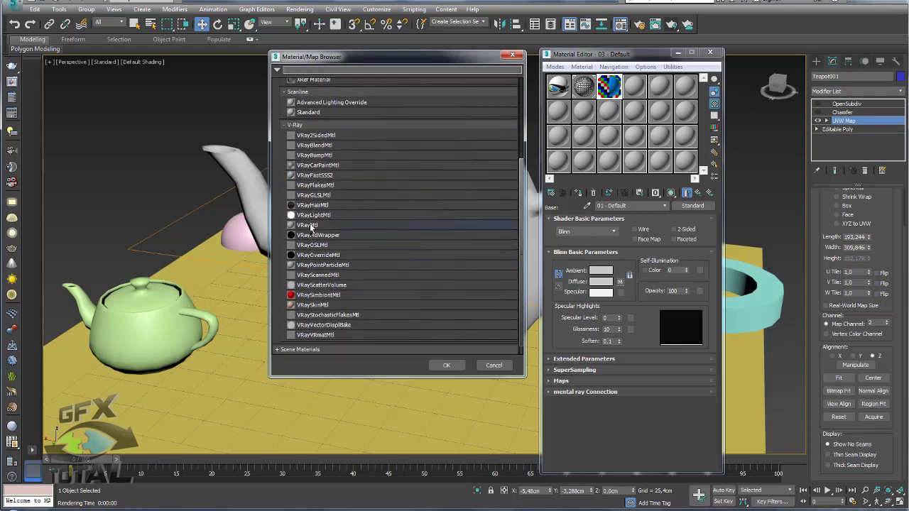
double_click(310, 226)
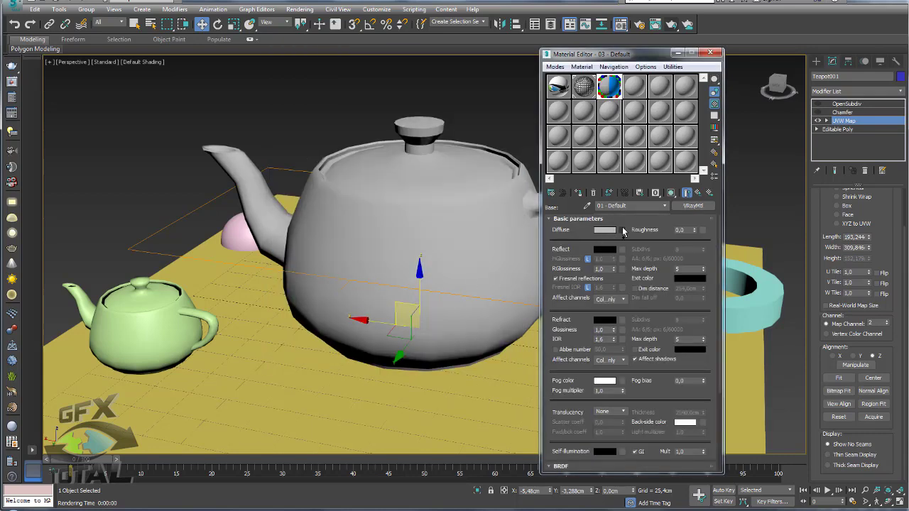
Paste the logo map into the VRayMtl's diffuse slot and return to the parent blend.
right_click(623, 230)
click(657, 236)
double_click(608, 89)
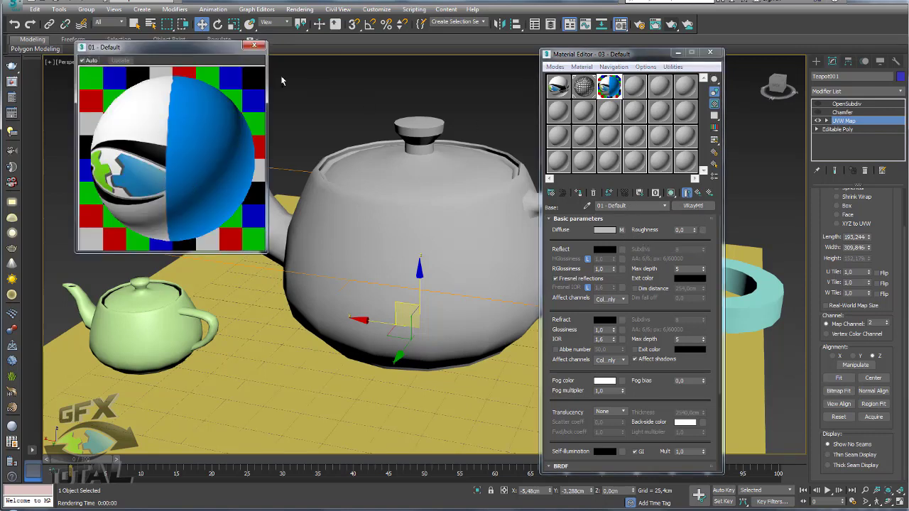
click(260, 48)
click(687, 192)
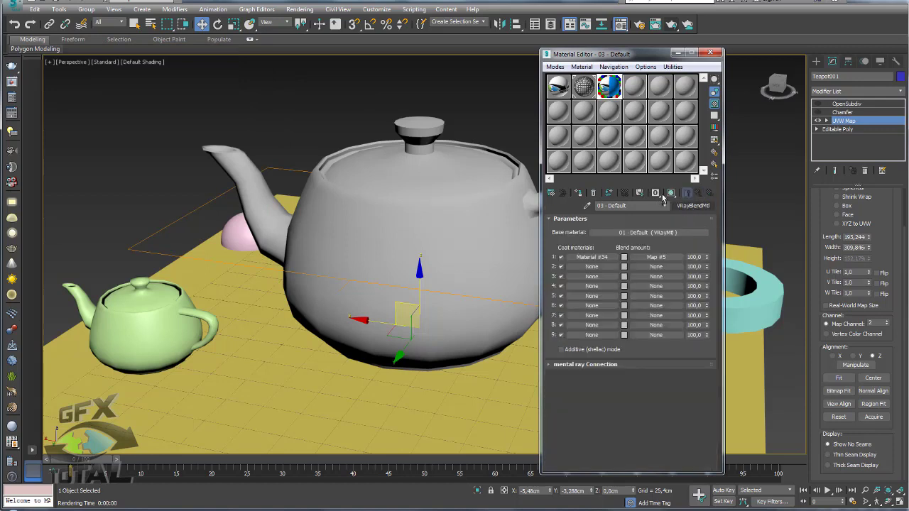
click(585, 86)
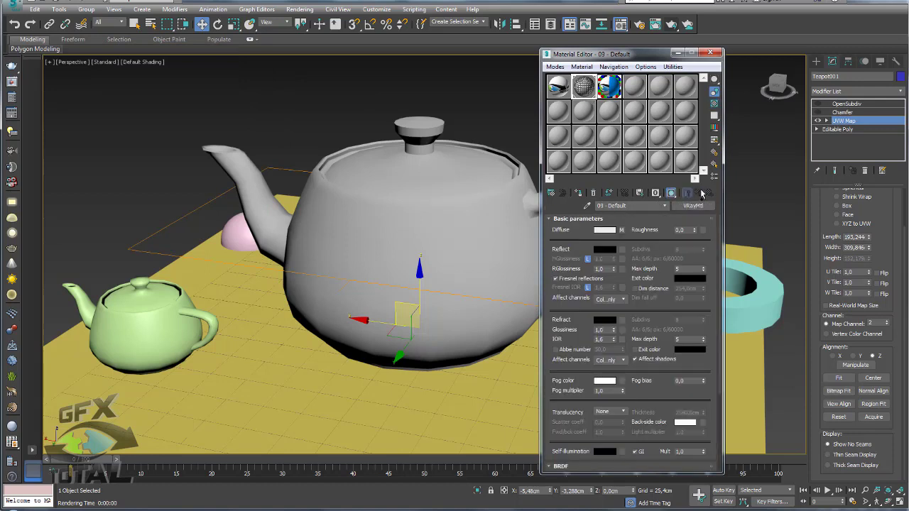
Copy the 09 - Default wireframe material into Coat material 1 and preview the blend.
click(615, 96)
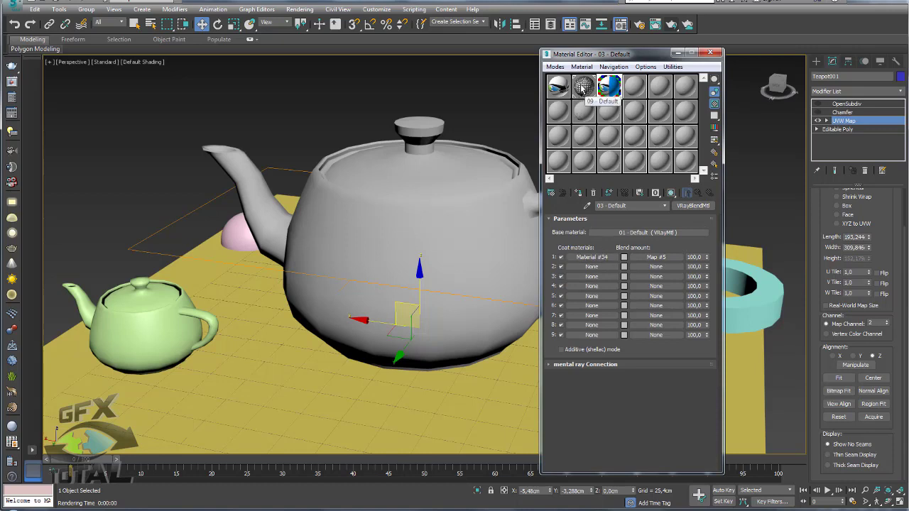
drag(589, 261, 589, 257)
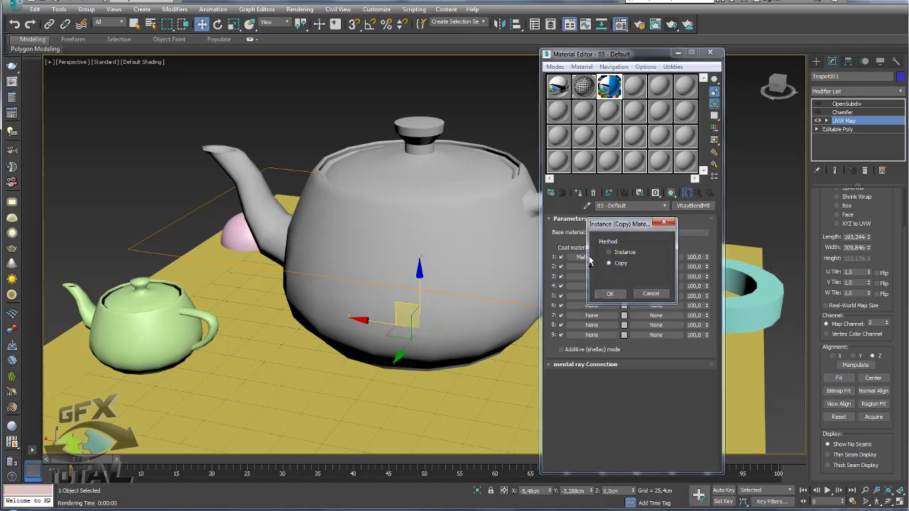
click(611, 296)
double_click(611, 87)
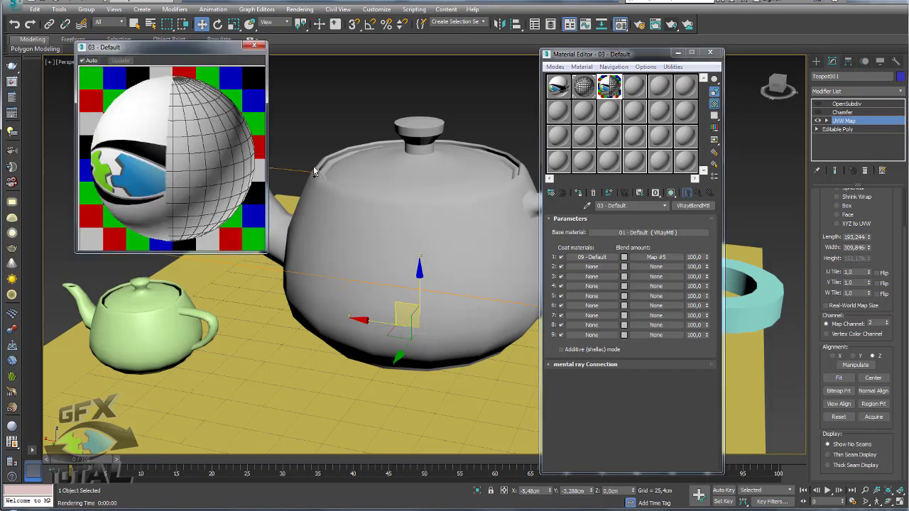
drag(266, 258, 358, 345)
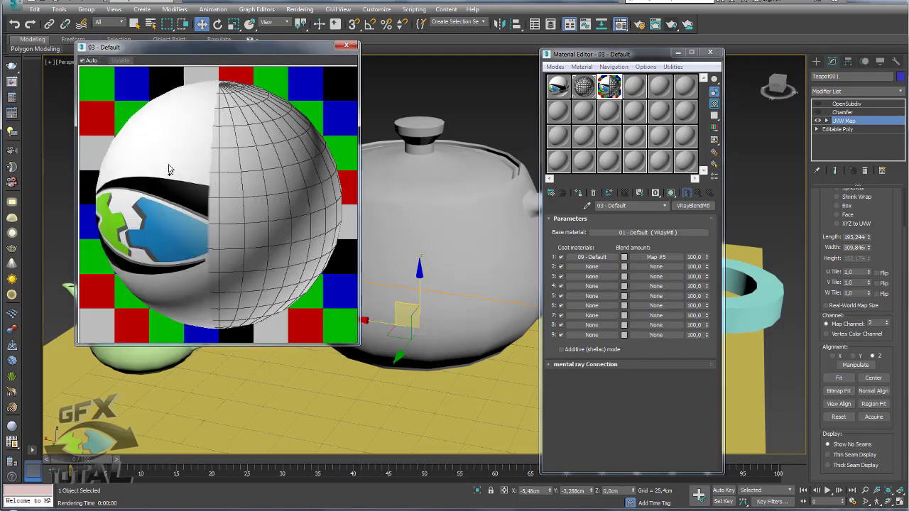
click(346, 47)
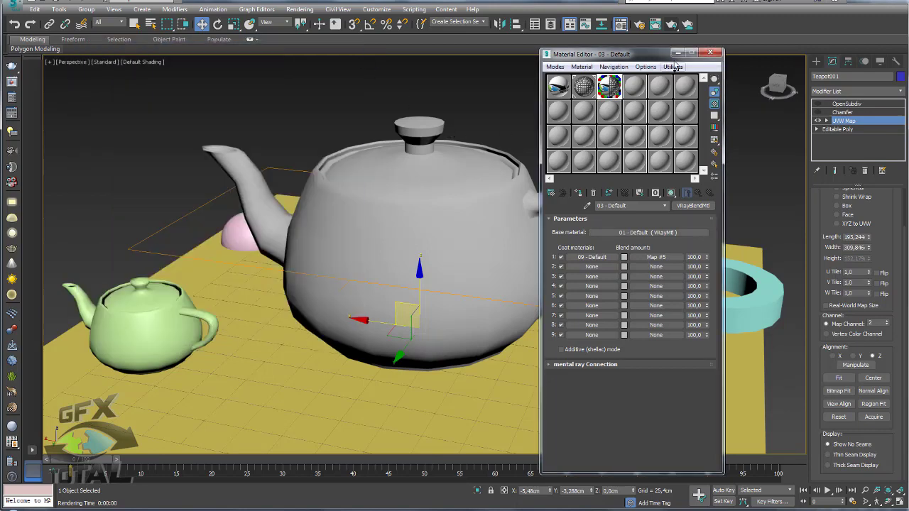
Test-render the half-logo, half-wireframe teapot and open the Map #5 gradient mask.
click(670, 26)
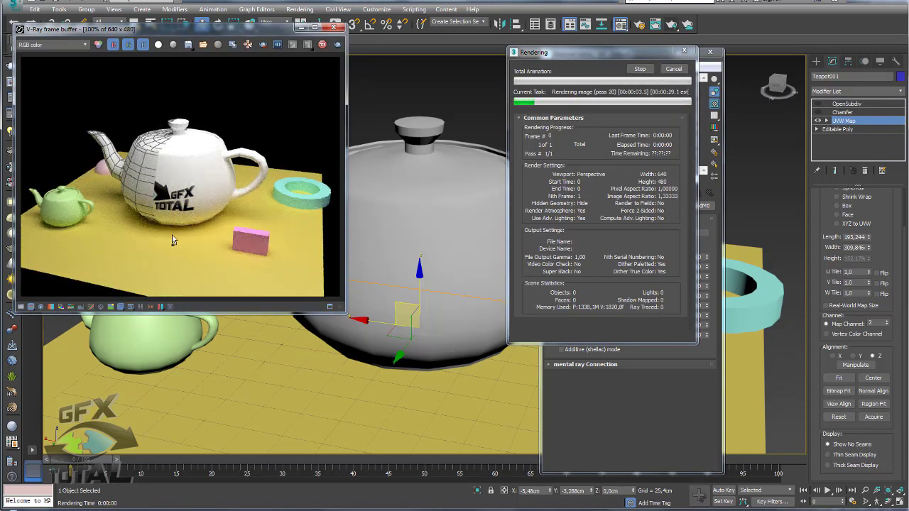
click(672, 70)
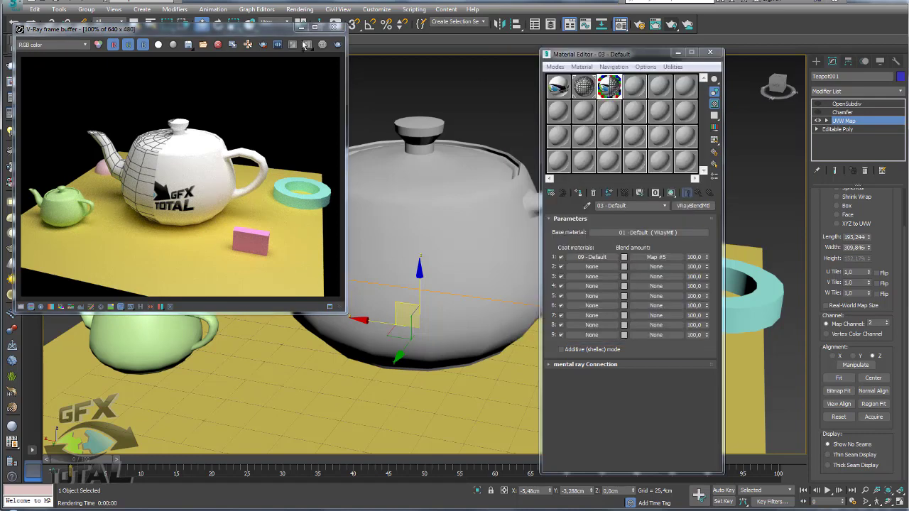
click(333, 28)
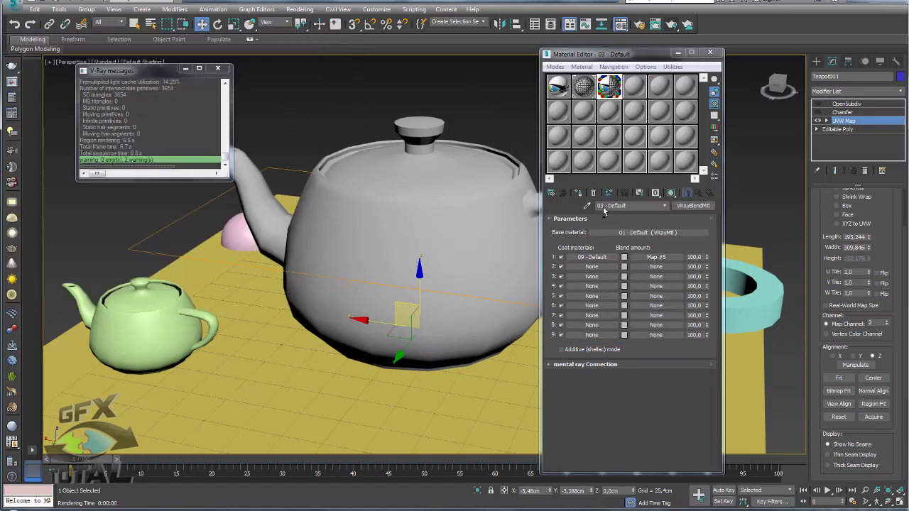
click(659, 259)
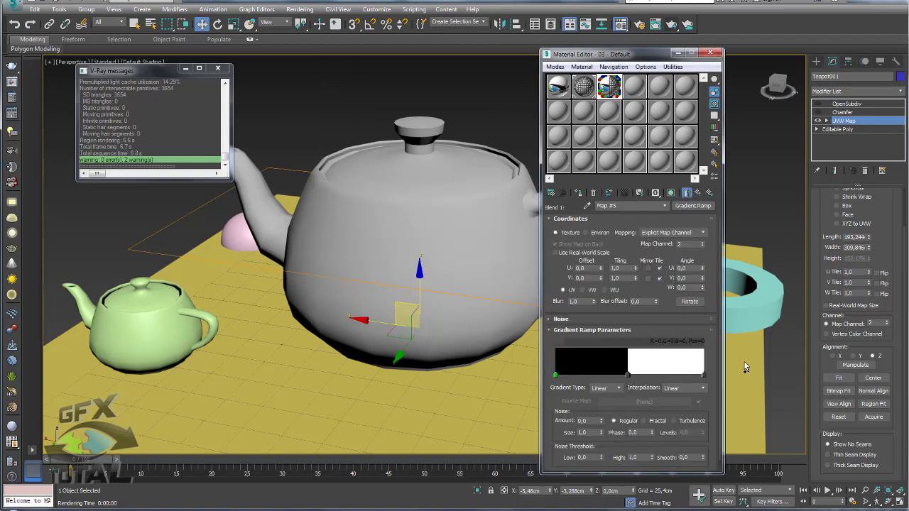
Check Invert in Map #5's Output rollout and render to see the halves swapped.
scroll(710, 242, down, 1)
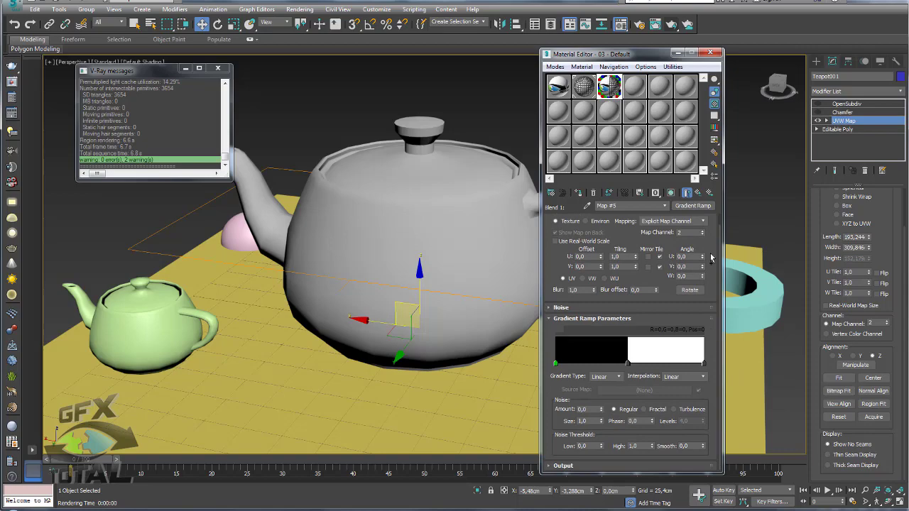
click(563, 467)
click(561, 254)
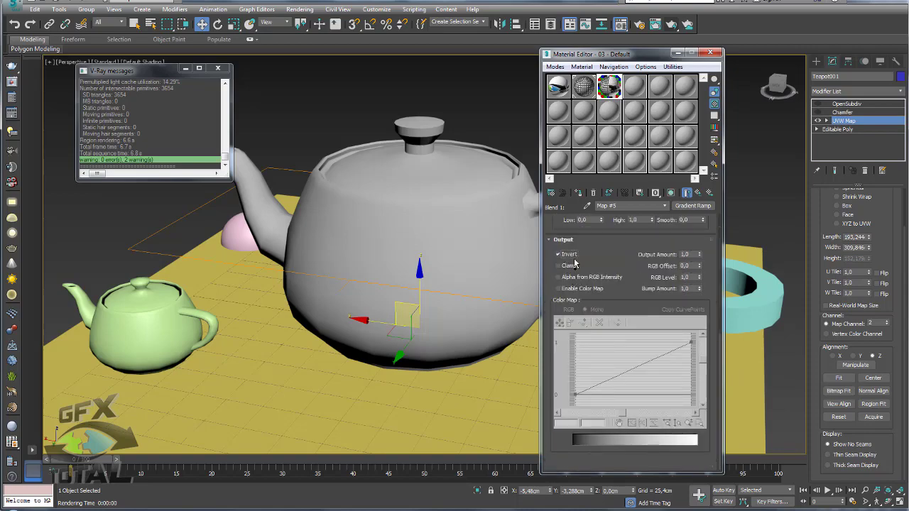
click(671, 24)
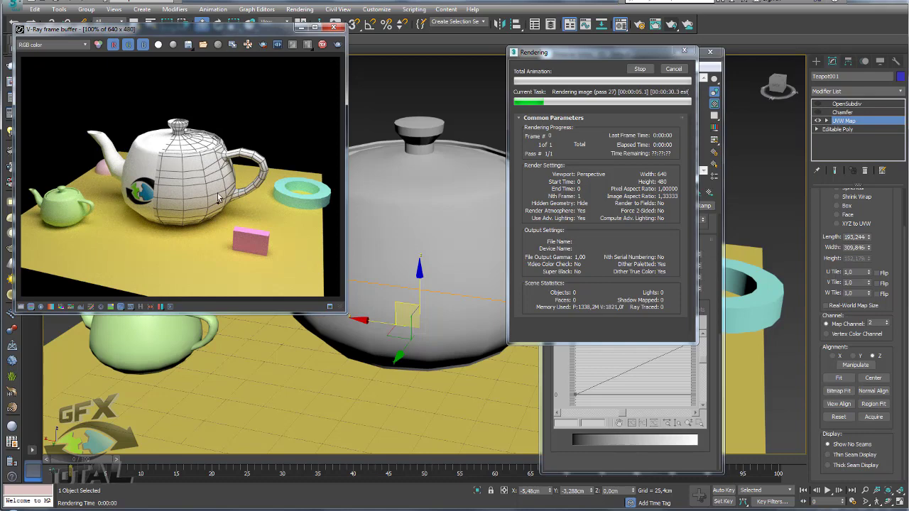
click(673, 68)
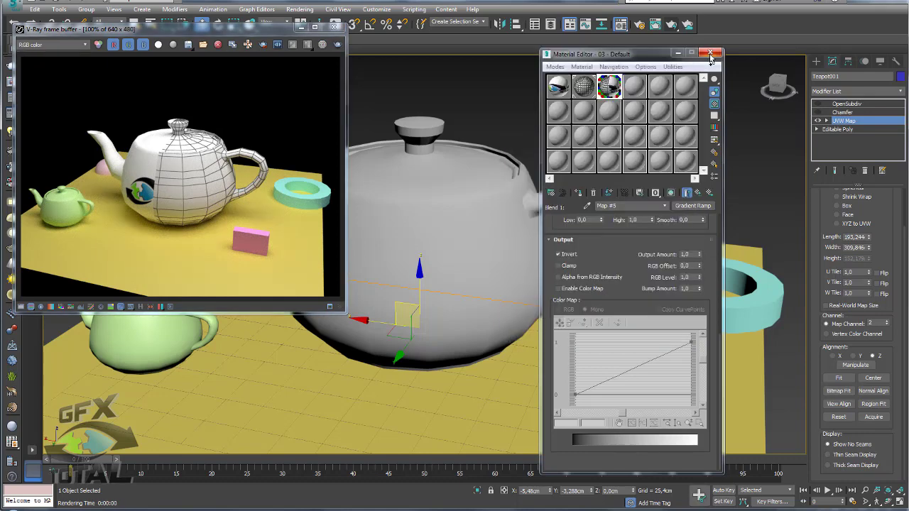
Rotate and shift the UVW Map gizmo so the logo/wireframe split runs diagonally.
click(710, 52)
click(334, 27)
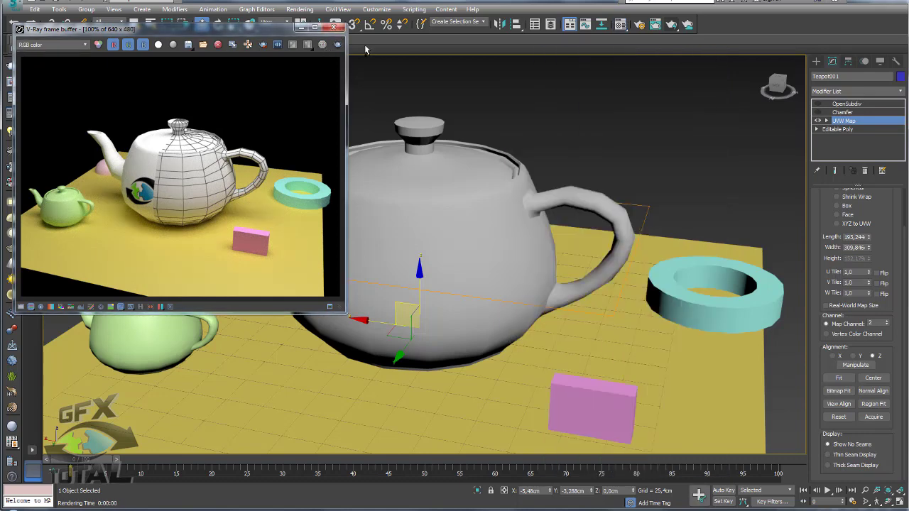
click(827, 121)
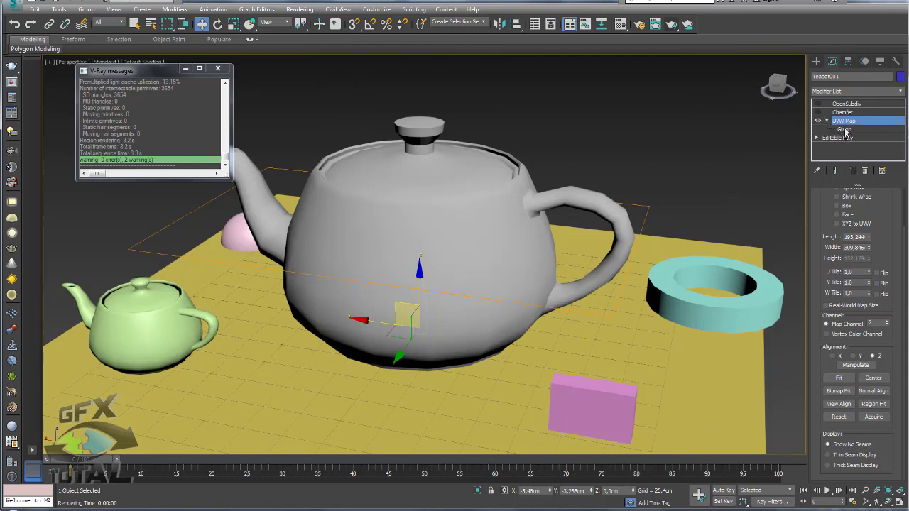
click(844, 129)
key(e)
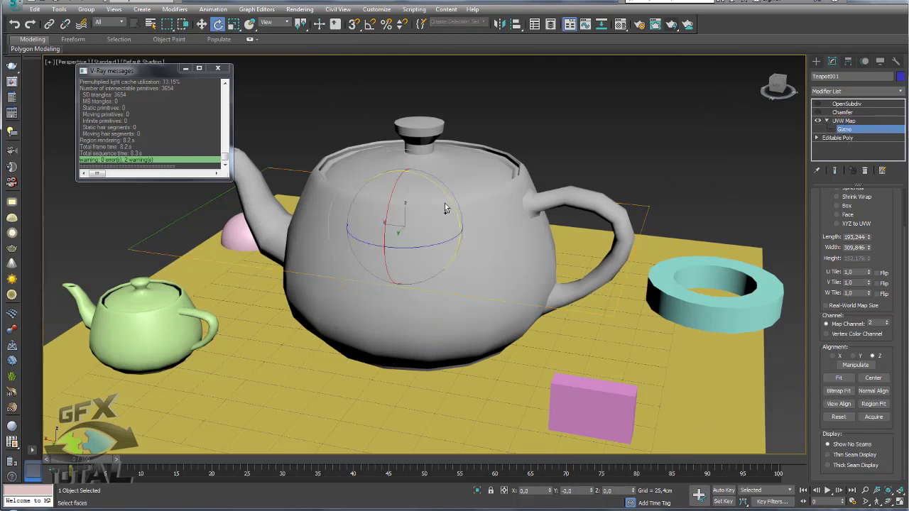
drag(445, 208, 414, 162)
key(w)
drag(396, 211, 426, 217)
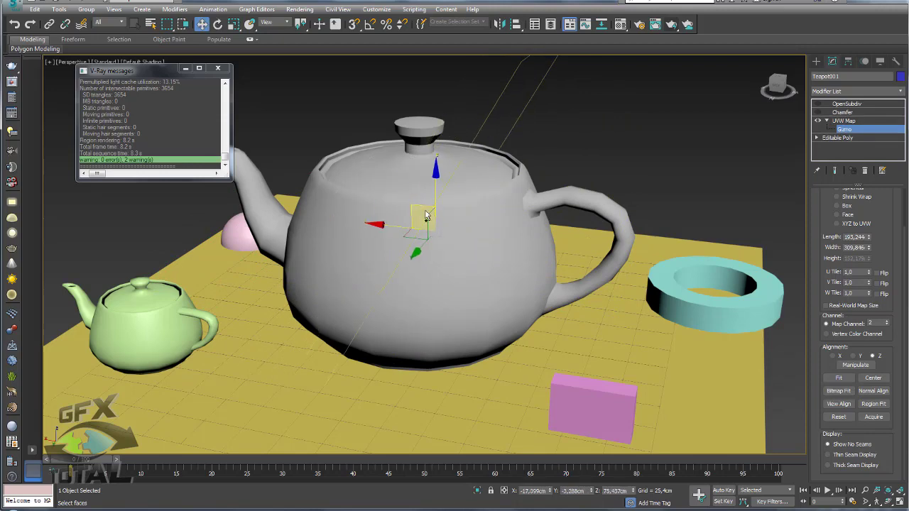
mouse_move(427, 217)
alt+middle_down()
mouse_move(466, 227)
mouse_move(448, 231)
mouse_move(462, 237)
mouse_move(479, 224)
mouse_move(525, 248)
mouse_move(517, 231)
alt+middle_up()
key(e)
key(w)
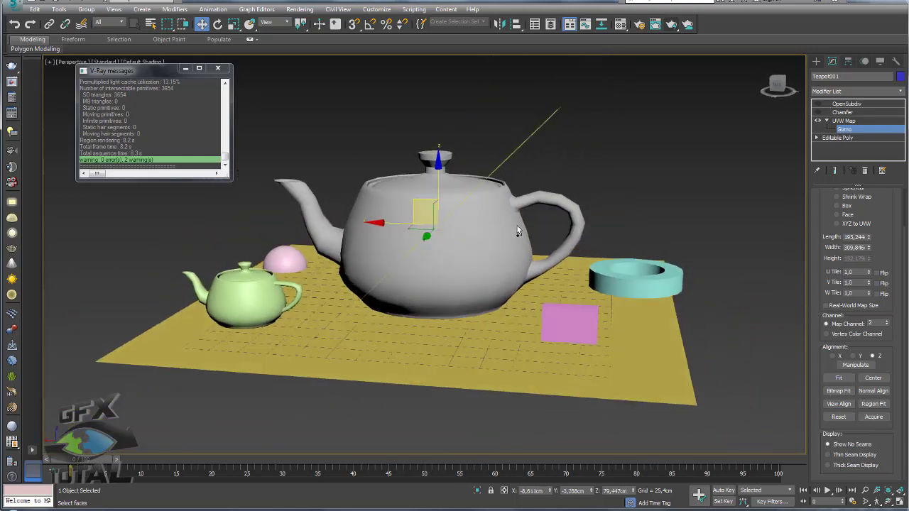
scroll(514, 273, up, 3)
scroll(507, 277, up, 2)
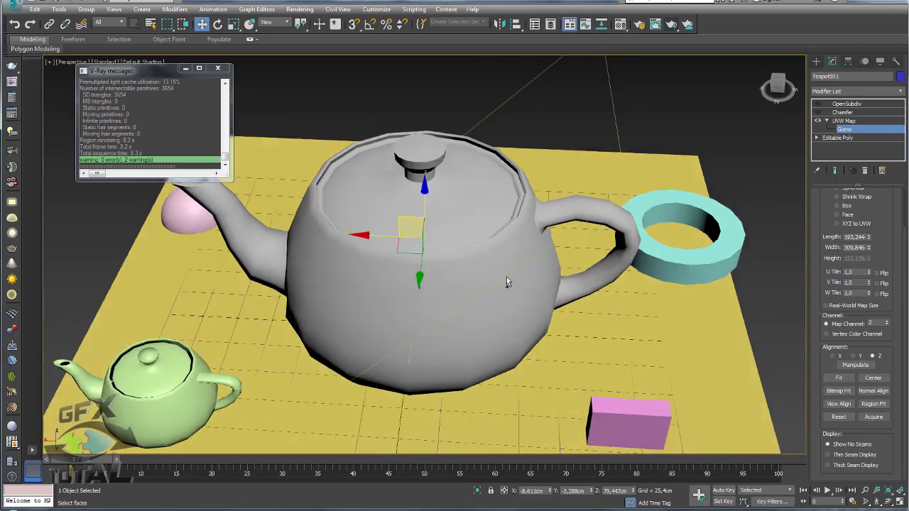
Render the teapot to check the diagonal split, then stop and close the render.
click(671, 24)
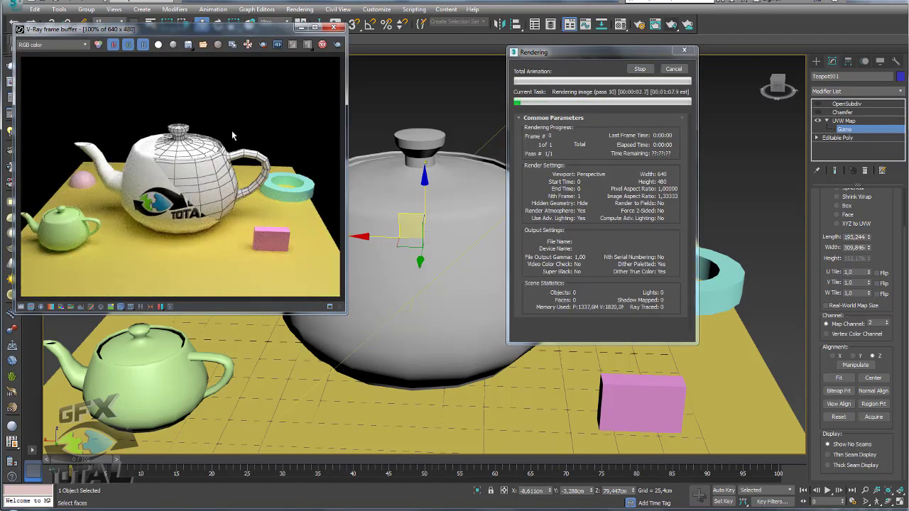
drag(224, 138, 141, 220)
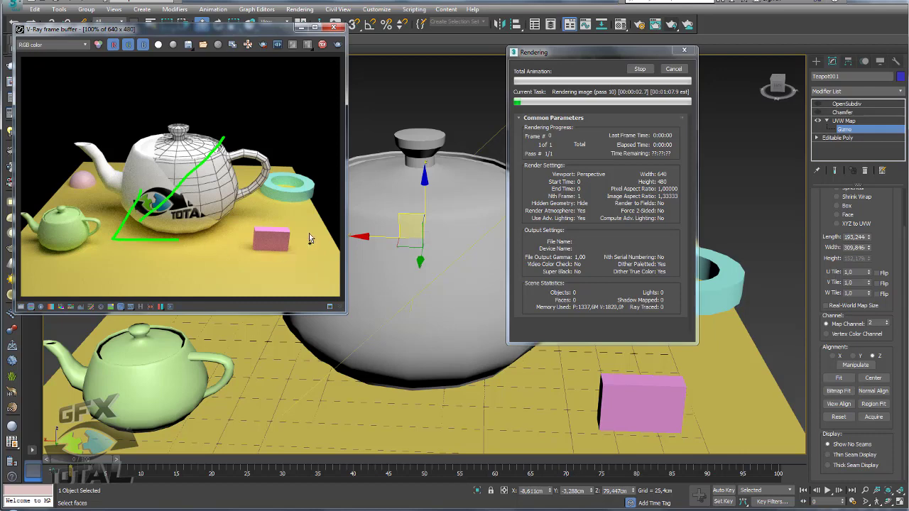
click(674, 70)
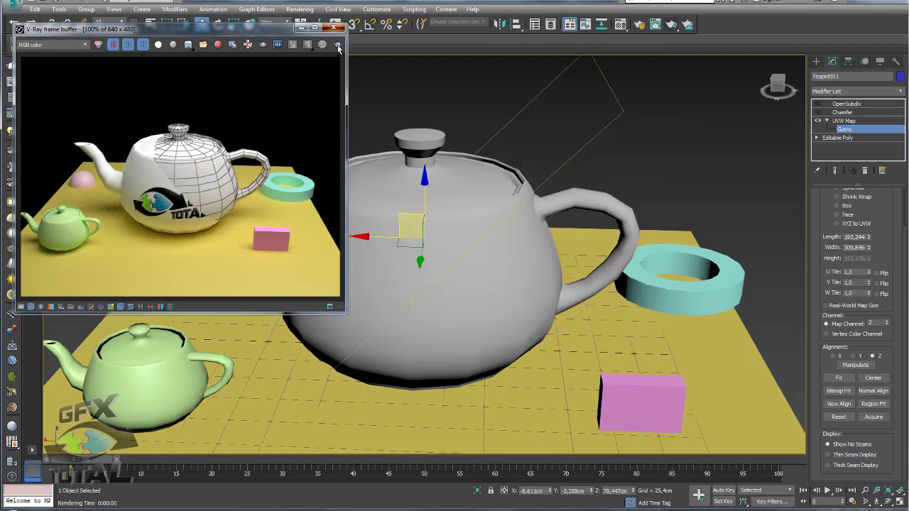
click(333, 27)
scroll(564, 241, down, 5)
scroll(556, 241, up, 2)
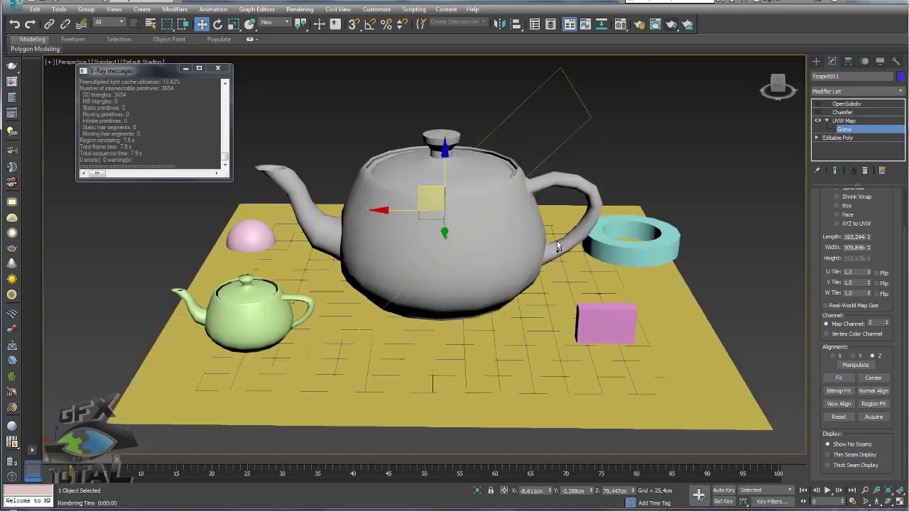
Select OpenSubdiv in the stack and switch to the composite in Photoshop.
click(842, 103)
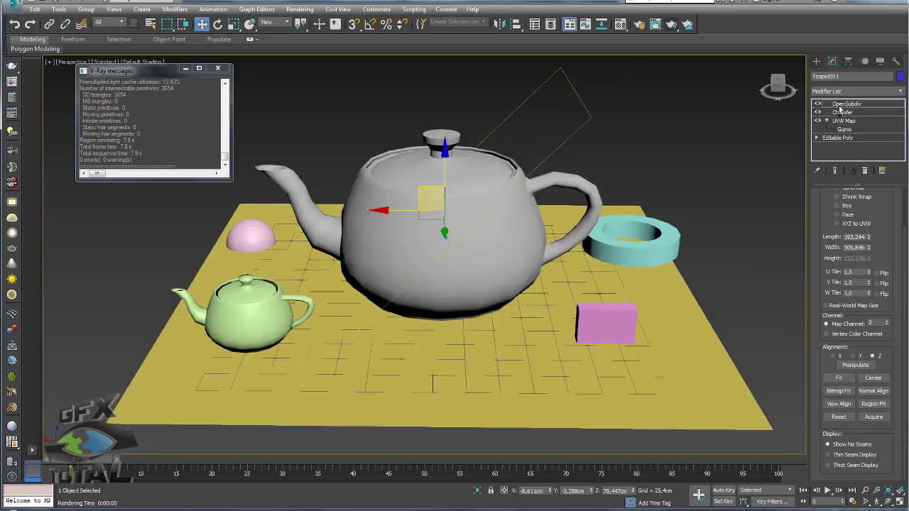
scroll(542, 193, up, 2)
scroll(529, 213, up, 2)
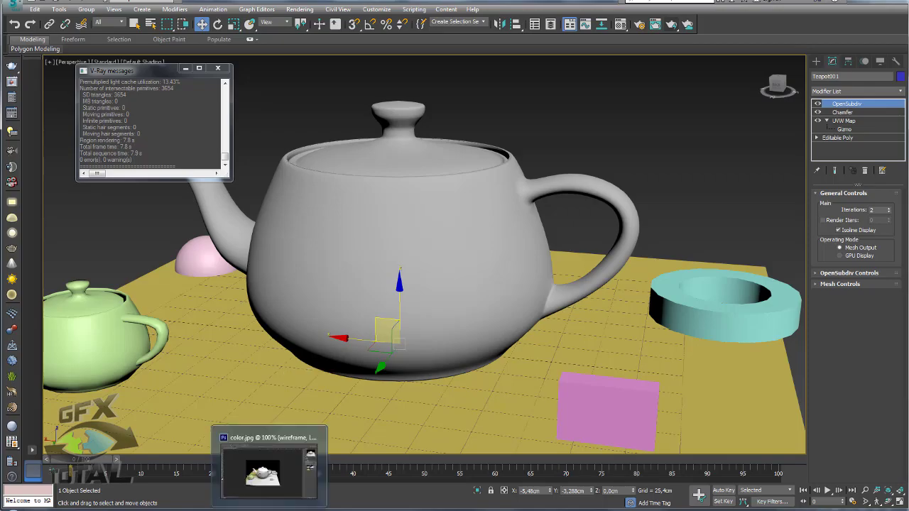
click(268, 508)
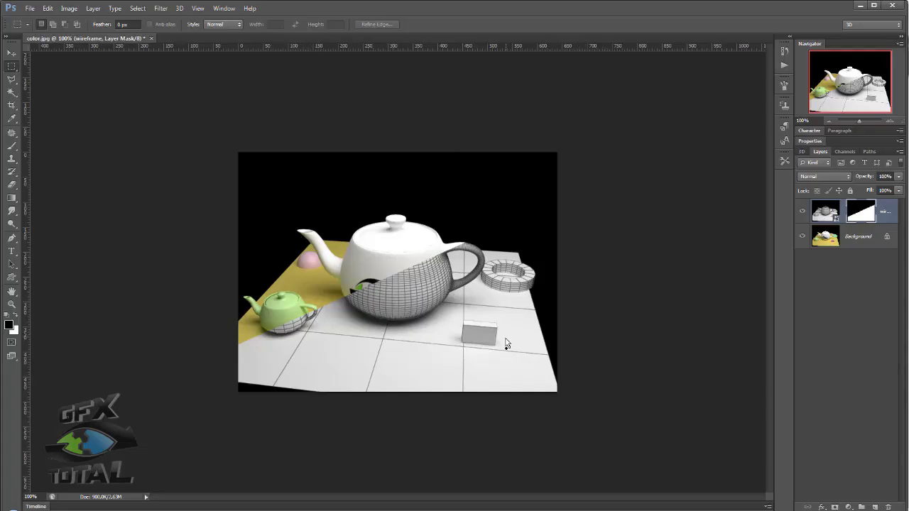